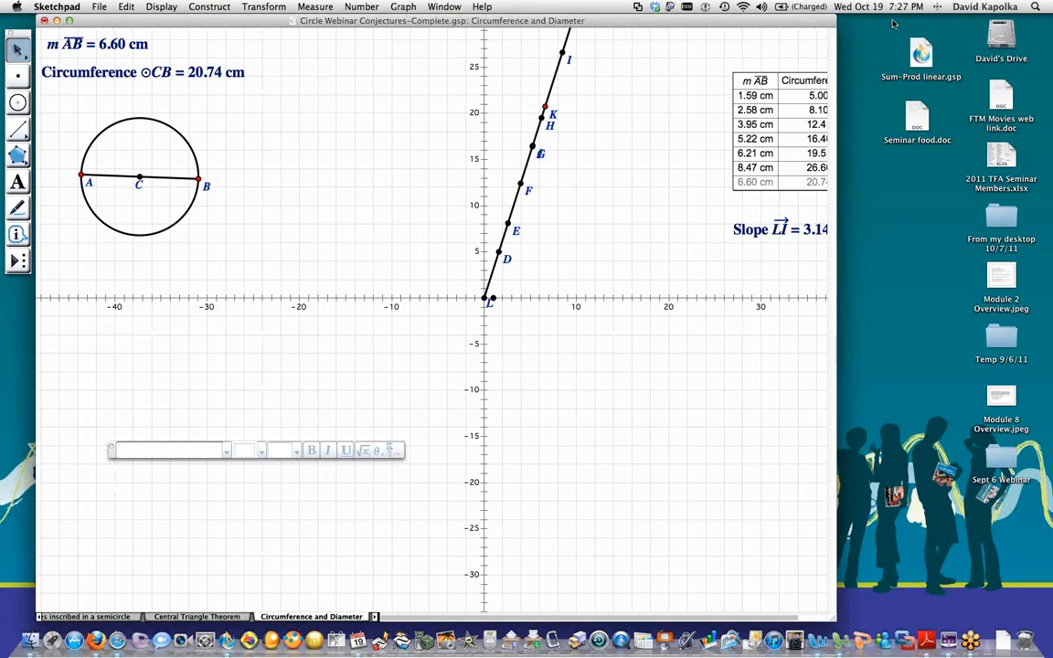
# - Widen the sketch window and move the diameter-circumference table and the slope measurement closer to the graphed ray
pyautogui.click(895, 23)
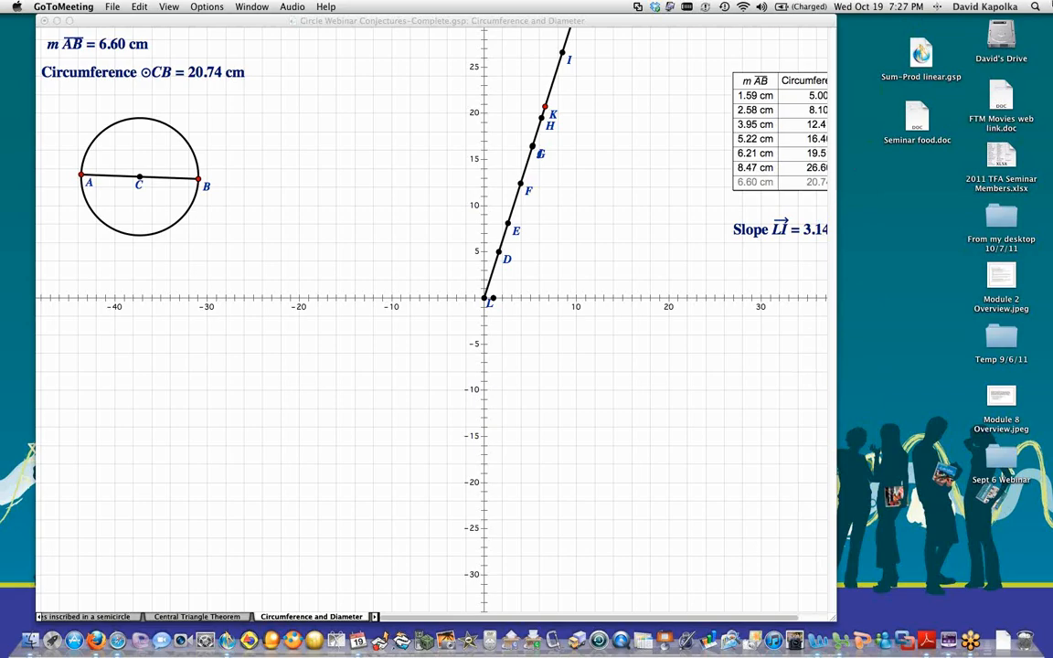
pyautogui.moveTo(1051, 2)
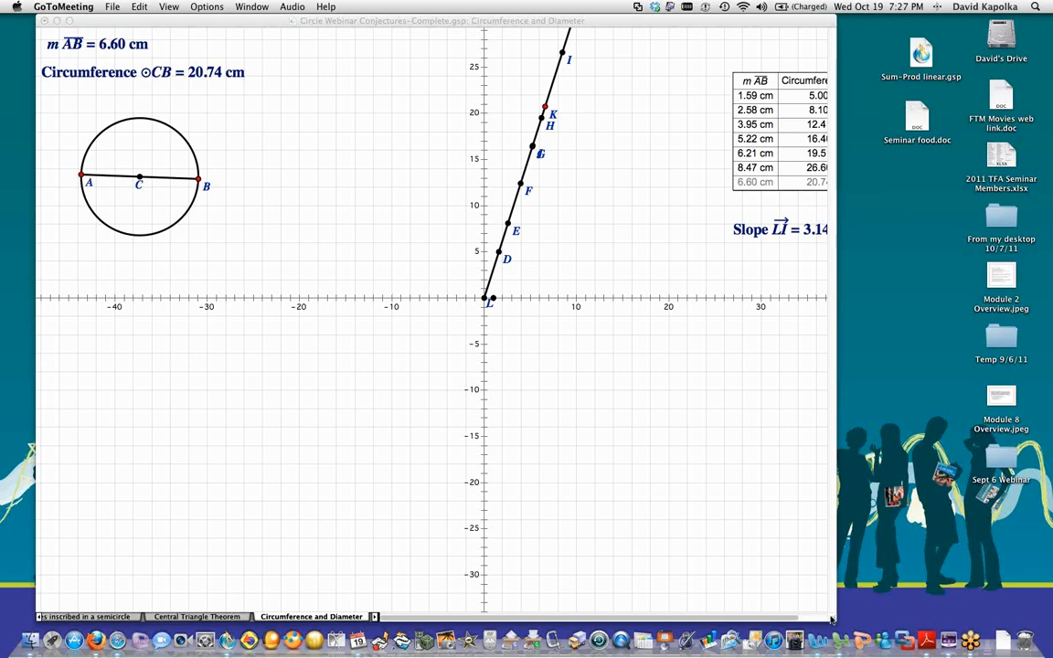
pyautogui.click(814, 84)
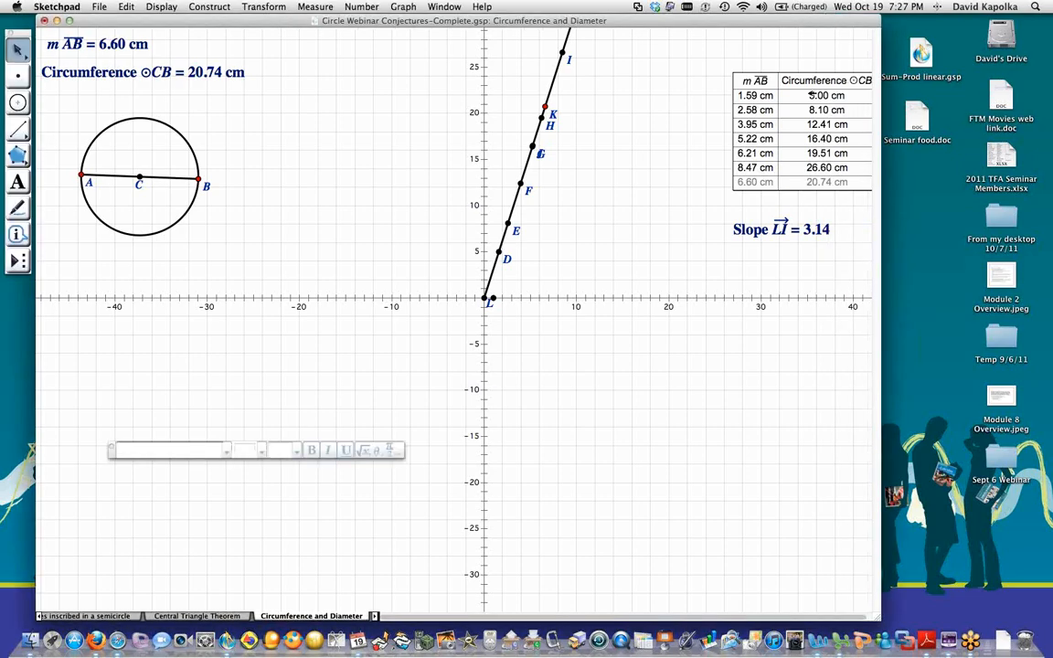
pyautogui.click(809, 78)
pyautogui.moveTo(804, 70); pyautogui.dragTo(708, 59)
pyautogui.click(784, 222)
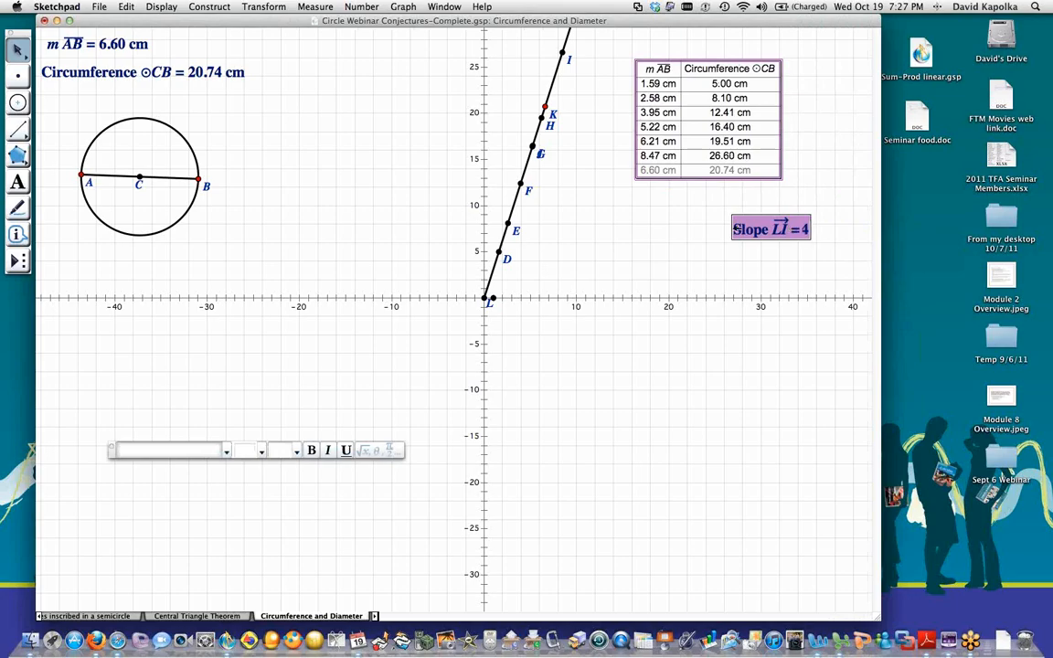
pyautogui.moveTo(784, 224); pyautogui.dragTo(727, 222)
pyautogui.click(711, 243)
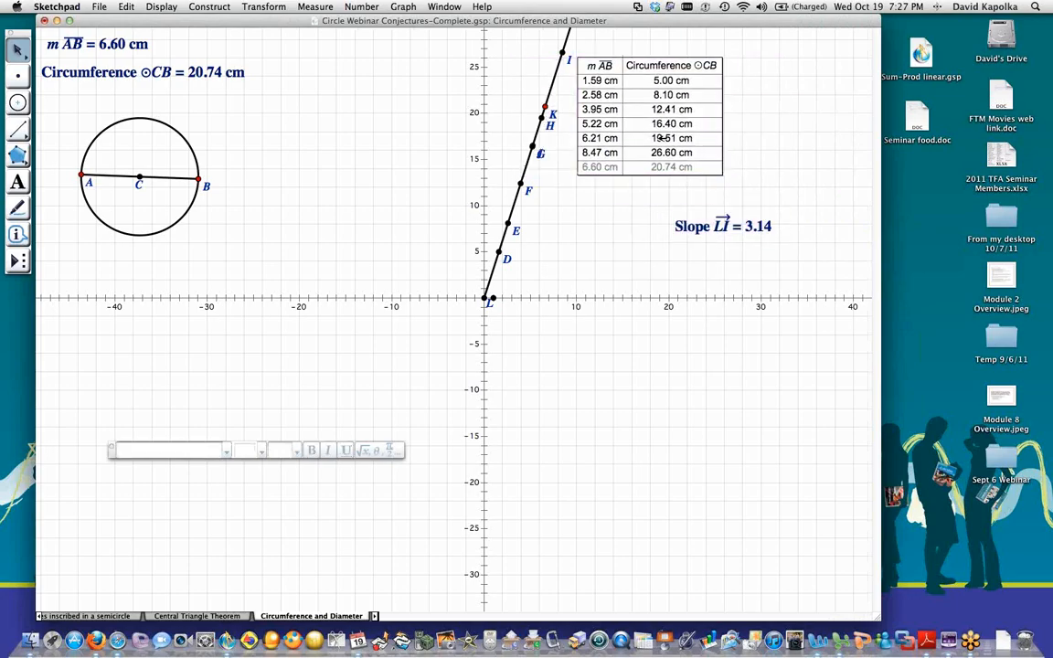
pyautogui.moveTo(617, 168); pyautogui.dragTo(642, 167)
pyautogui.click(713, 225)
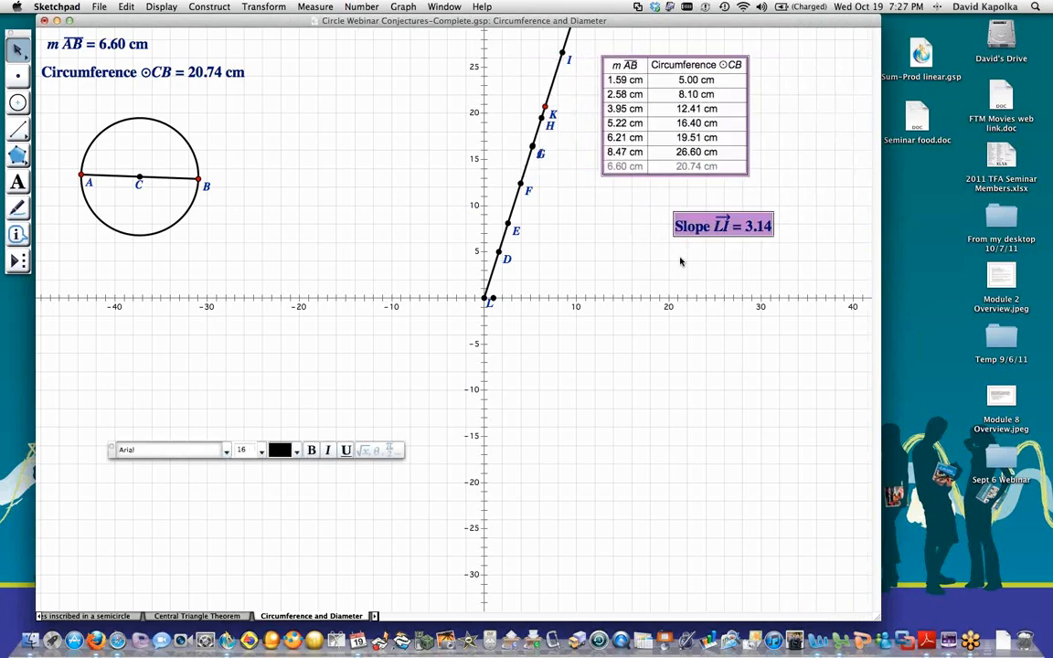
# - Delete the slope measurement of ray LI from the sketch
pyautogui.click(681, 259)
pyautogui.click(706, 226)
pyautogui.press('Delete')
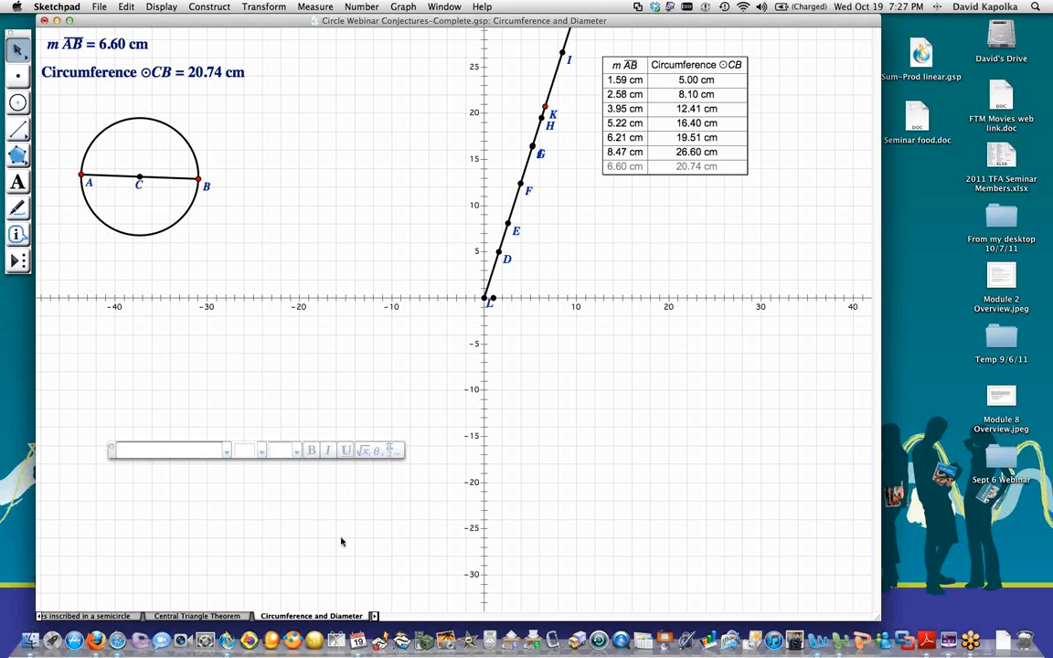
# - Move point B in and out to vary the circle's size, finishing with diameter AB at about 4.5 cm
pyautogui.click(105, 45)
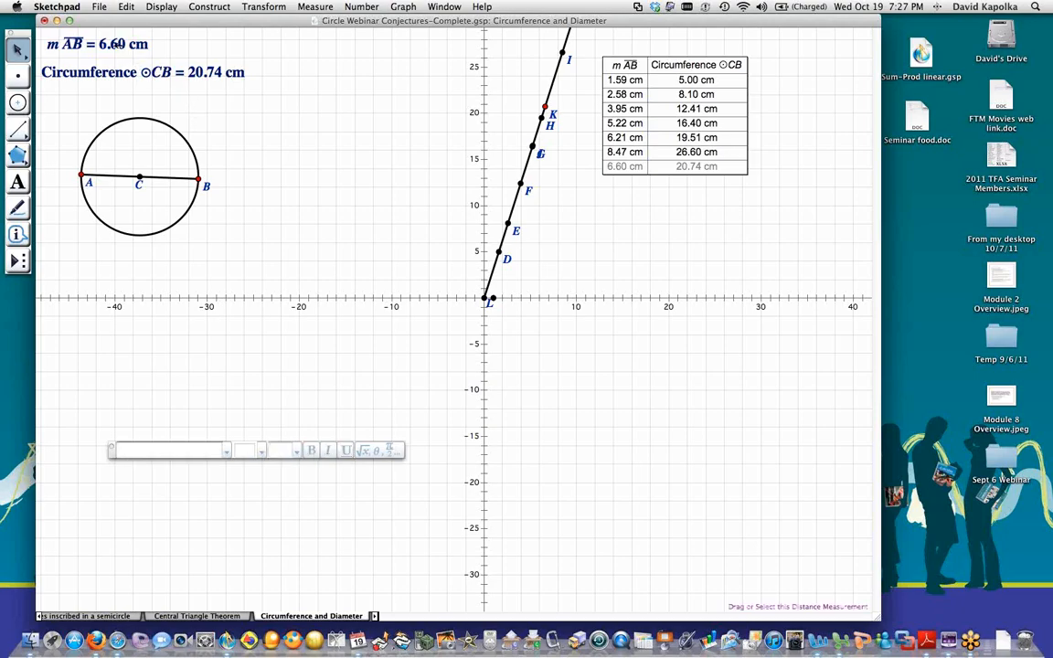
pyautogui.moveTo(199, 178); pyautogui.dragTo(222, 178)
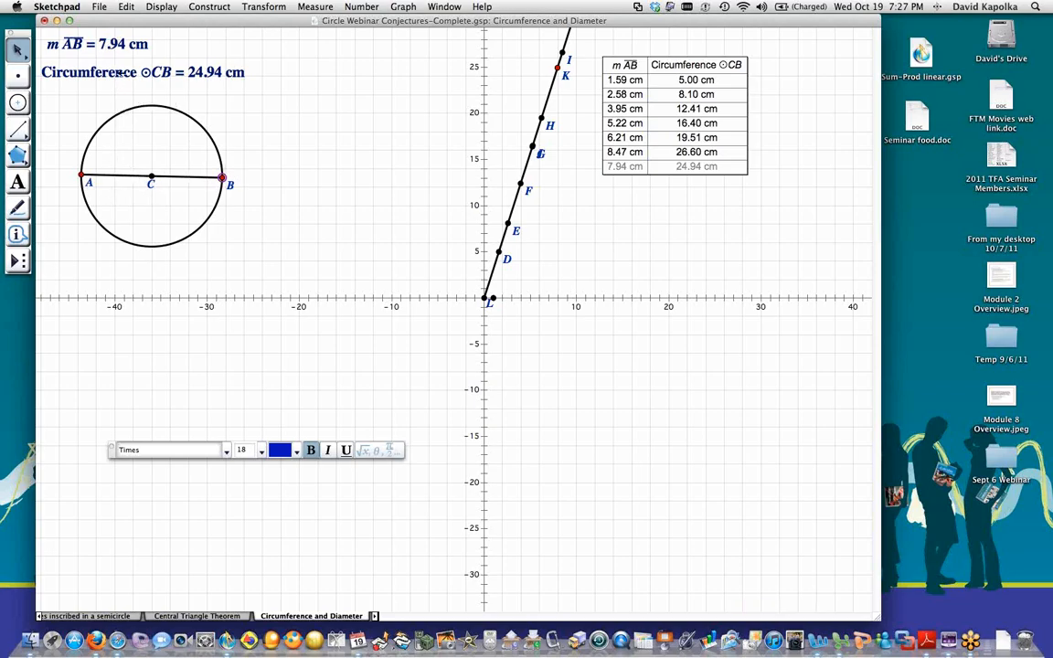
pyautogui.click(615, 109)
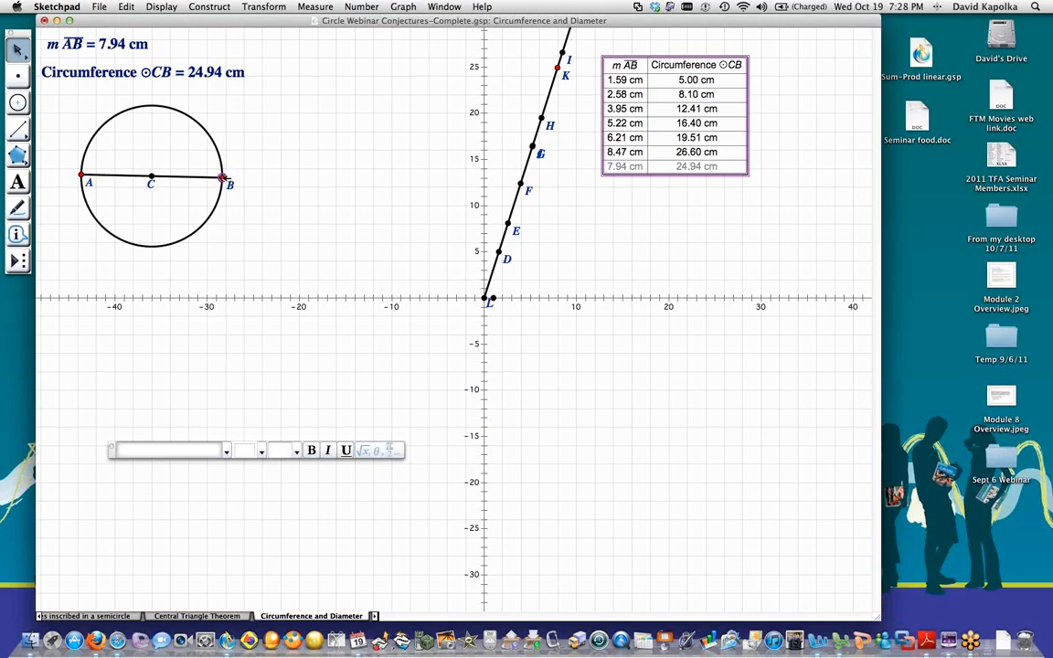
pyautogui.moveTo(222, 177)
pyautogui.mouseDown()
pyautogui.moveTo(167, 174)
pyautogui.moveTo(228, 174)
pyautogui.mouseUp()
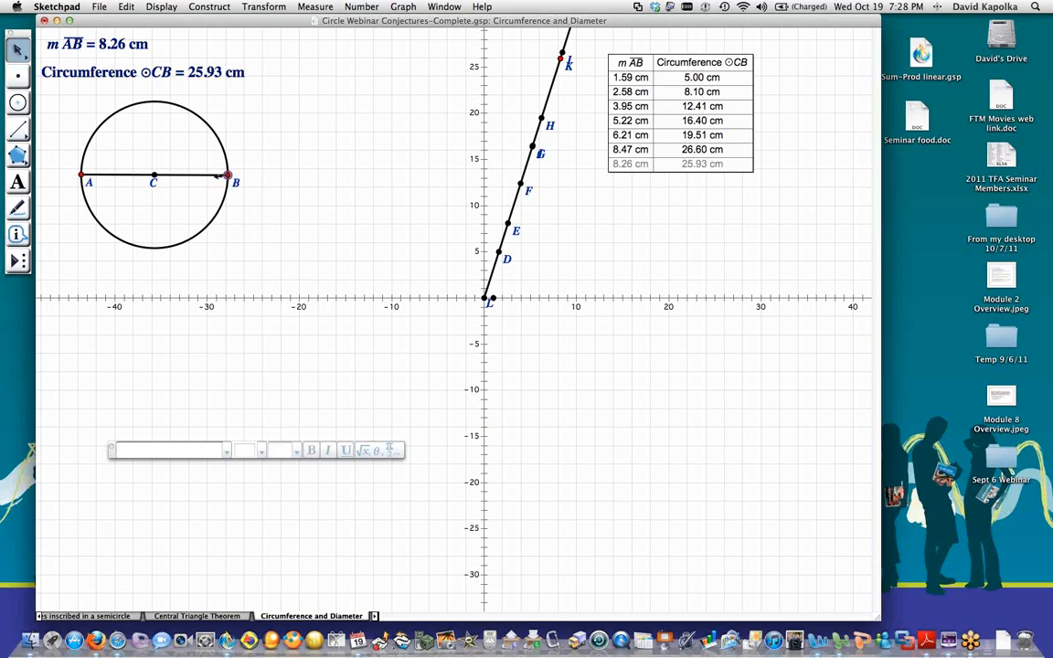
pyautogui.moveTo(218, 175)
pyautogui.mouseDown()
pyautogui.moveTo(188, 176)
pyautogui.moveTo(246, 176)
pyautogui.moveTo(218, 176)
pyautogui.mouseUp()
pyautogui.click(322, 187)
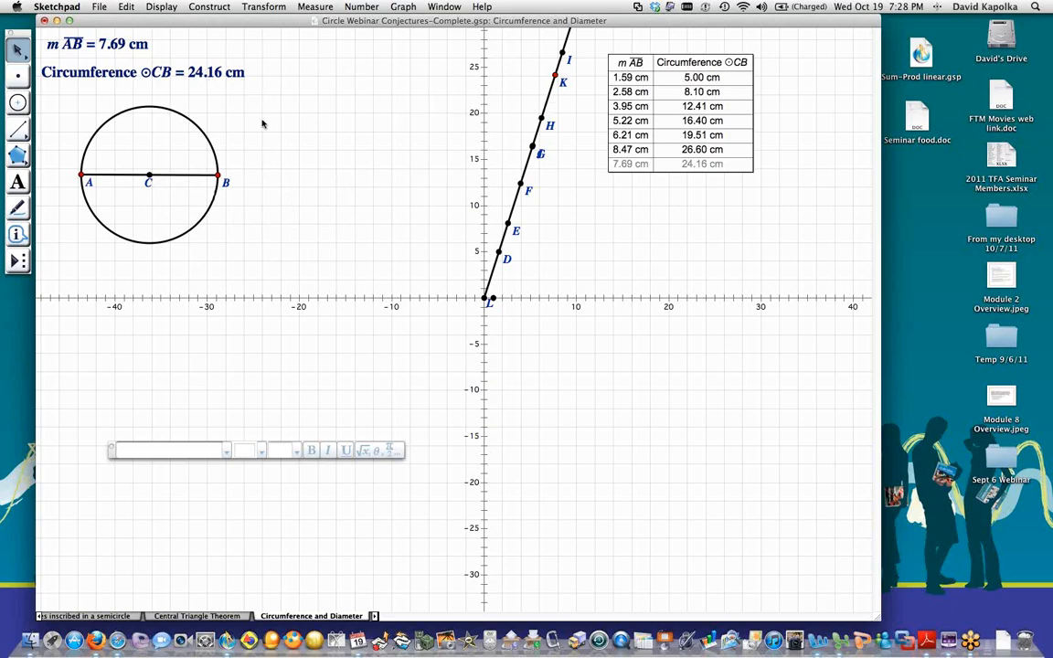
pyautogui.moveTo(222, 175); pyautogui.dragTo(177, 176)
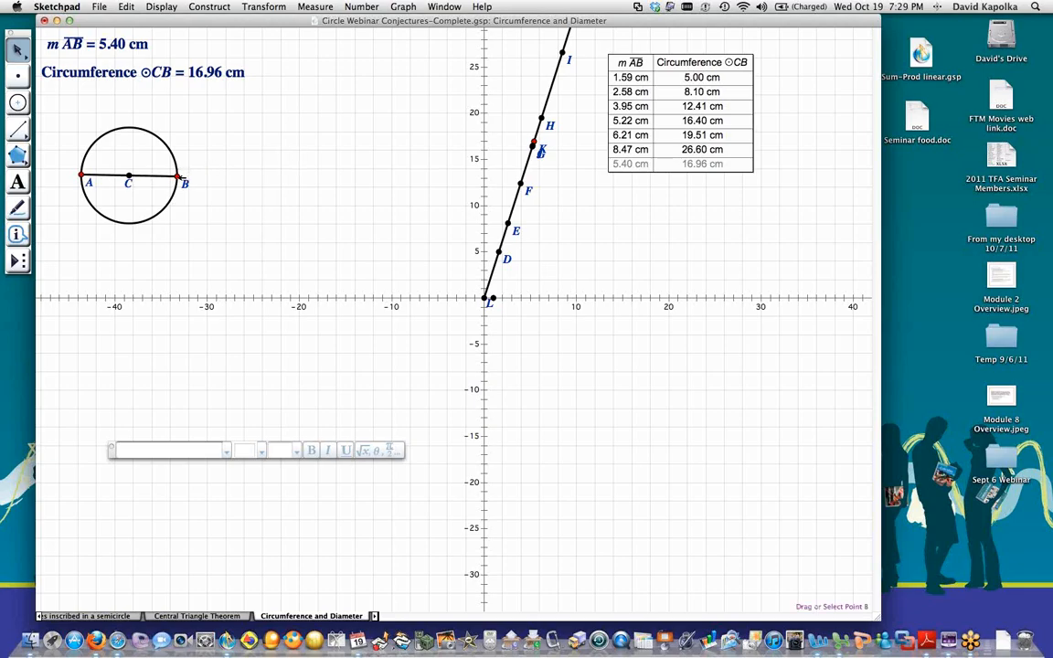
pyautogui.moveTo(177, 175)
pyautogui.mouseDown()
pyautogui.moveTo(133, 177)
pyautogui.moveTo(164, 175)
pyautogui.mouseUp()
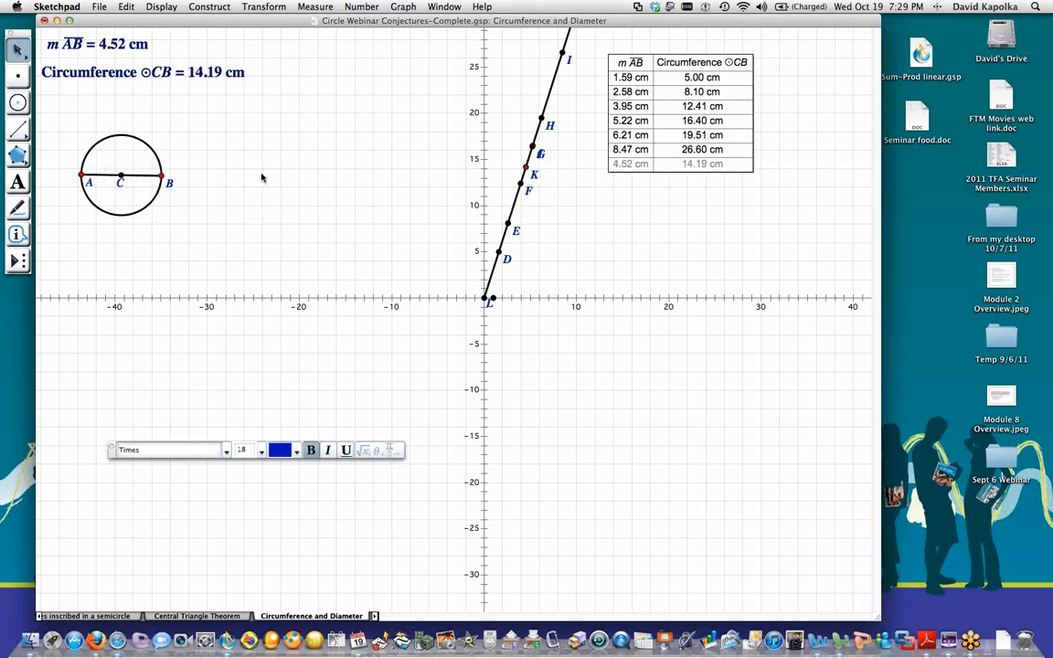
pyautogui.click(260, 176)
pyautogui.click(665, 131)
pyautogui.click(640, 253)
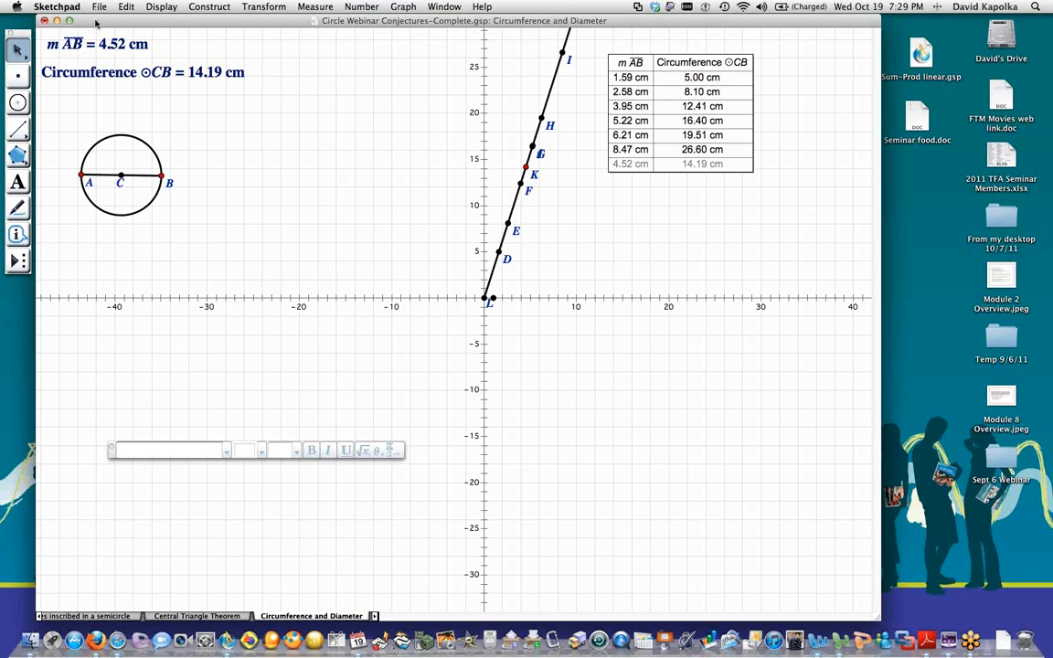
# - Add a blank page to the document and move the text formatting palette lower, out of the drawing area
pyautogui.click(100, 7)
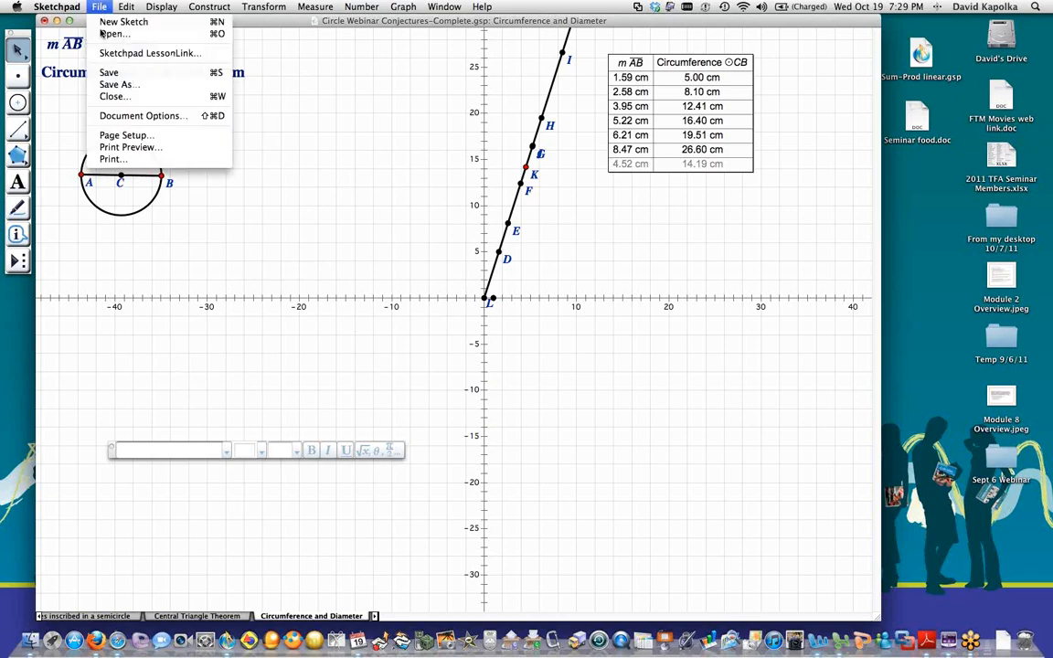
pyautogui.click(144, 116)
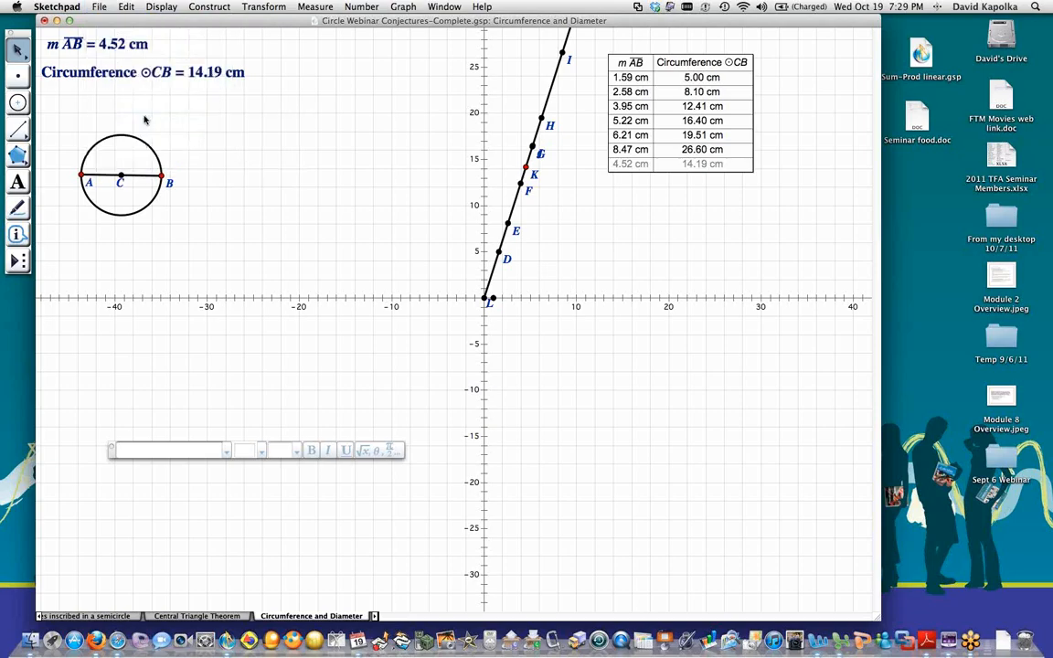
pyautogui.moveTo(512, 228); pyautogui.dragTo(436, 149)
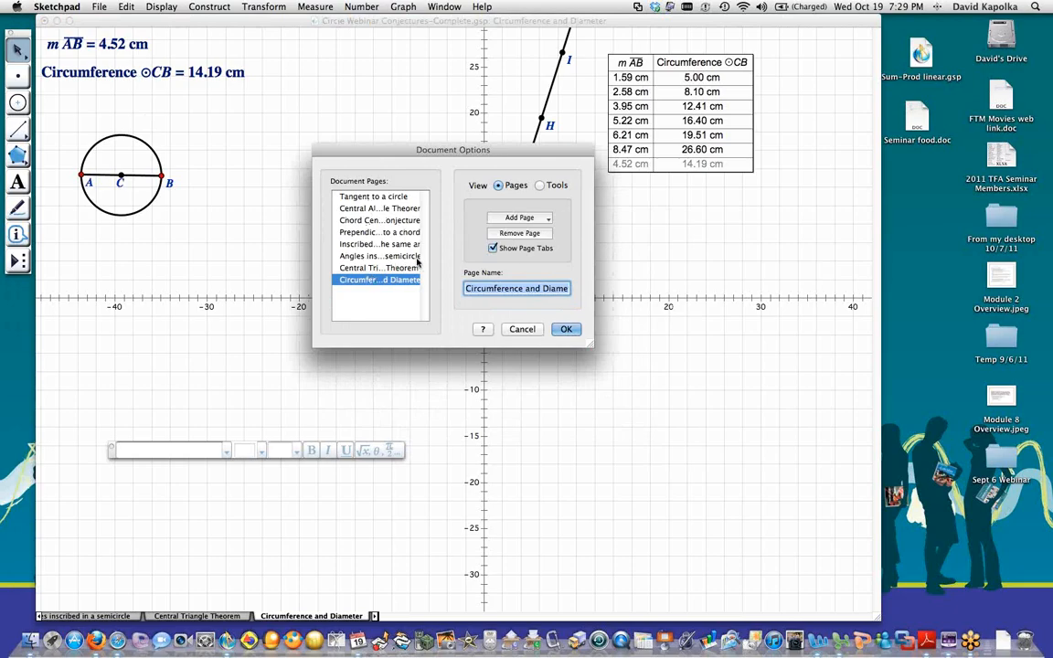
pyautogui.click(526, 219)
pyautogui.moveTo(527, 247)
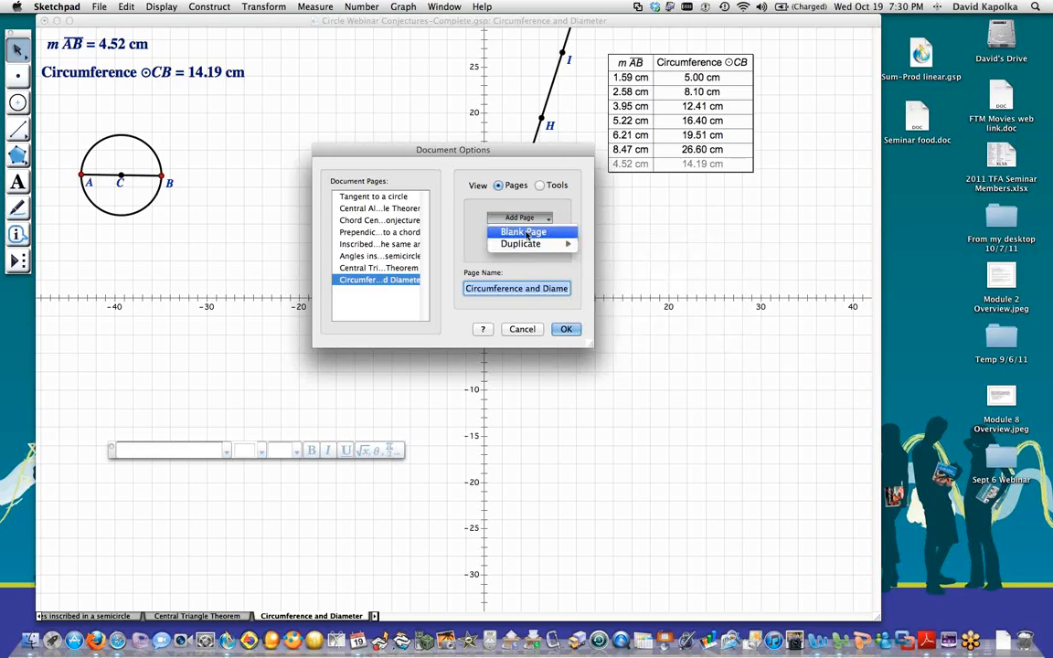
pyautogui.click(528, 233)
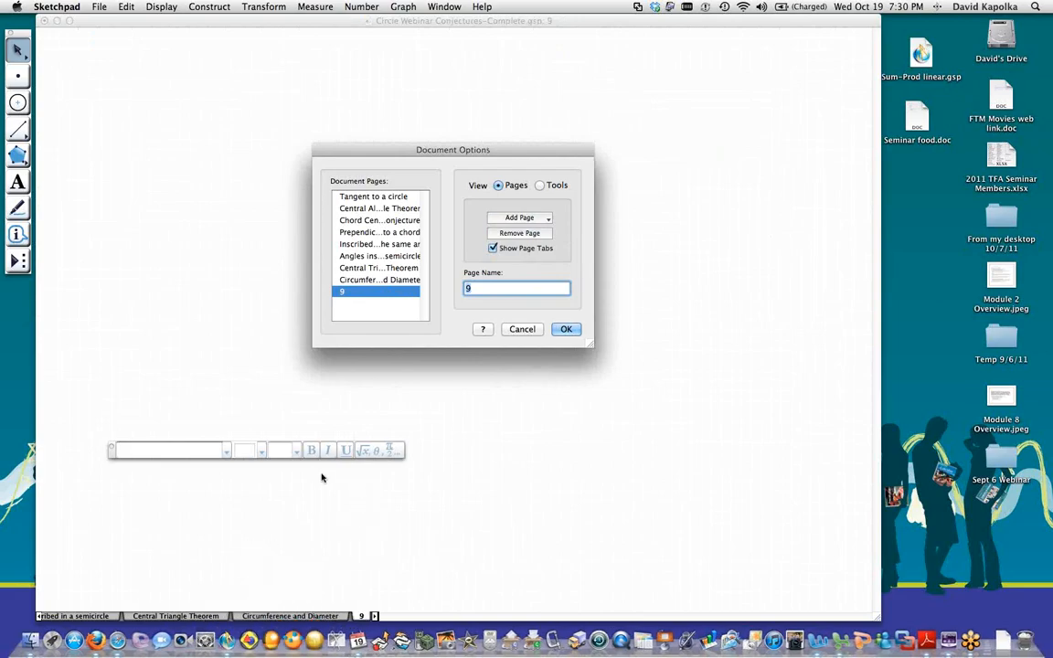
pyautogui.click(567, 330)
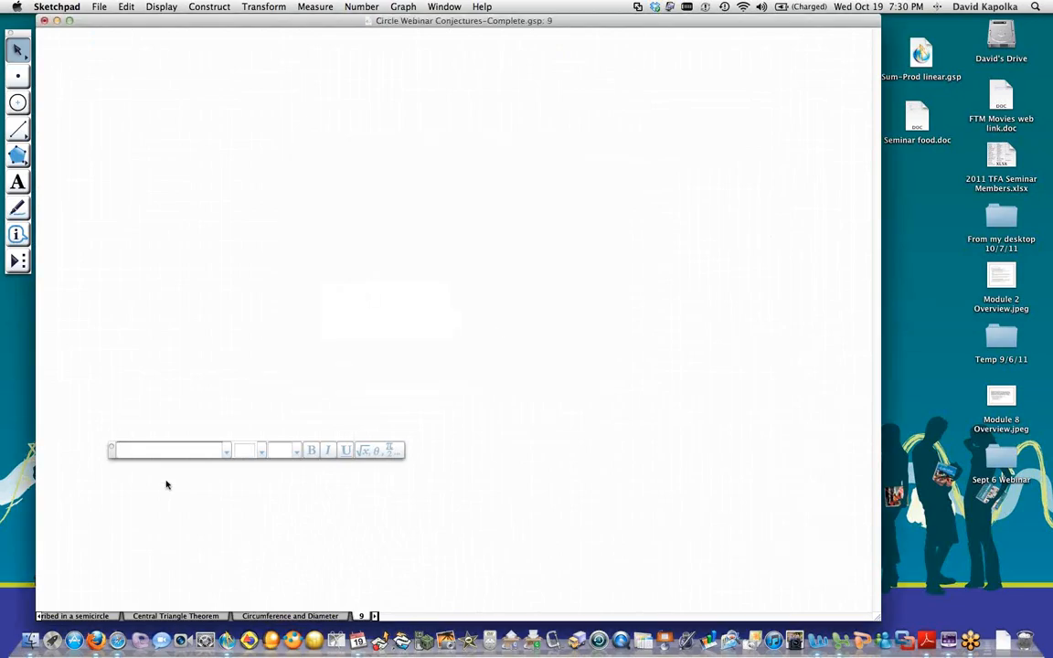
pyautogui.moveTo(112, 456); pyautogui.dragTo(80, 537)
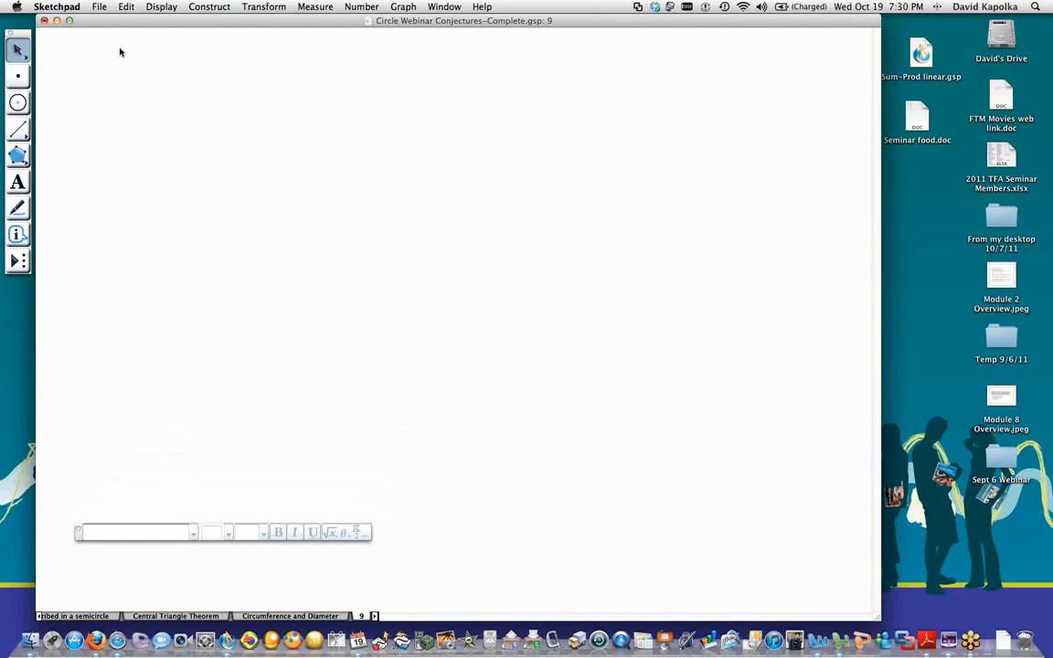
# - Draw a roughly horizontal segment AB in the upper left part of the blank page and construct its midpoint
pyautogui.click(18, 130)
pyautogui.click(18, 130)
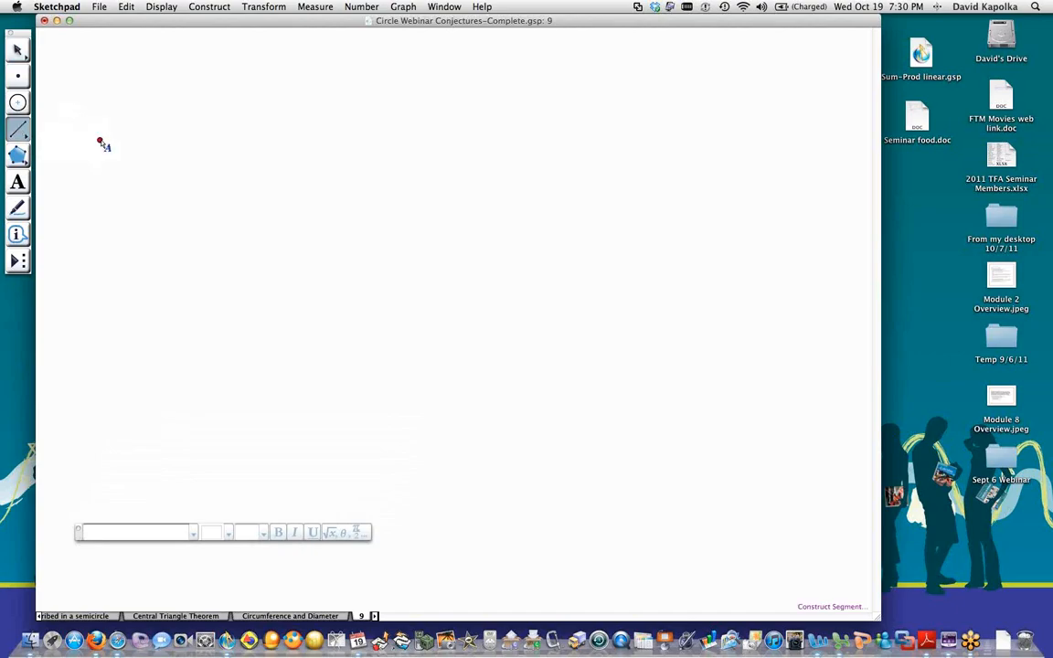
pyautogui.moveTo(99, 140); pyautogui.dragTo(234, 142)
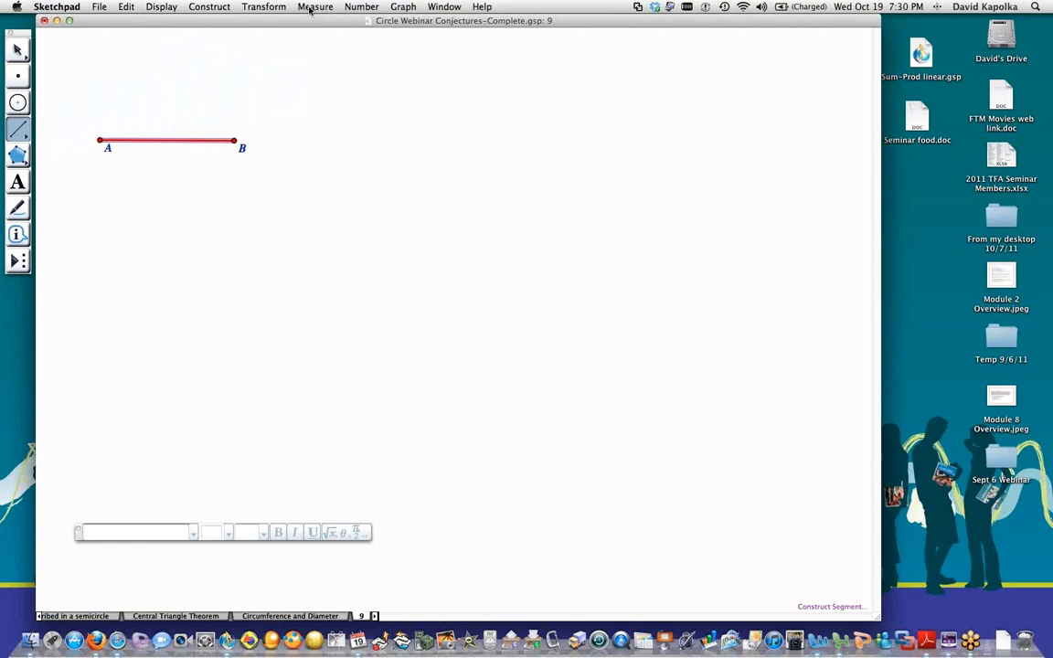
pyautogui.click(205, 8)
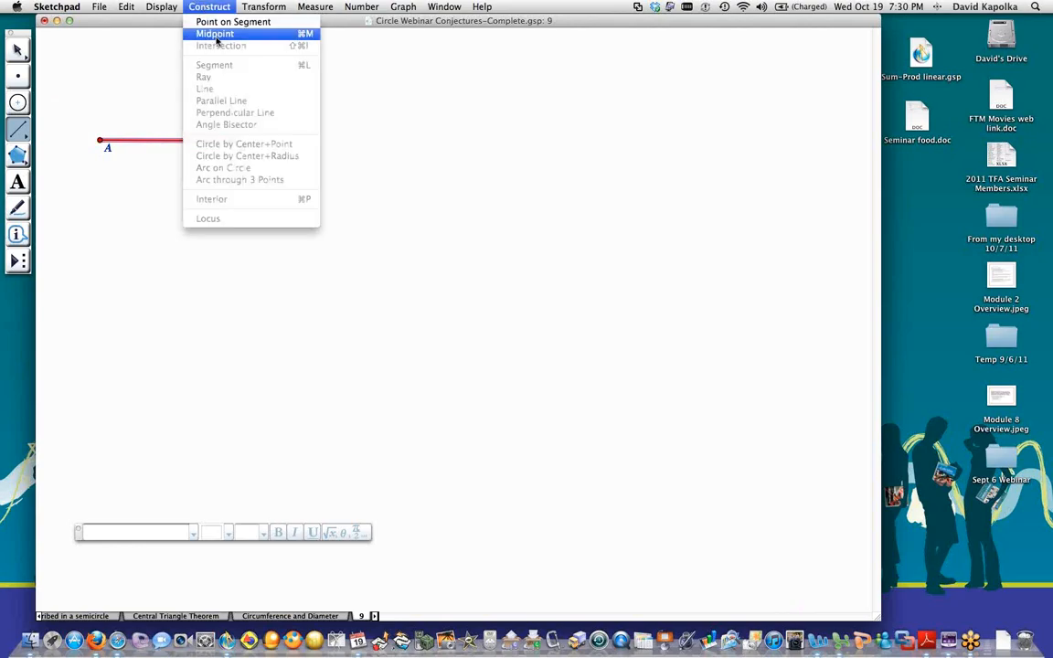
pyautogui.click(214, 34)
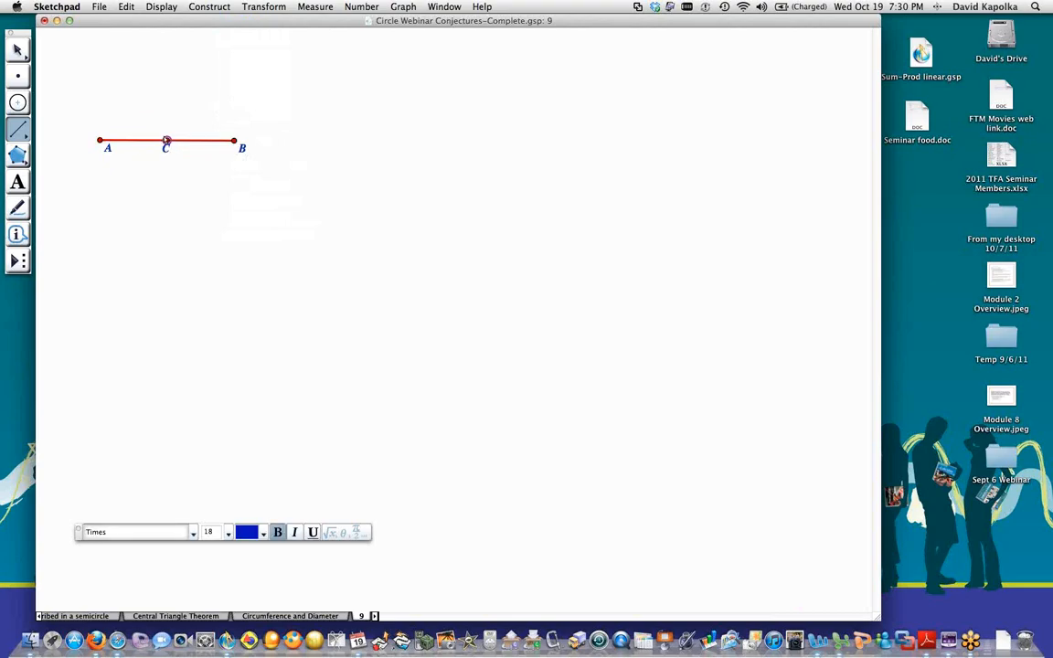
# - Construct a circle centred on midpoint C and passing through endpoint B
pyautogui.click(20, 52)
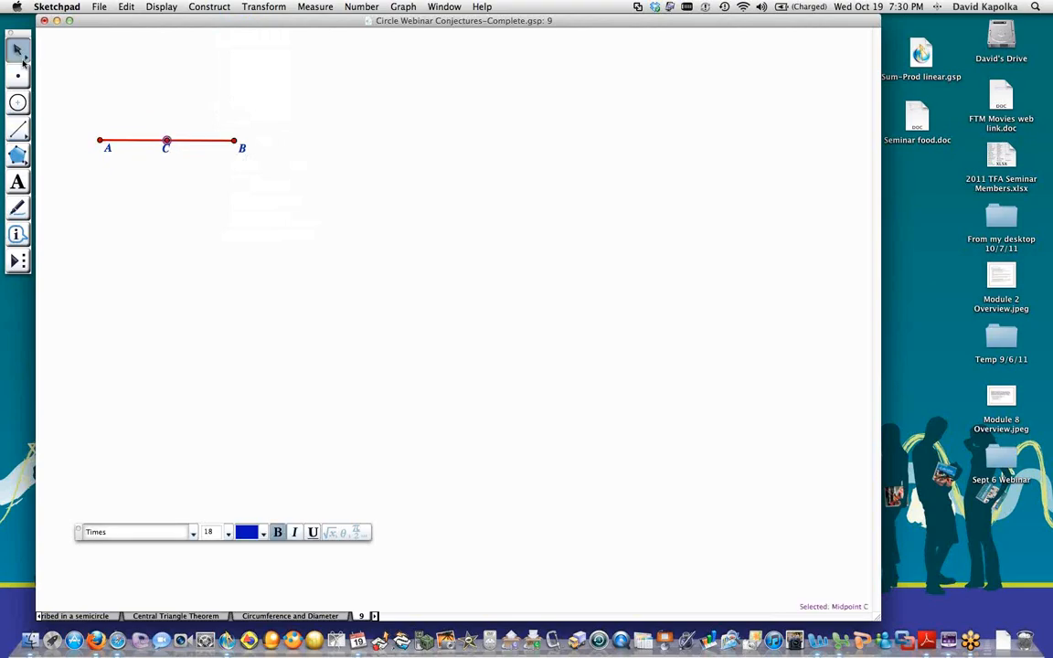
pyautogui.click(234, 140)
pyautogui.click(203, 7)
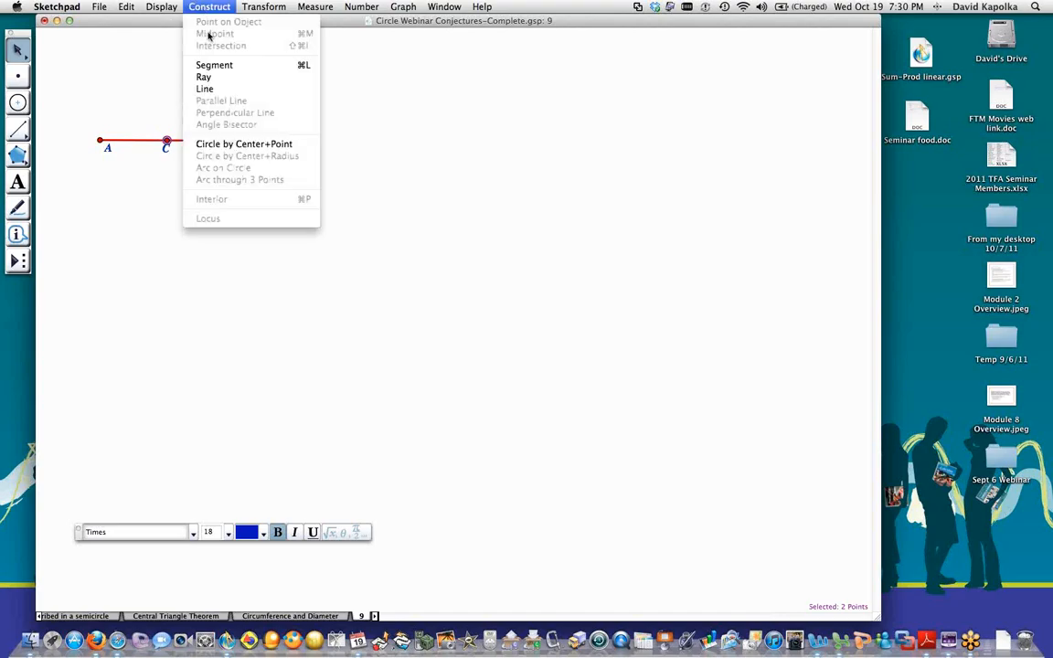
pyautogui.click(232, 144)
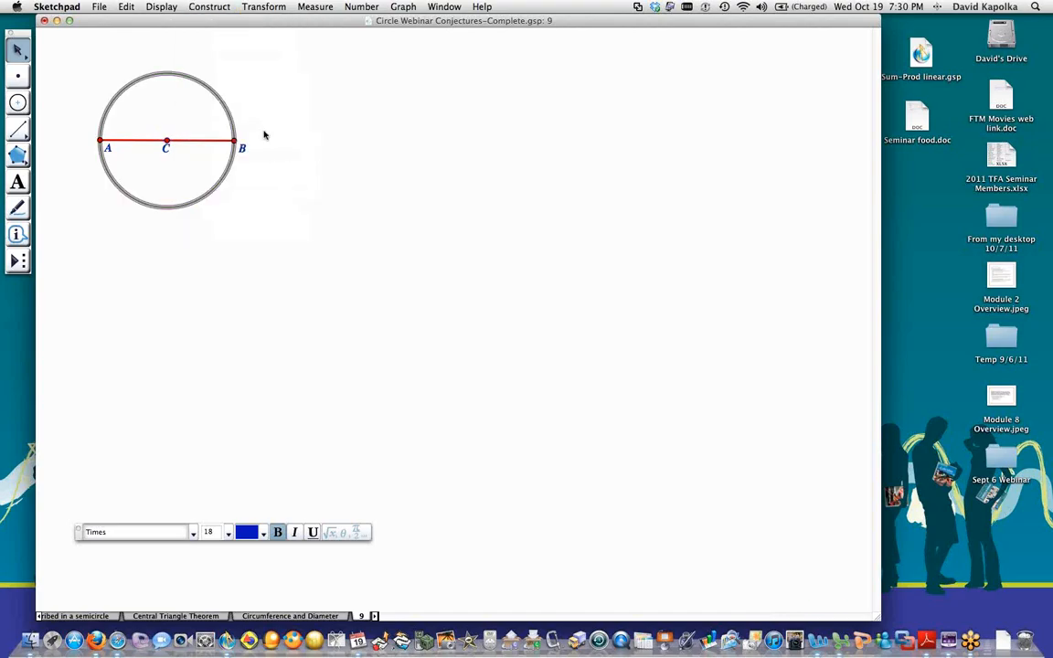
# - Shrink the circle by moving point B and shift the whole figure lower on the page
pyautogui.moveTo(235, 140); pyautogui.dragTo(198, 145)
pyautogui.moveTo(175, 99); pyautogui.dragTo(172, 172)
pyautogui.moveTo(197, 224); pyautogui.dragTo(209, 216)
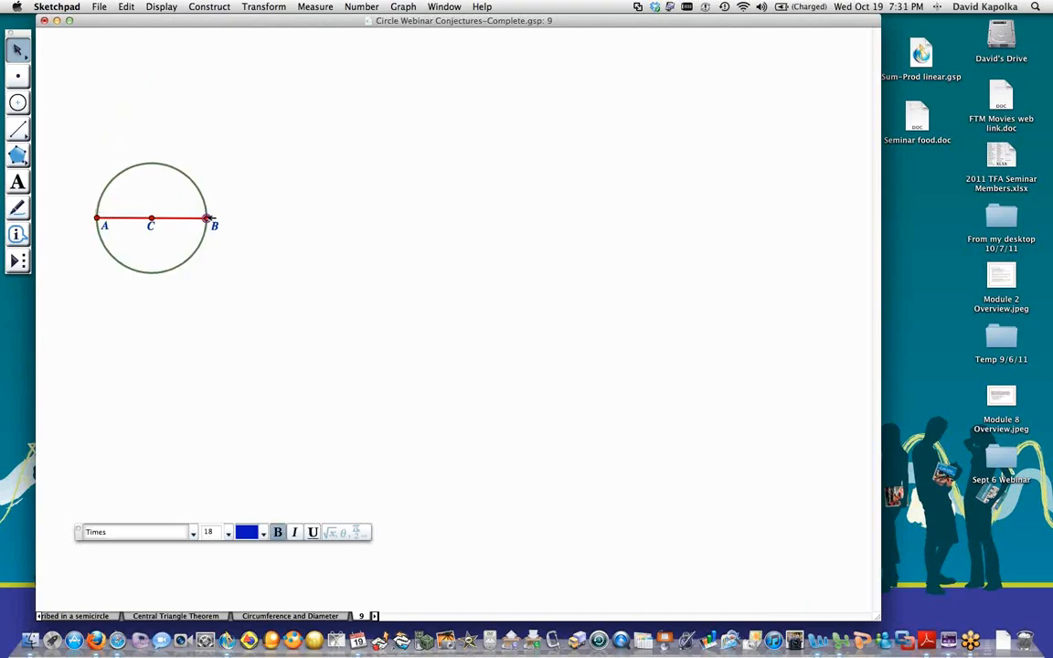
pyautogui.click(263, 219)
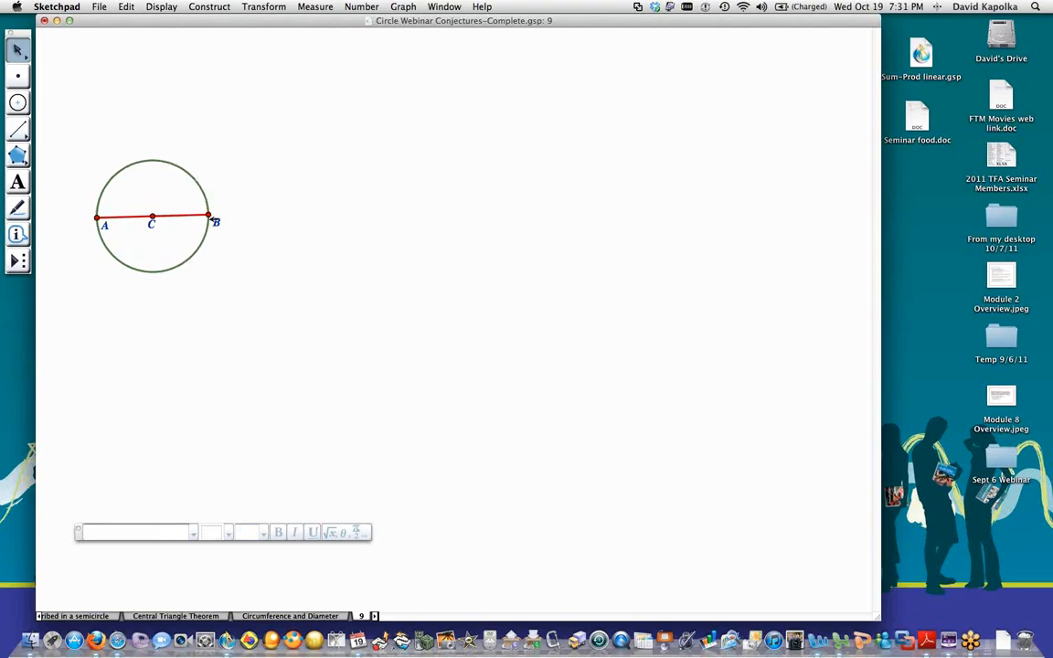
pyautogui.click(176, 215)
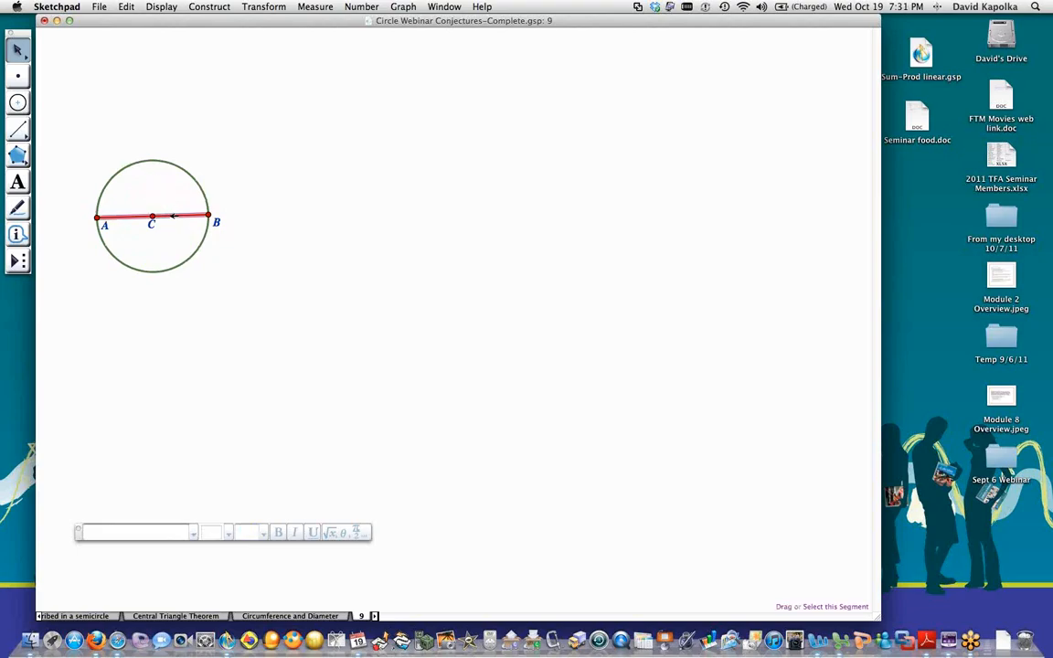
pyautogui.click(193, 174)
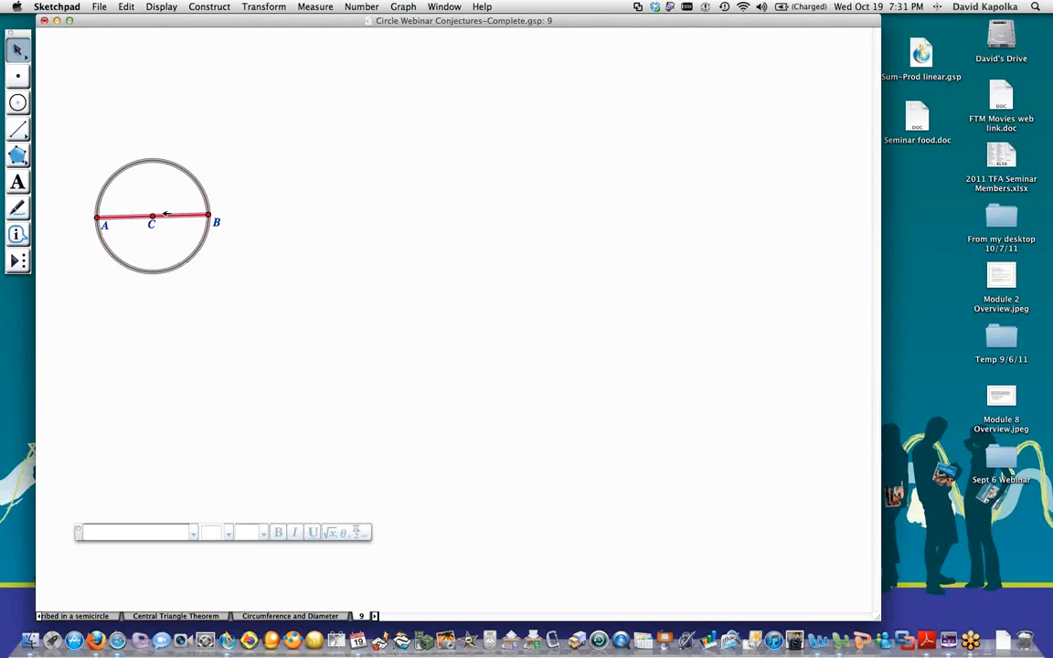
pyautogui.click(312, 7)
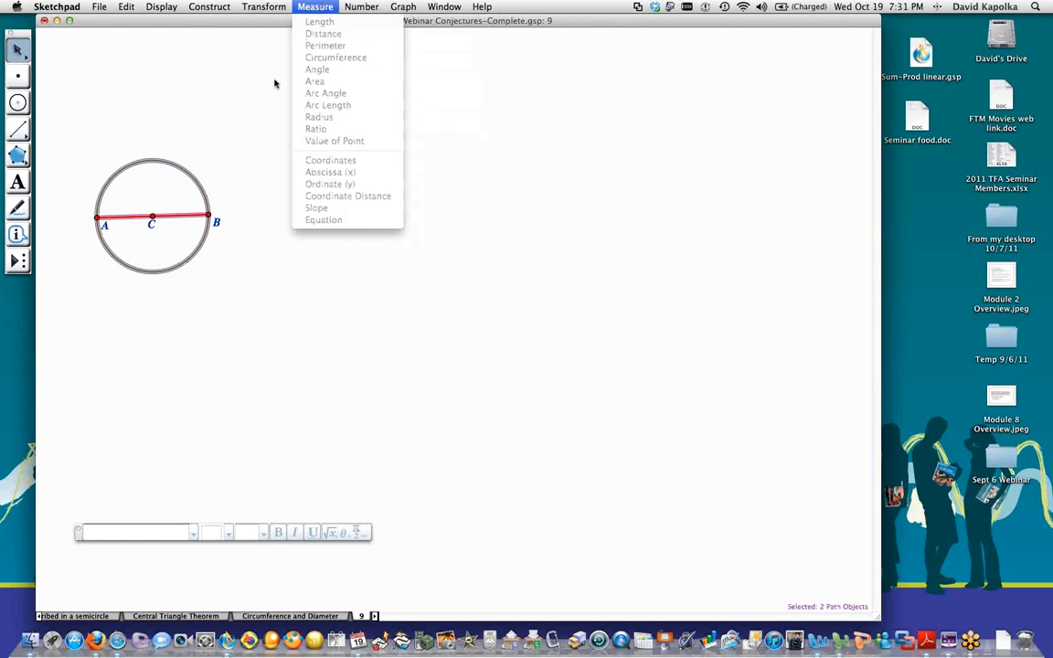
pyautogui.click(261, 89)
pyautogui.click(222, 197)
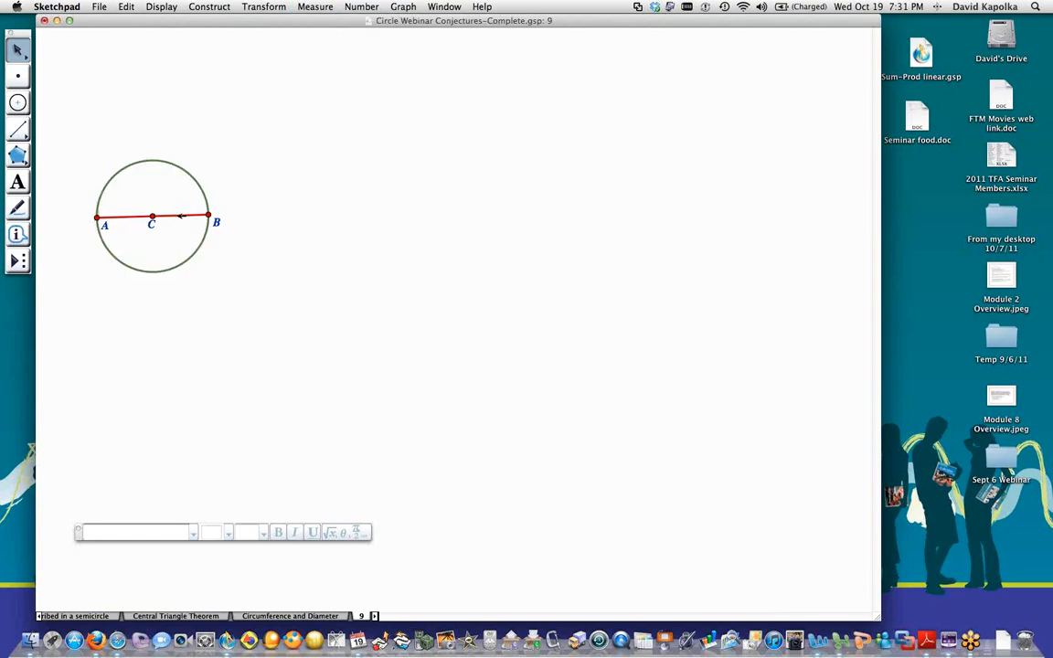
# - Measure the length of segment AB and the circumference of the circle centred at C
pyautogui.click(180, 215)
pyautogui.click(313, 8)
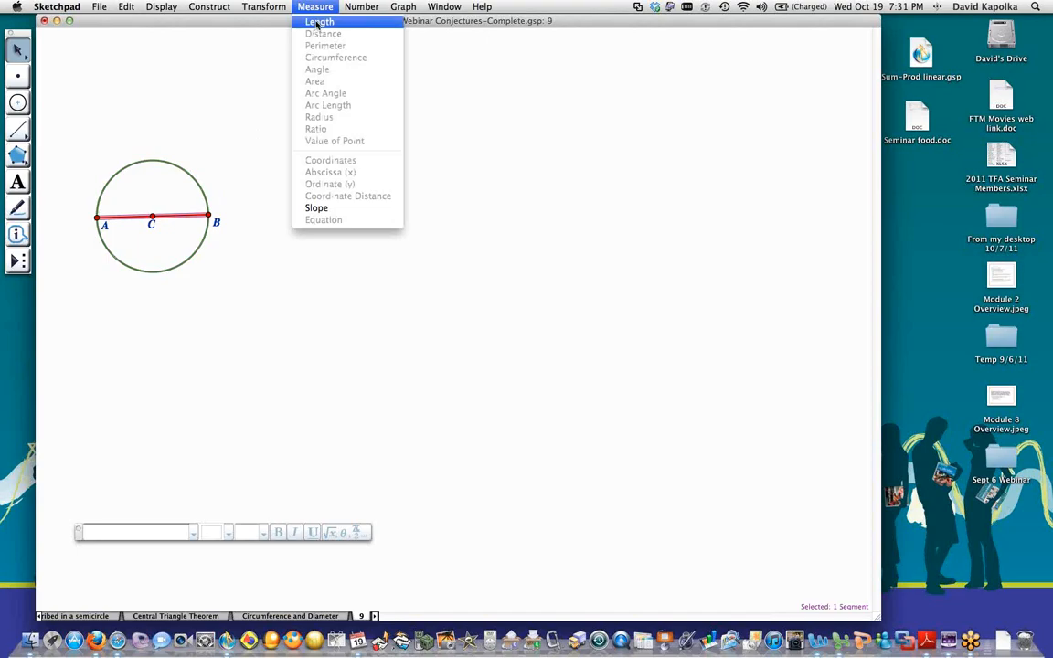
pyautogui.click(318, 24)
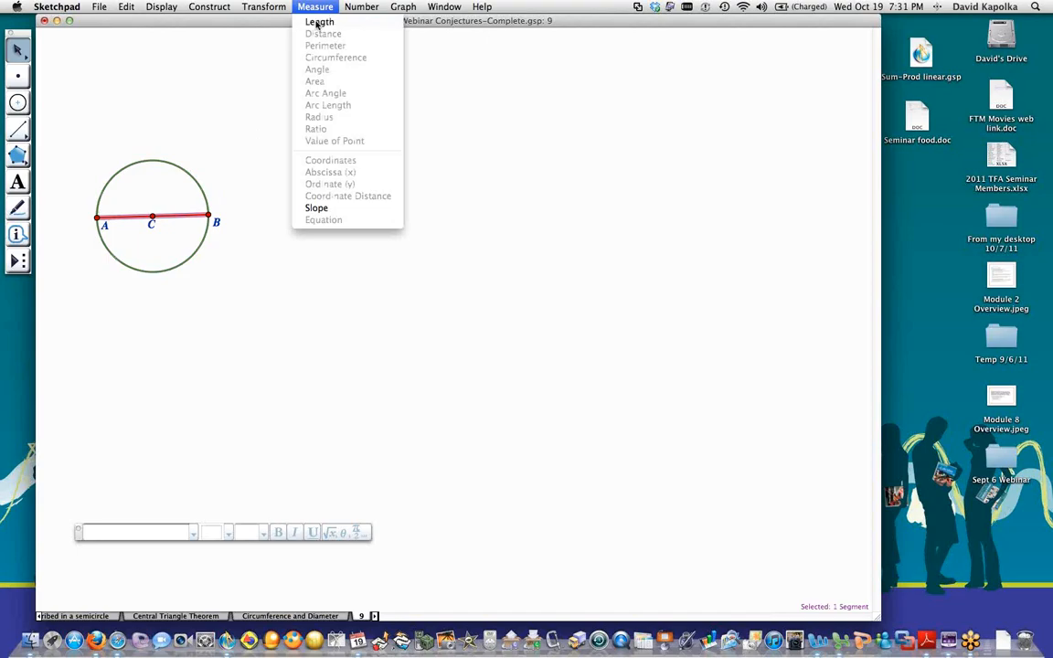
pyautogui.click(201, 183)
pyautogui.click(318, 8)
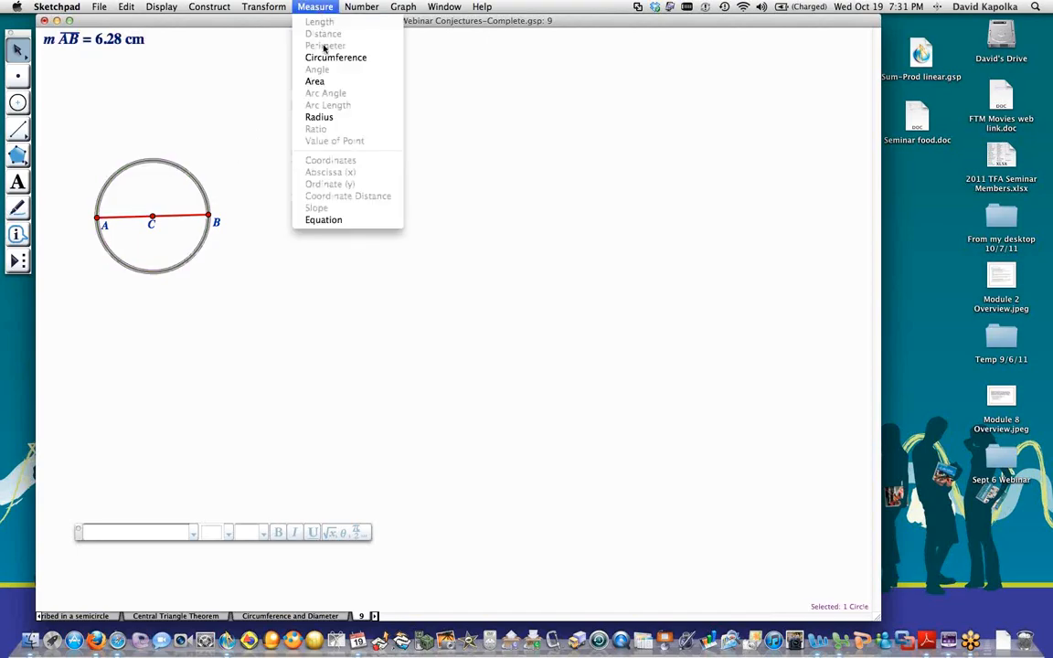
pyautogui.click(322, 59)
pyautogui.click(257, 86)
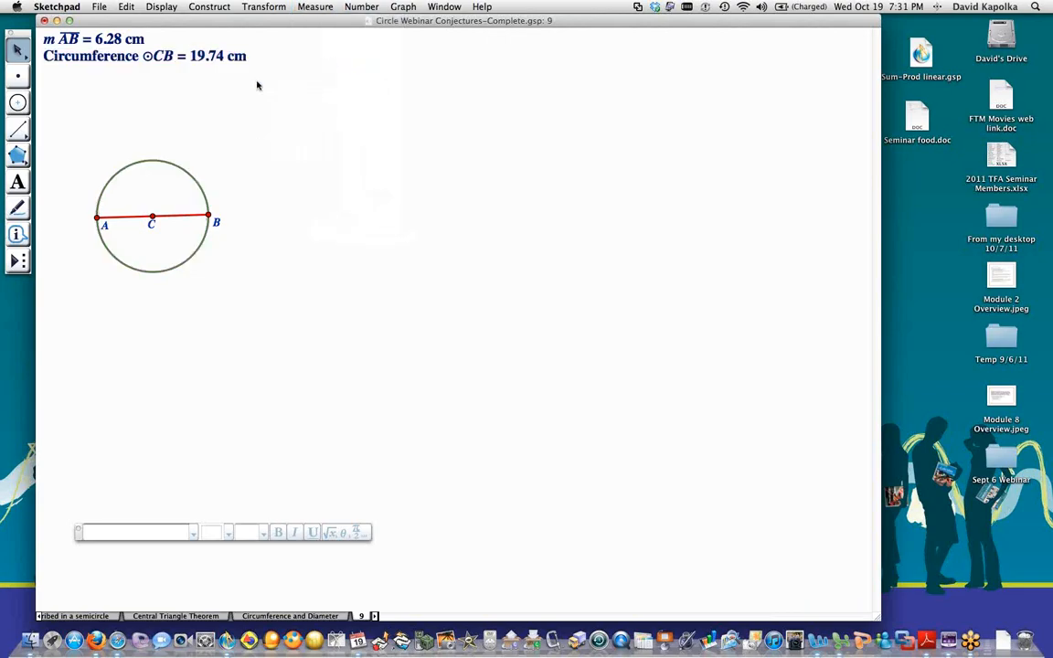
pyautogui.moveTo(199, 55); pyautogui.dragTo(199, 73)
pyautogui.click(256, 123)
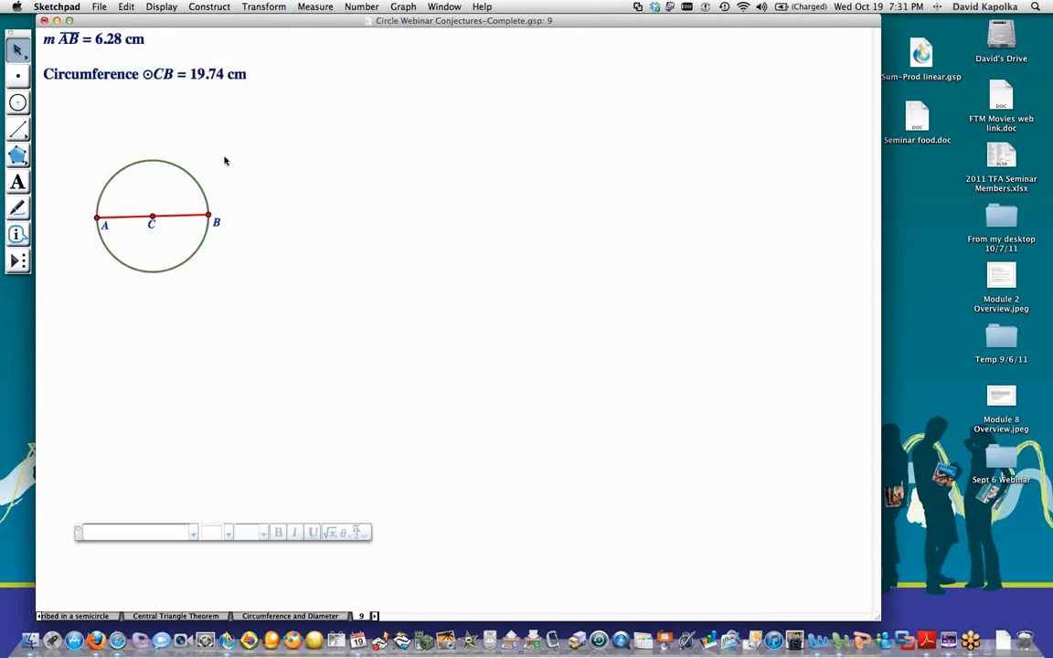
pyautogui.click(186, 164)
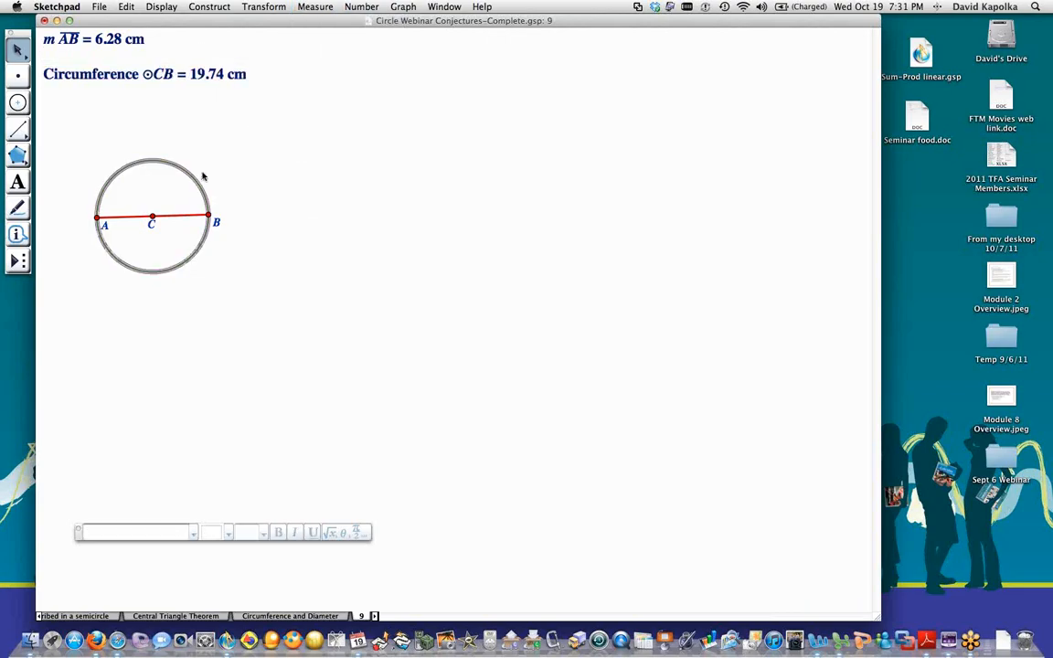
pyautogui.click(315, 7)
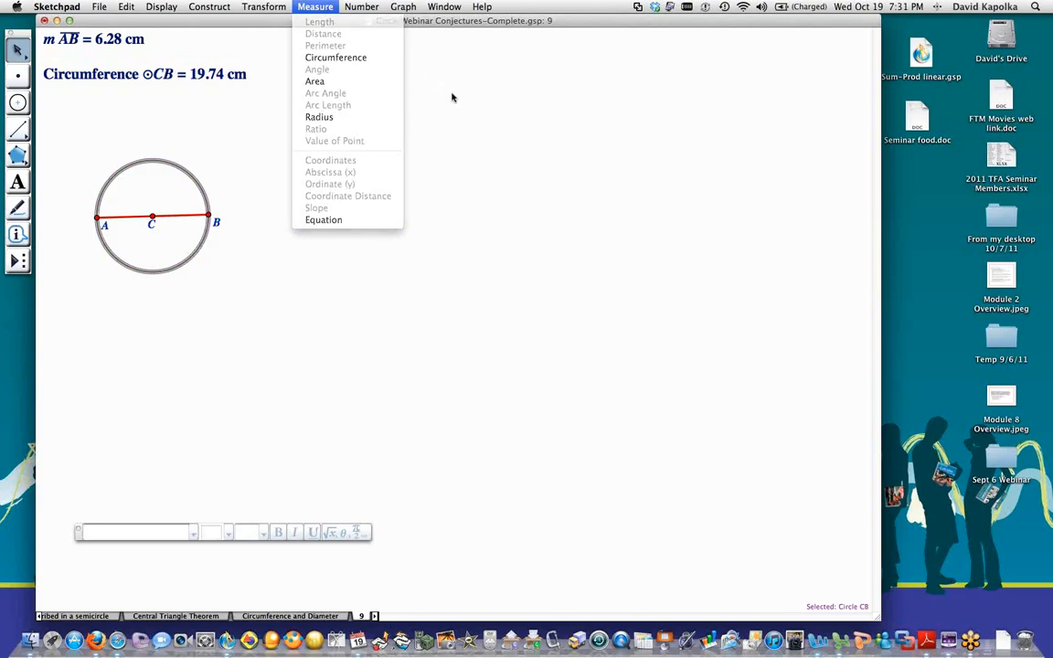
pyautogui.click(410, 90)
pyautogui.click(294, 135)
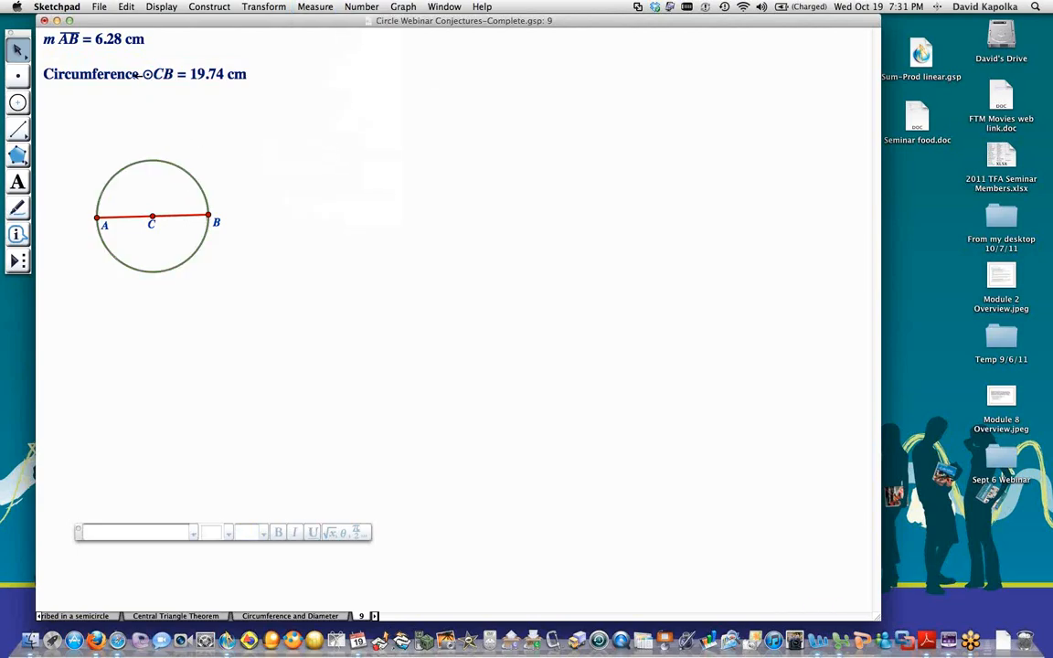
pyautogui.moveTo(135, 75); pyautogui.dragTo(135, 56)
pyautogui.click(150, 121)
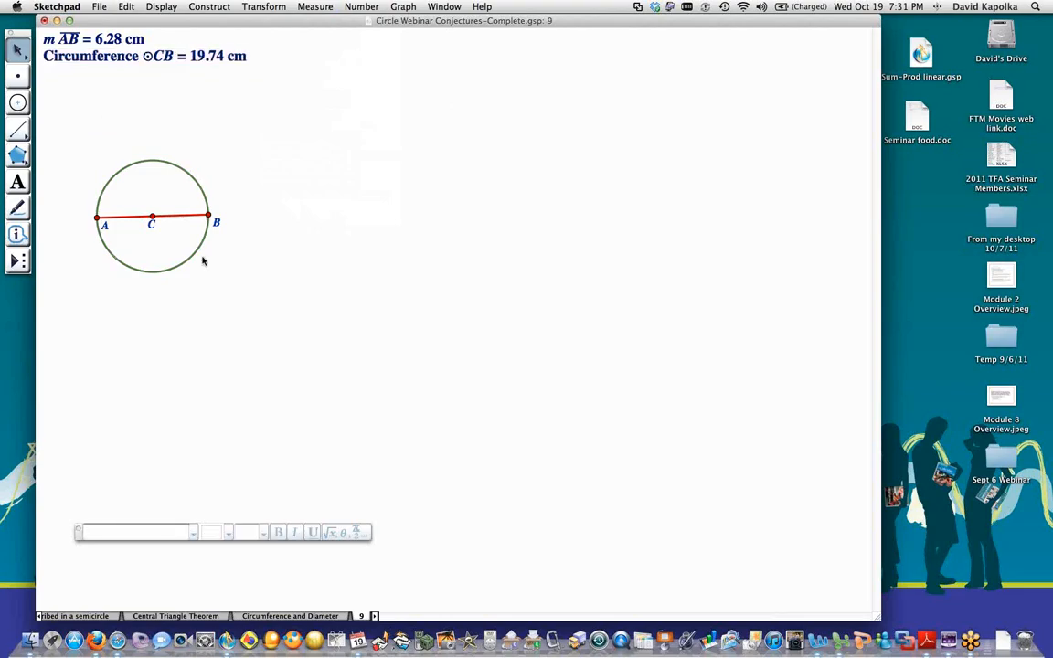
# - Shrink diameter AB to about 1.6 cm, tabulate its length with the circumference, and place the table in the upper right area of the page
pyautogui.moveTo(211, 216); pyautogui.dragTo(125, 219)
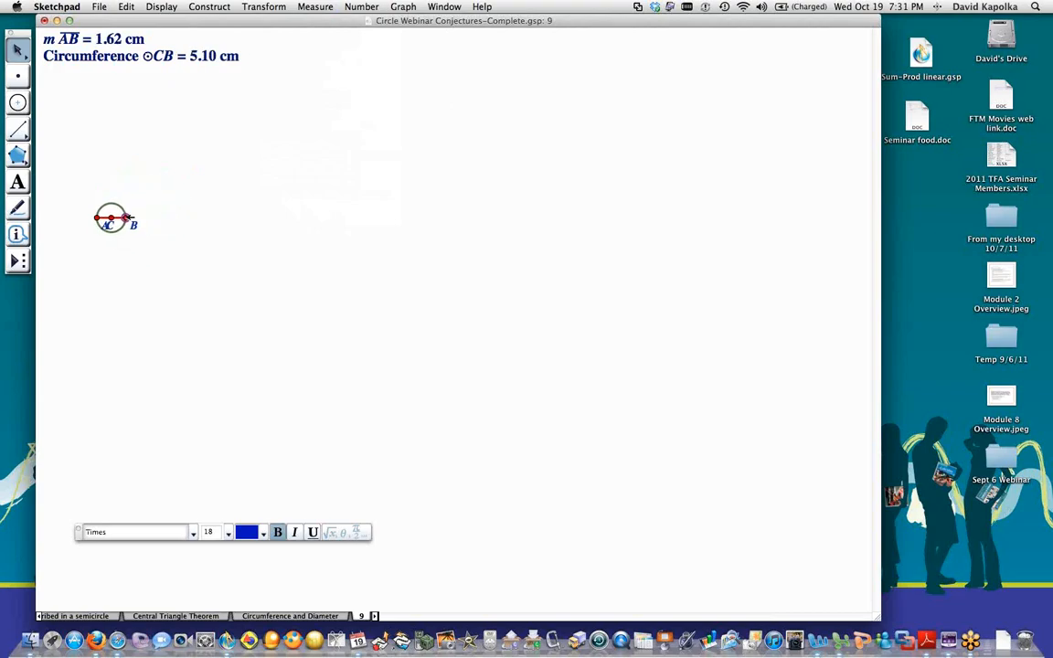
pyautogui.click(111, 37)
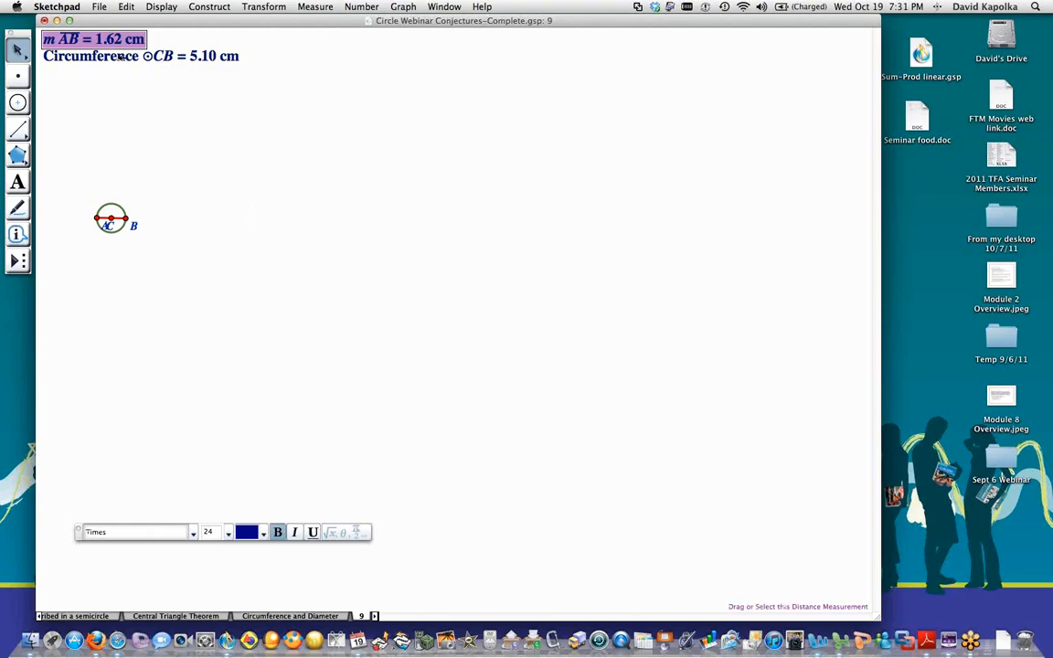
pyautogui.click(120, 57)
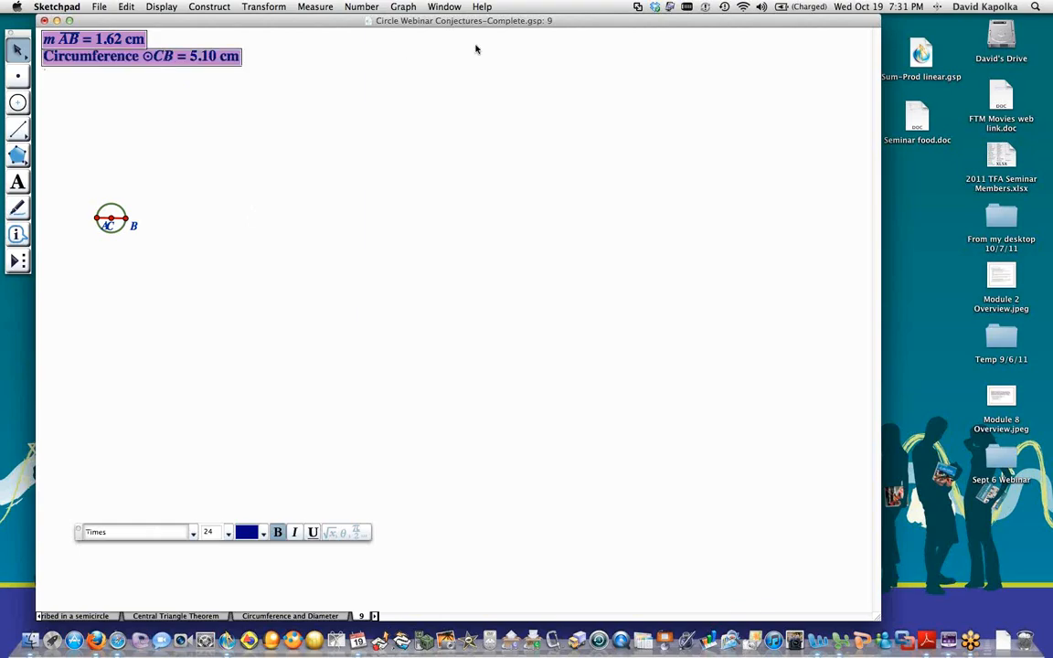
pyautogui.click(362, 7)
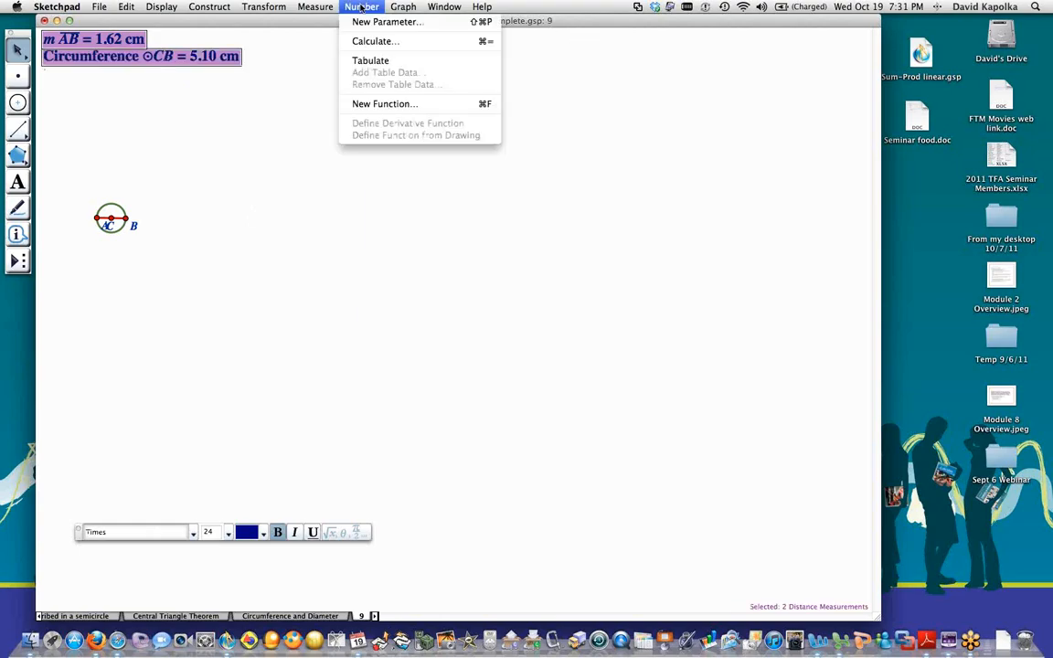
pyautogui.click(374, 62)
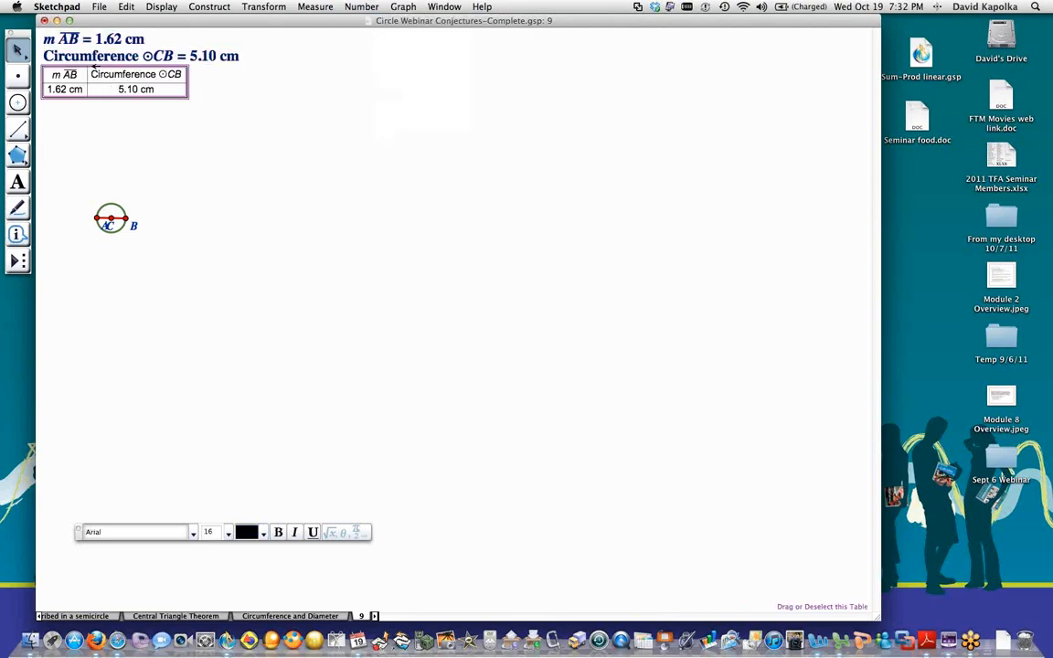
pyautogui.moveTo(94, 67)
pyautogui.mouseDown()
pyautogui.moveTo(137, 80)
pyautogui.moveTo(489, 80)
pyautogui.moveTo(584, 39)
pyautogui.moveTo(609, 45)
pyautogui.mouseUp()
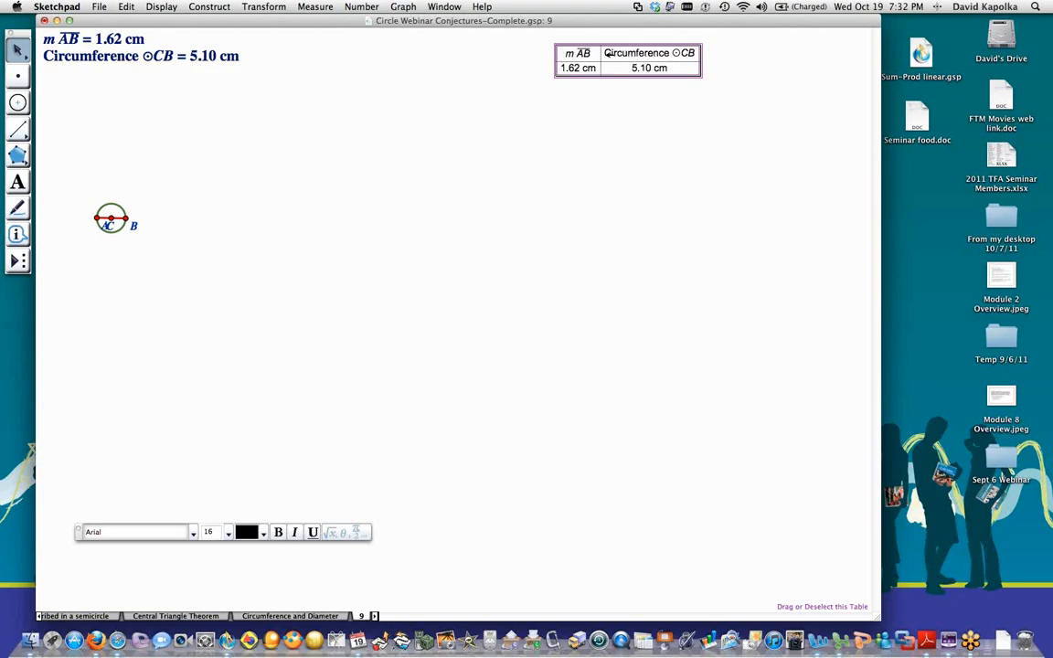
# - Record table rows for circles of increasing size, with AB at about 1.62, 2.40, 4.02, 5.61 and 7.13 cm
pyautogui.doubleClick(620, 59)
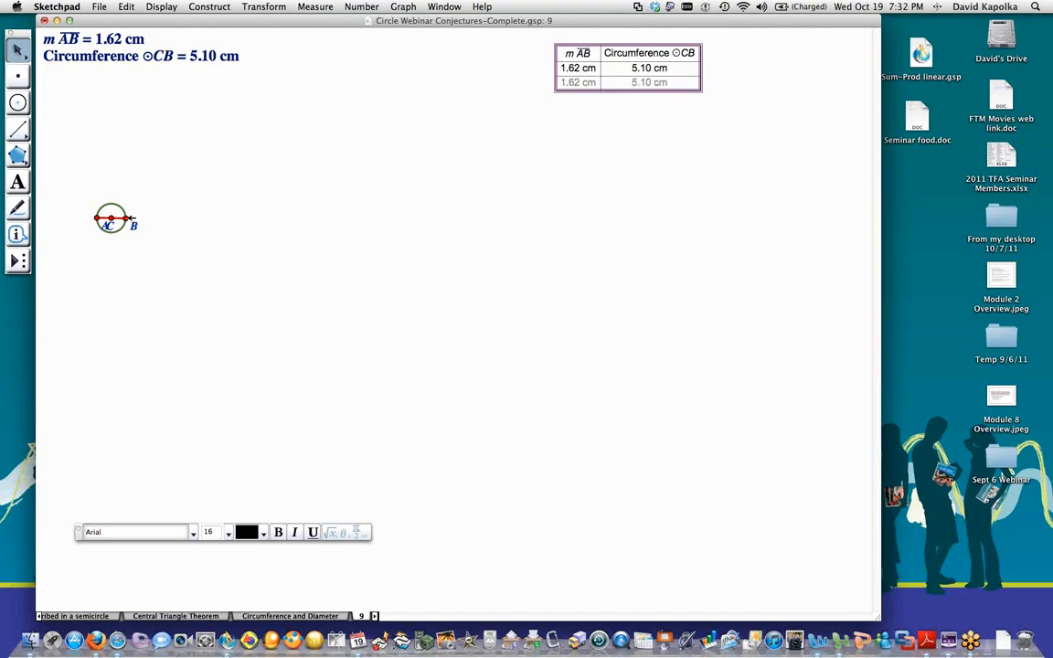
pyautogui.moveTo(131, 219); pyautogui.dragTo(142, 219)
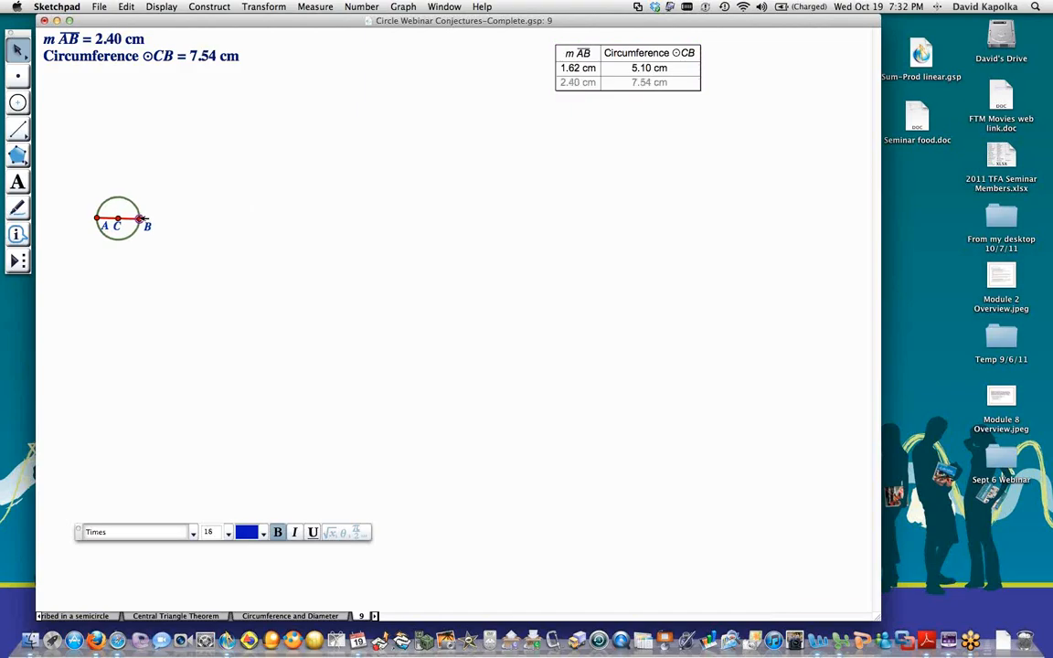
pyautogui.doubleClick(642, 68)
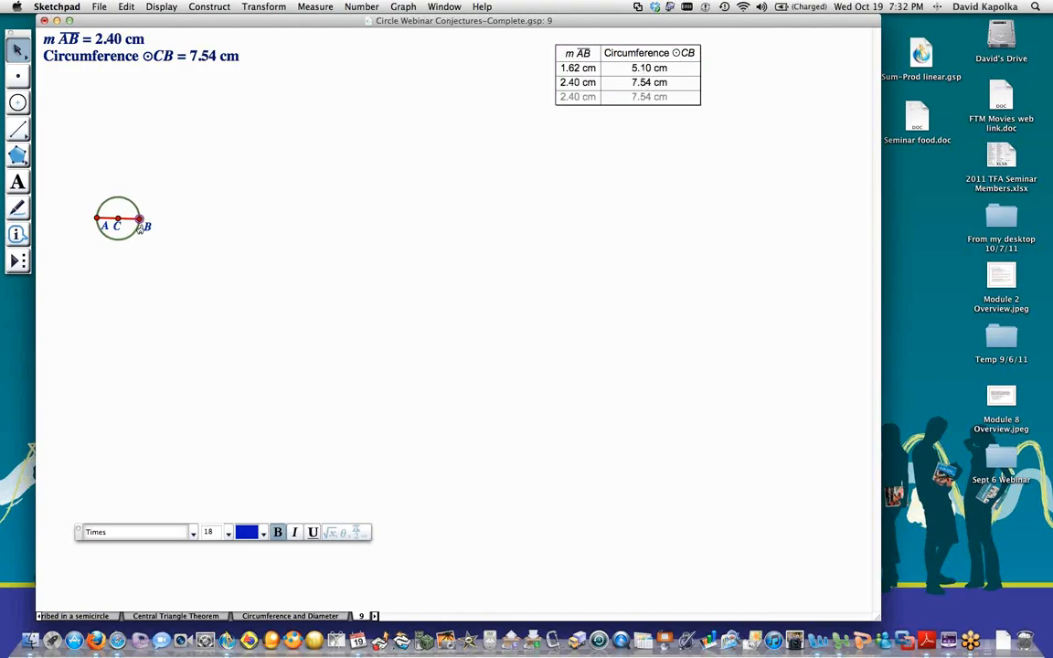
pyautogui.moveTo(139, 219); pyautogui.dragTo(223, 221)
pyautogui.doubleClick(635, 81)
pyautogui.doubleClick(626, 96)
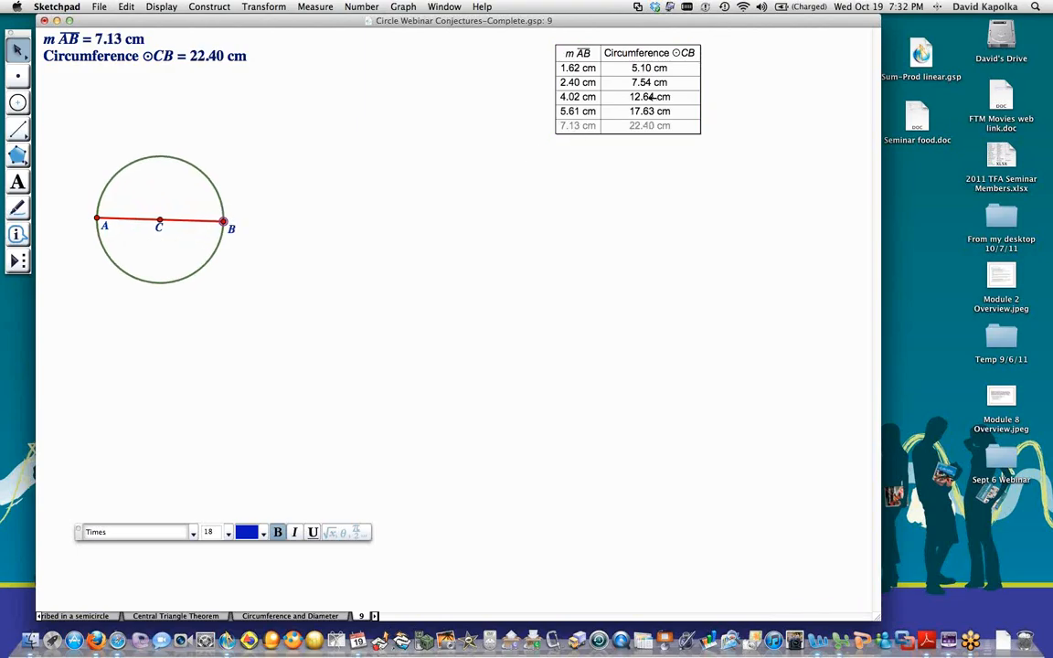
pyautogui.doubleClick(637, 55)
pyautogui.click(628, 56)
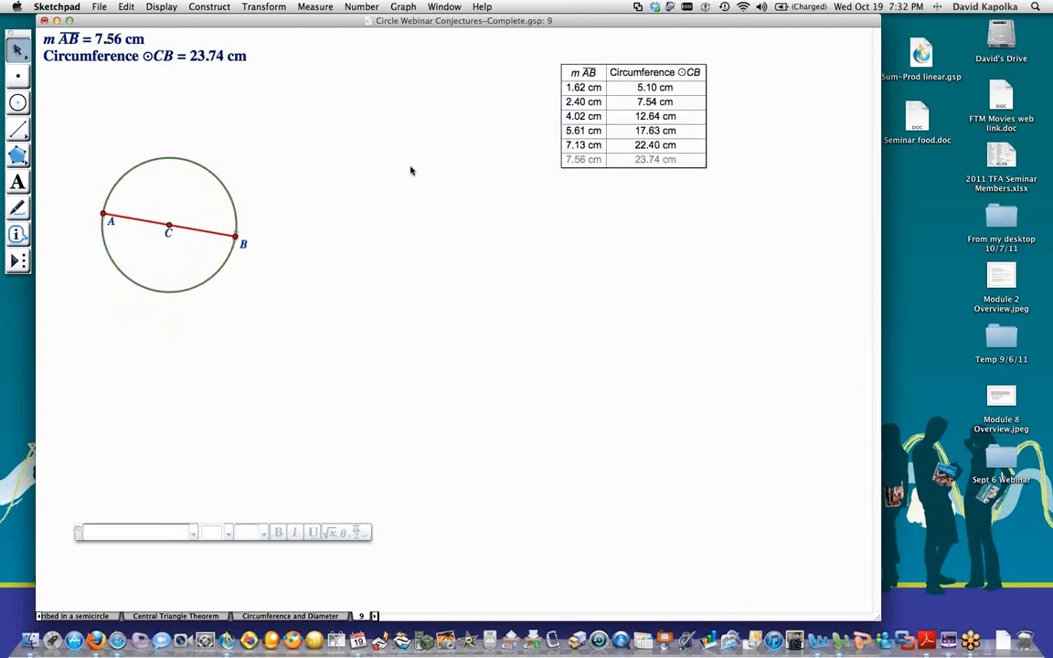
# - Move the table farther right and plot its data in rectangular coordinates, with AB's length as x and the circumference as y
pyautogui.moveTo(630, 134); pyautogui.dragTo(725, 138)
pyautogui.click(590, 115)
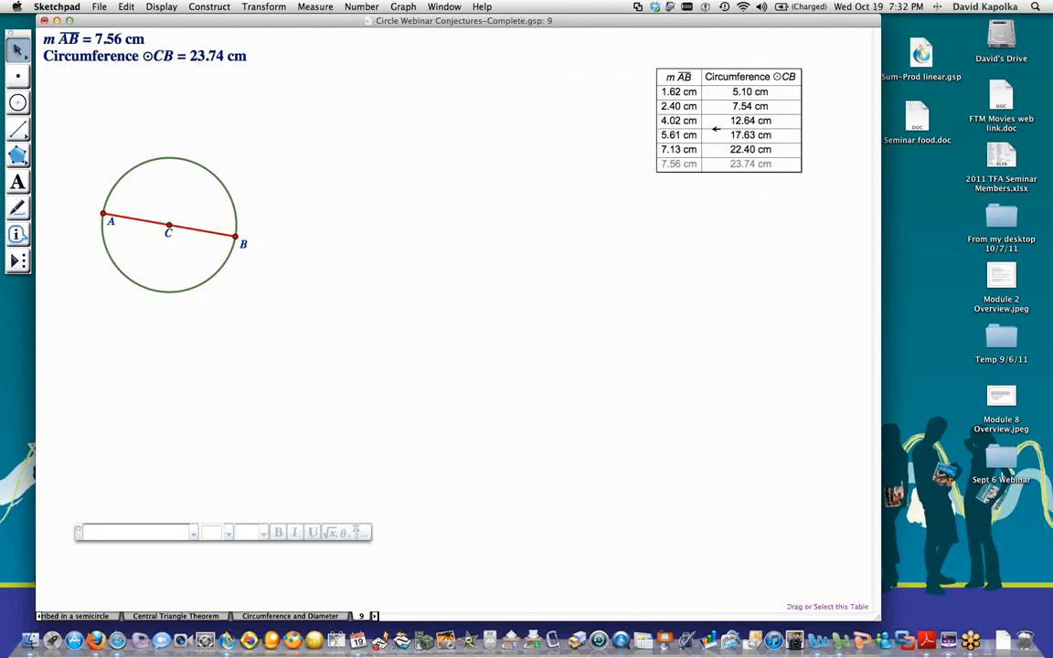
pyautogui.click(720, 134)
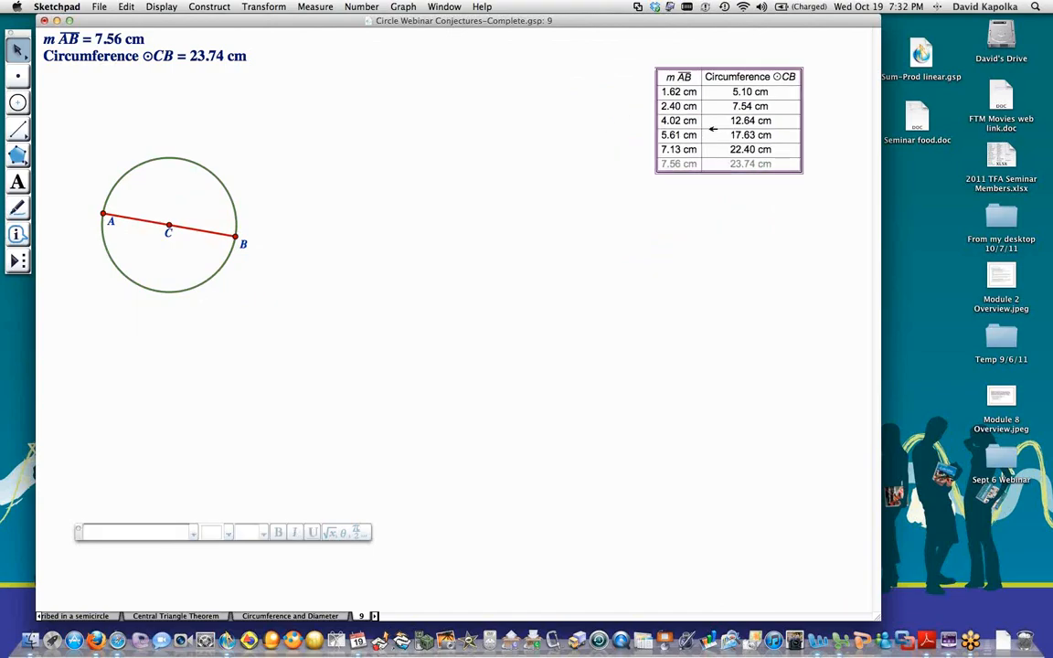
pyautogui.click(399, 7)
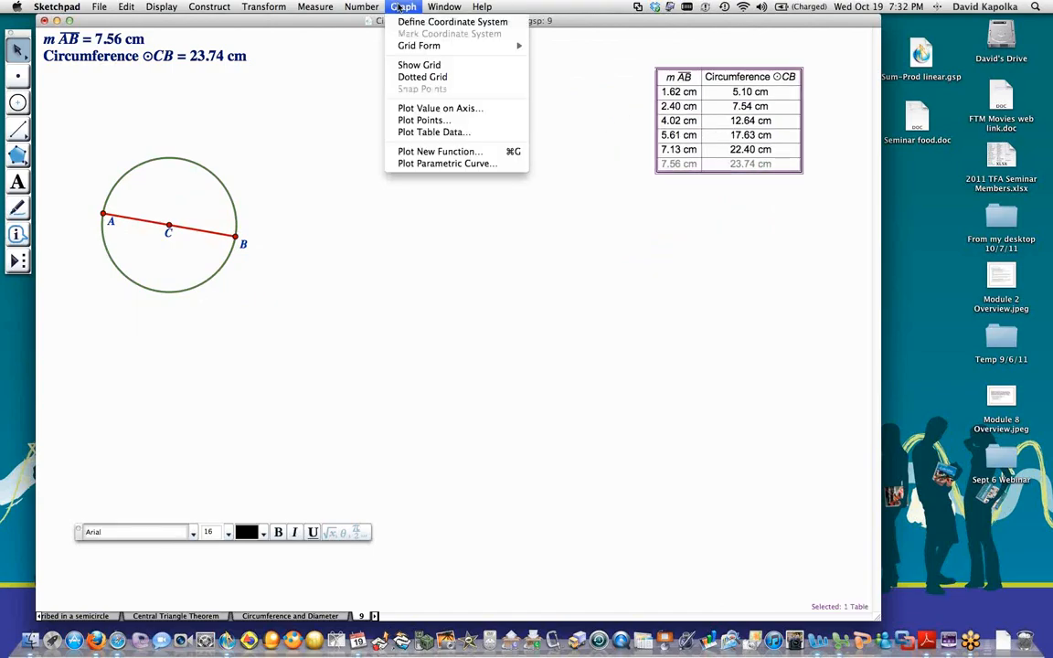
pyautogui.click(453, 134)
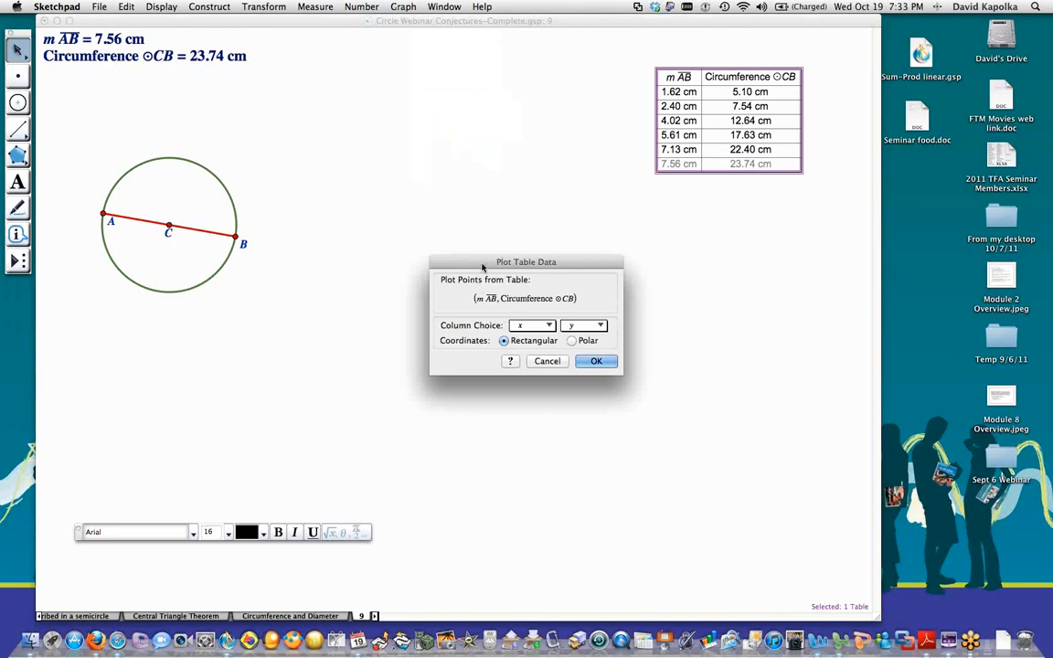
pyautogui.moveTo(476, 260); pyautogui.dragTo(431, 232)
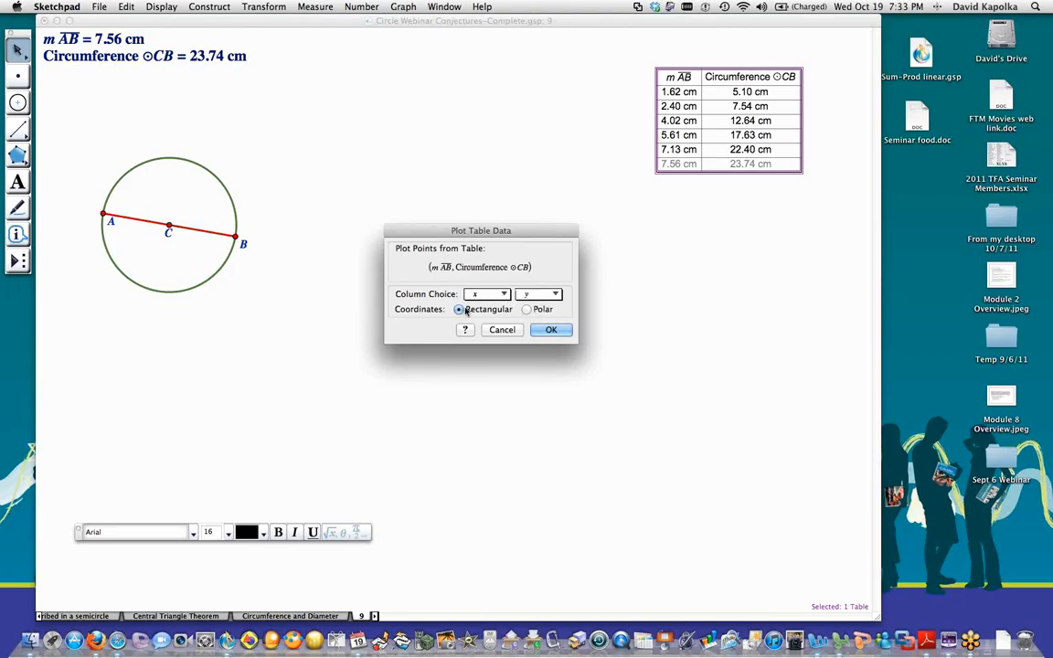
pyautogui.click(493, 293)
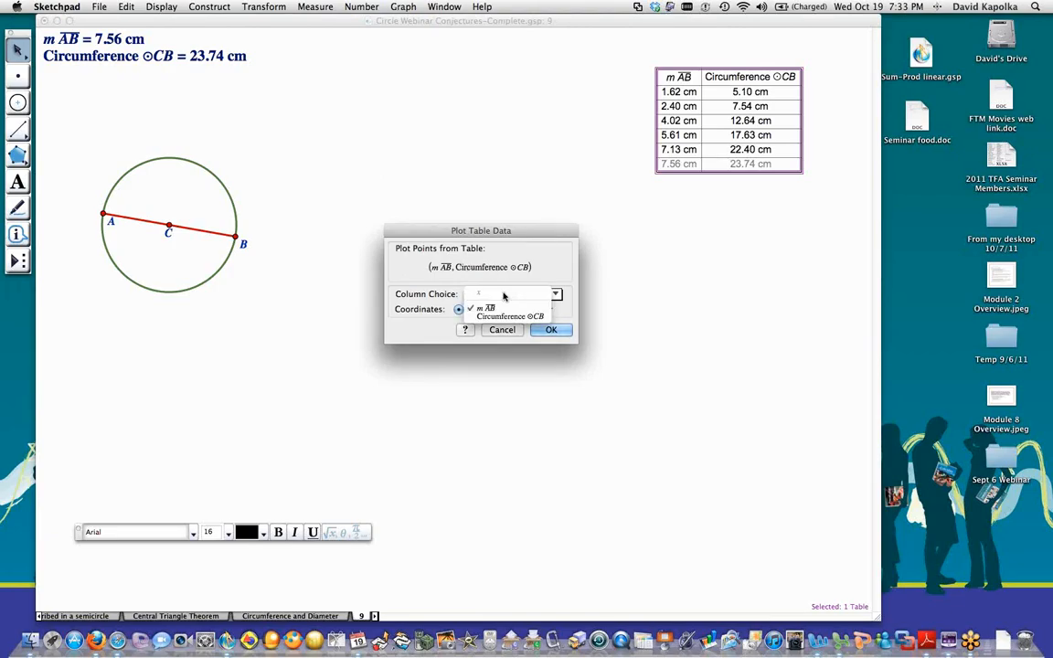
pyautogui.click(477, 306)
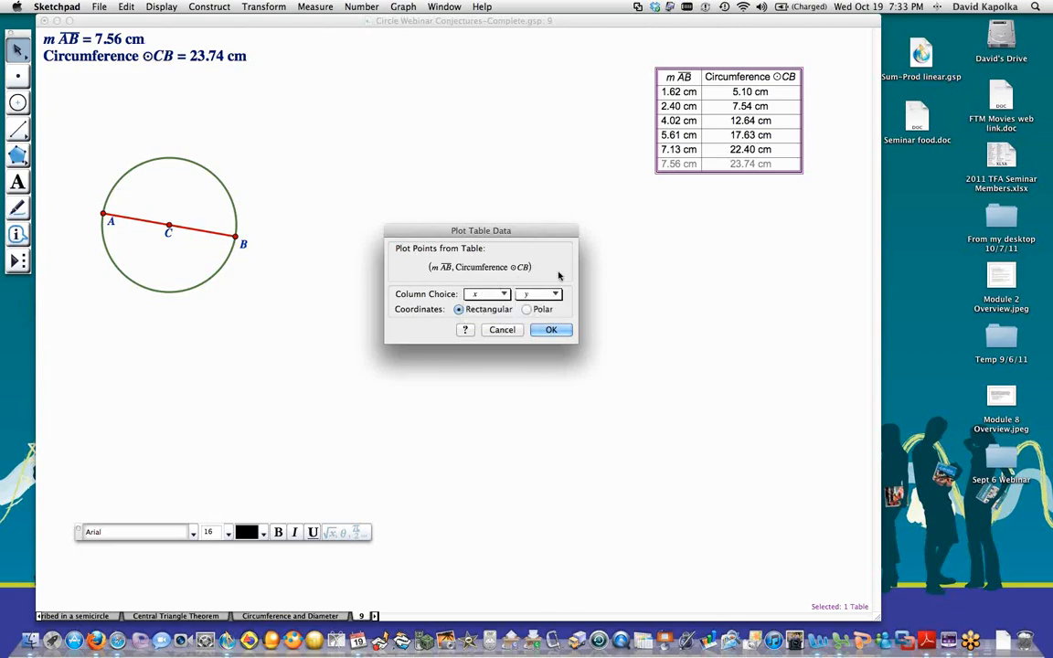
pyautogui.click(554, 332)
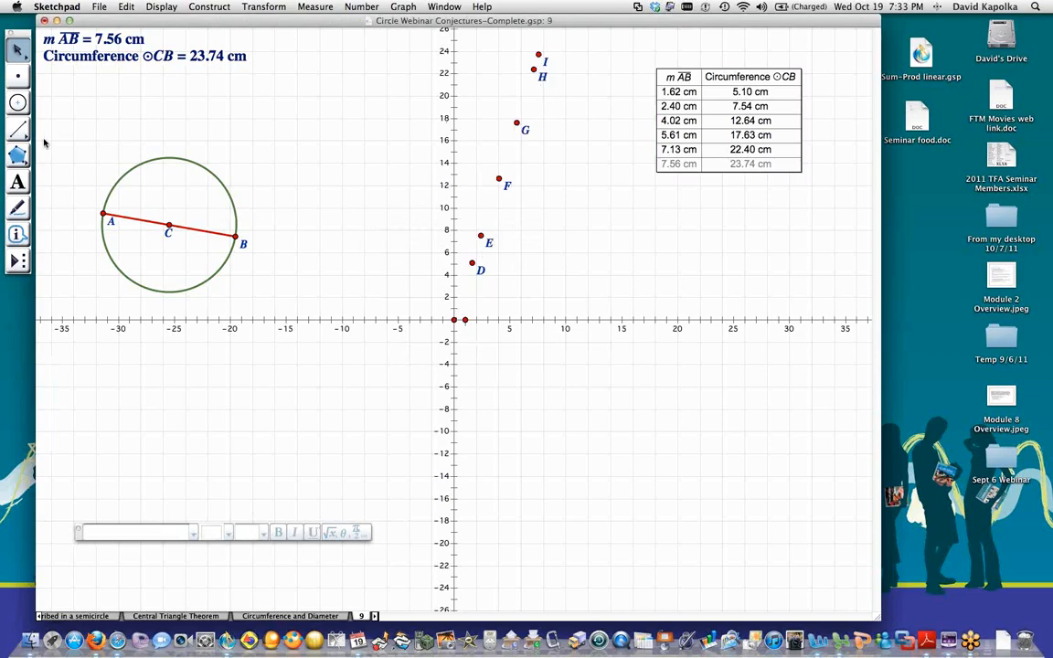
# - Try to draw a freehand line near the plotted points, and remove the line and its stray points
pyautogui.moveTo(18, 129); pyautogui.dragTo(98, 132)
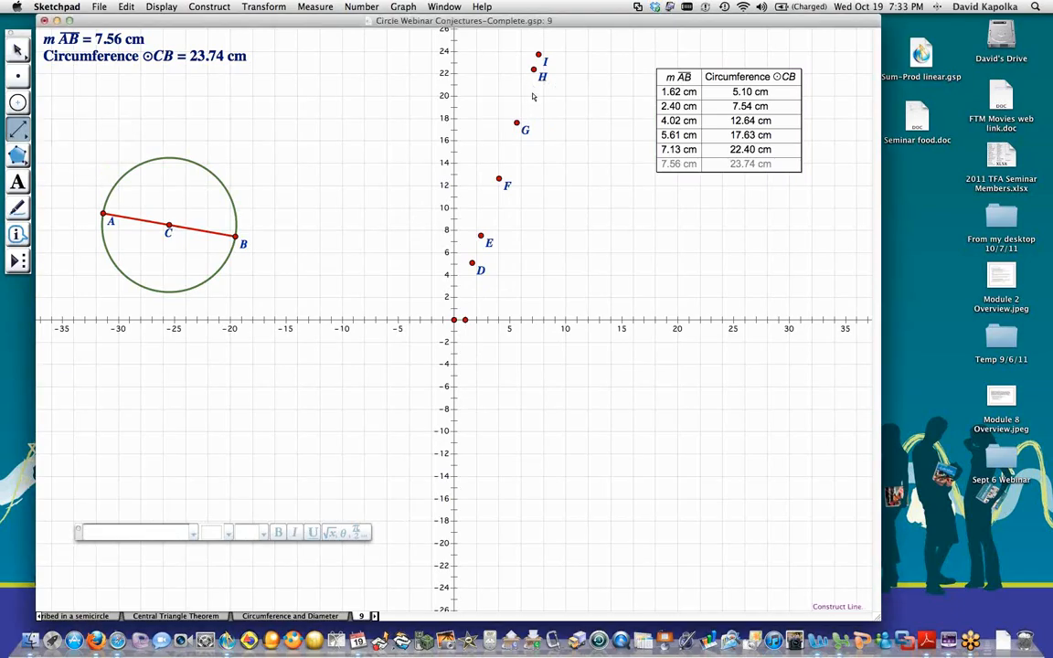
pyautogui.moveTo(528, 95); pyautogui.dragTo(533, 194)
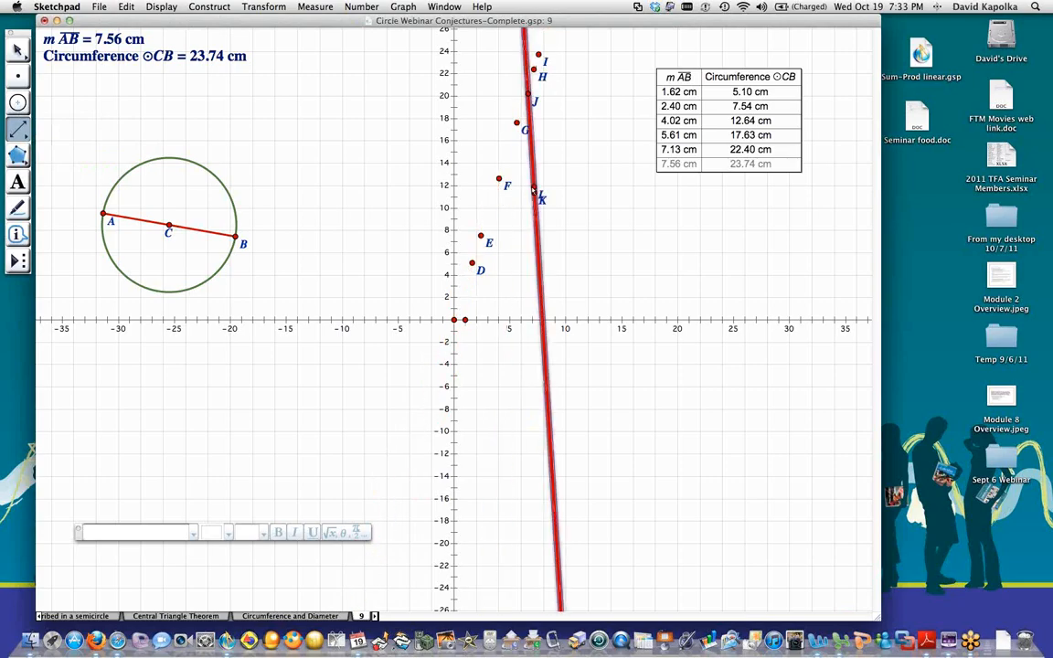
pyautogui.click(125, 8)
pyautogui.click(160, 21)
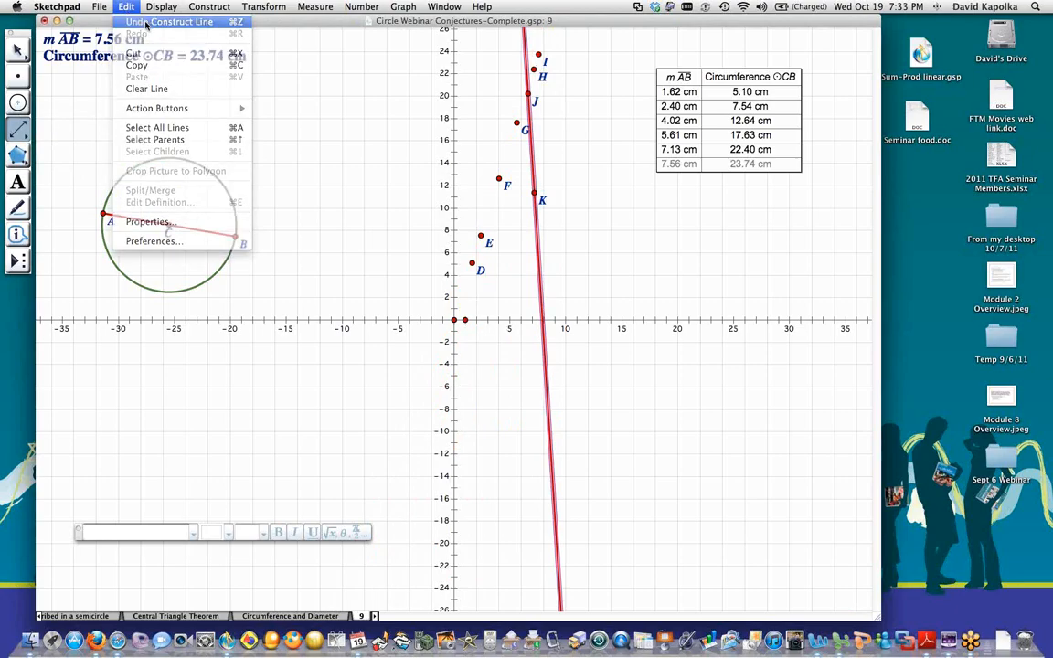
pyautogui.moveTo(412, 111); pyautogui.dragTo(352, 124)
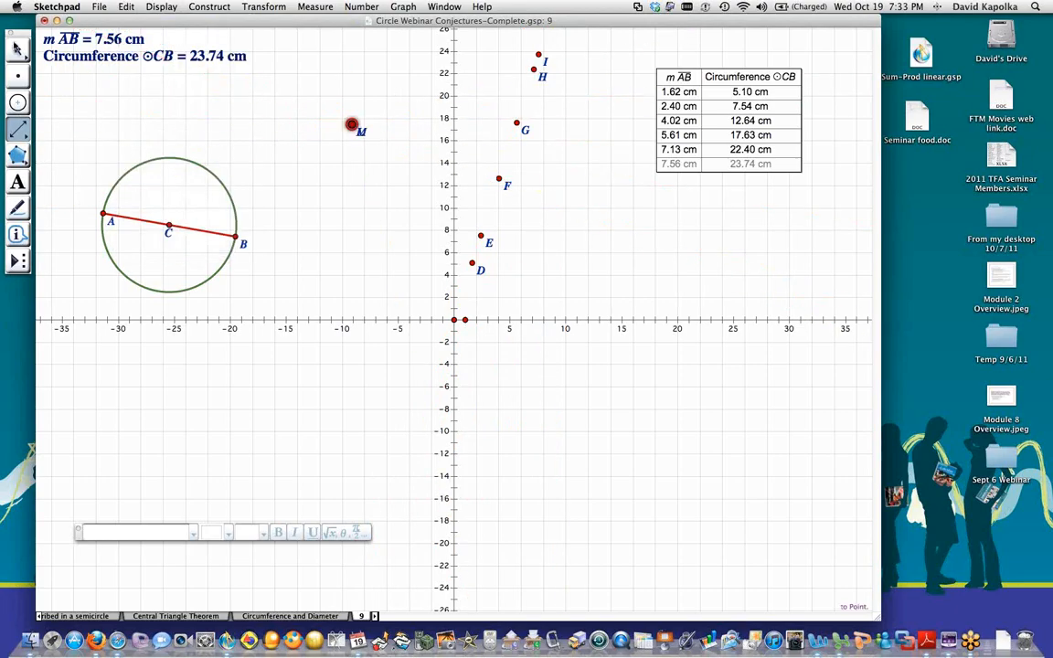
pyautogui.press('Escape')
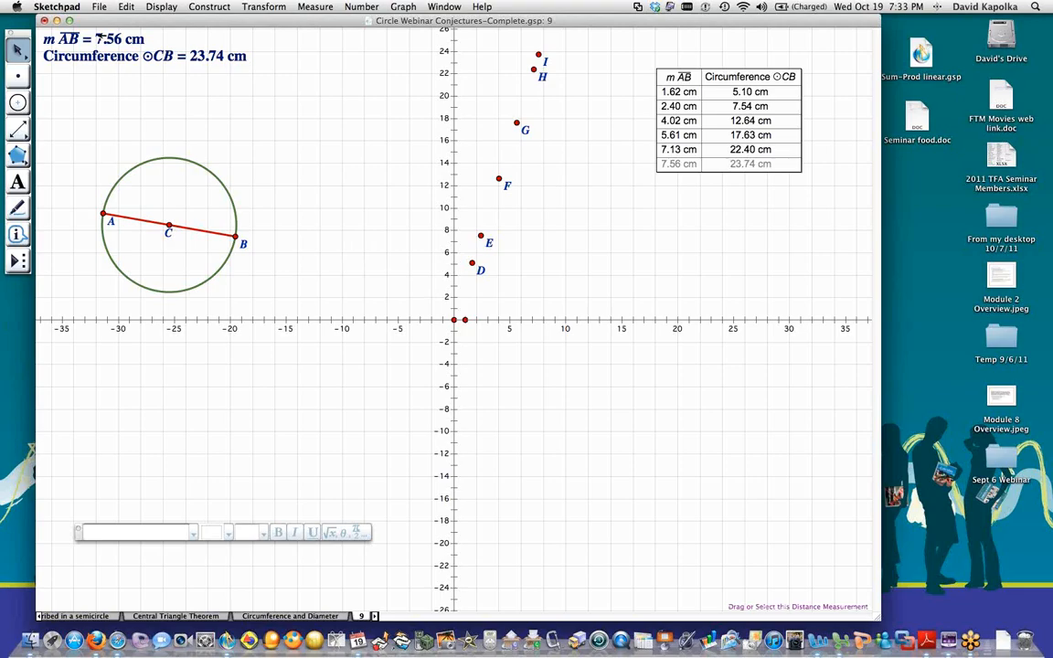
pyautogui.click(96, 37)
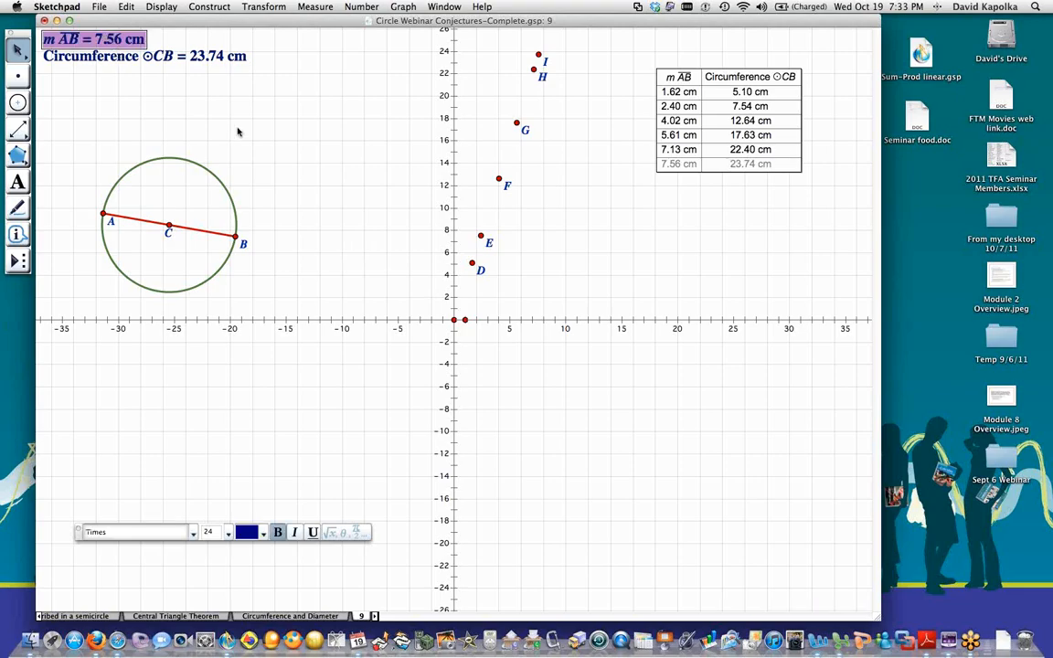
pyautogui.click(436, 101)
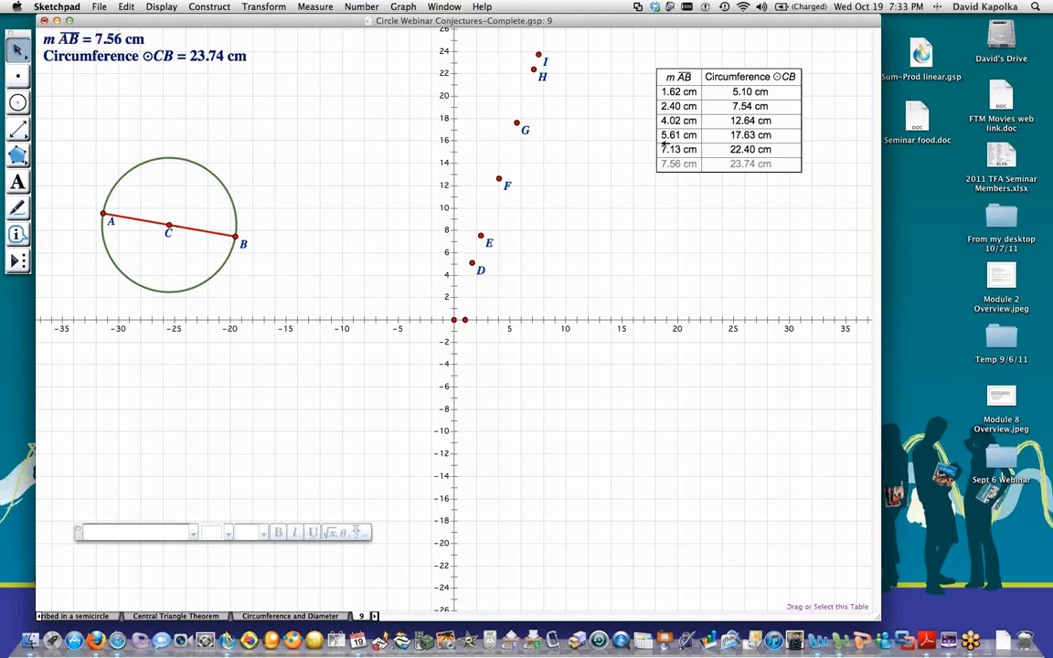
# - Enlarge diameter AB to about 7.82 cm and plot its length and the circumference as an (x, y) point
pyautogui.moveTo(236, 237)
pyautogui.mouseDown()
pyautogui.moveTo(211, 230)
pyautogui.moveTo(211, 218)
pyautogui.moveTo(242, 224)
pyautogui.mouseUp()
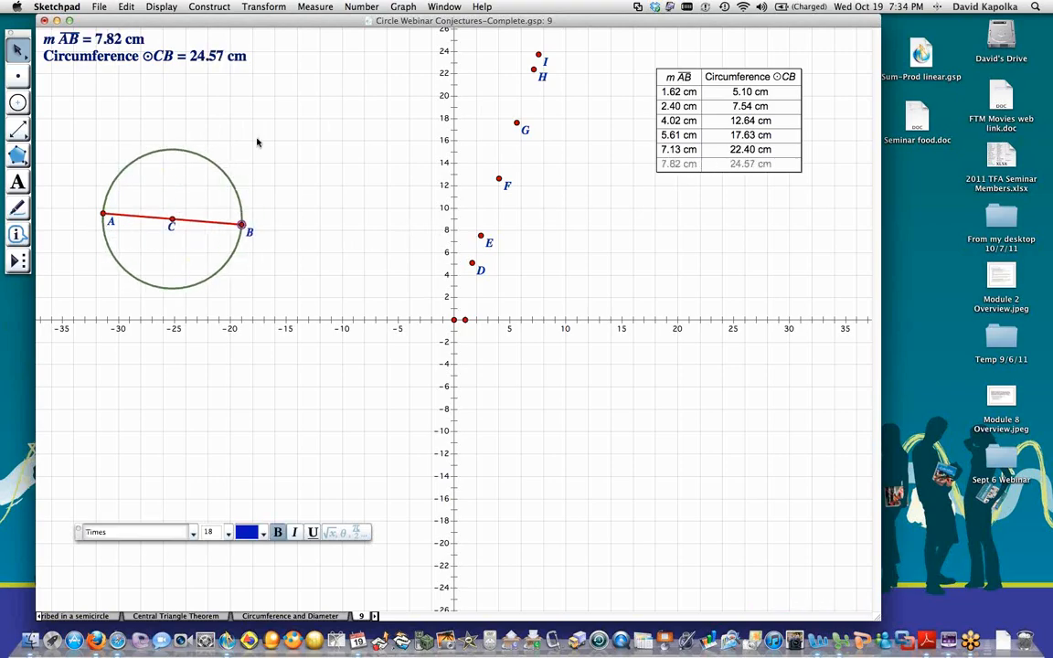
pyautogui.press('Escape')
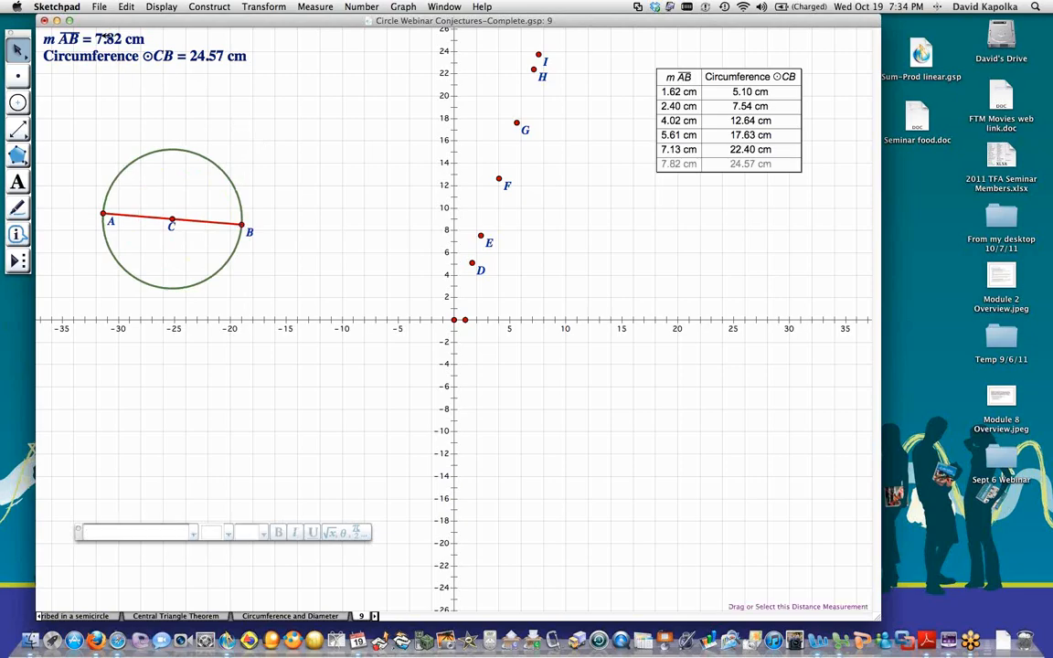
pyautogui.click(104, 39)
pyautogui.click(137, 56)
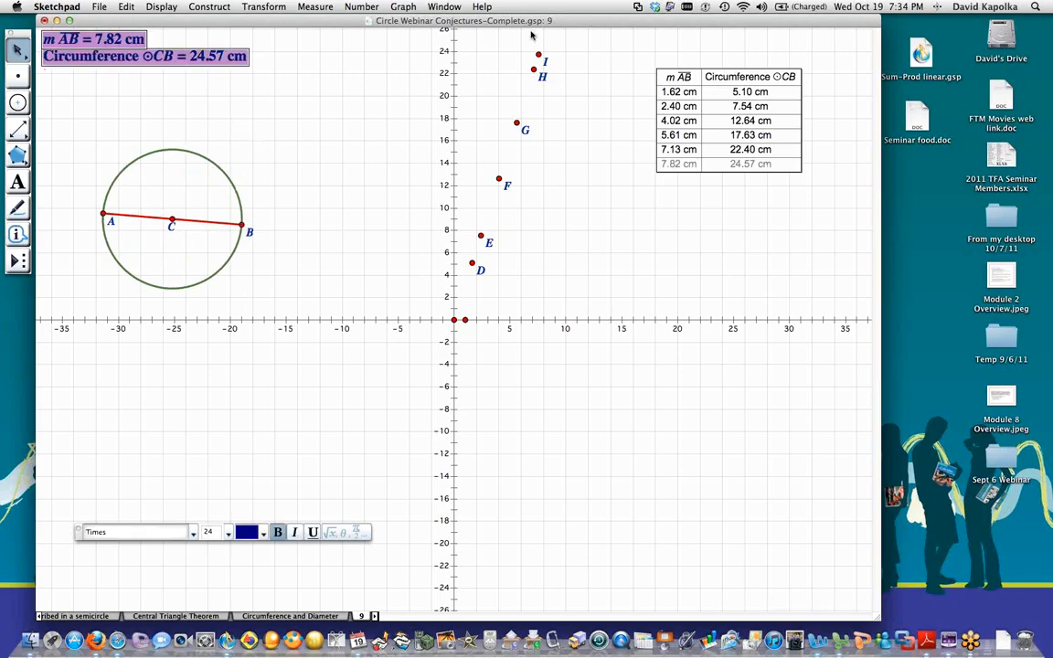
pyautogui.click(401, 7)
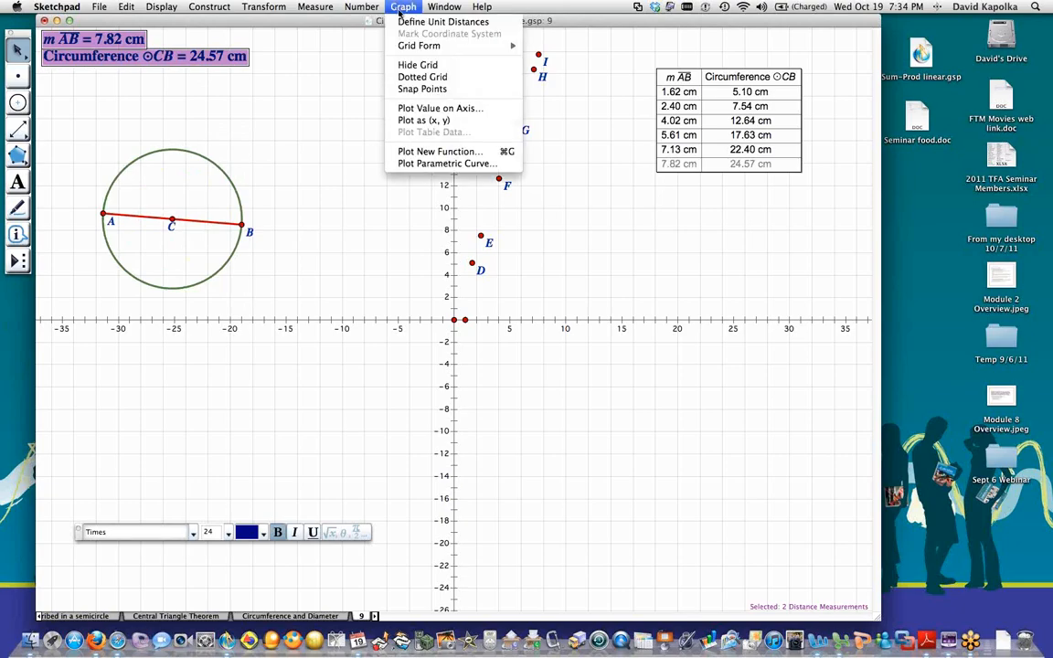
pyautogui.click(435, 122)
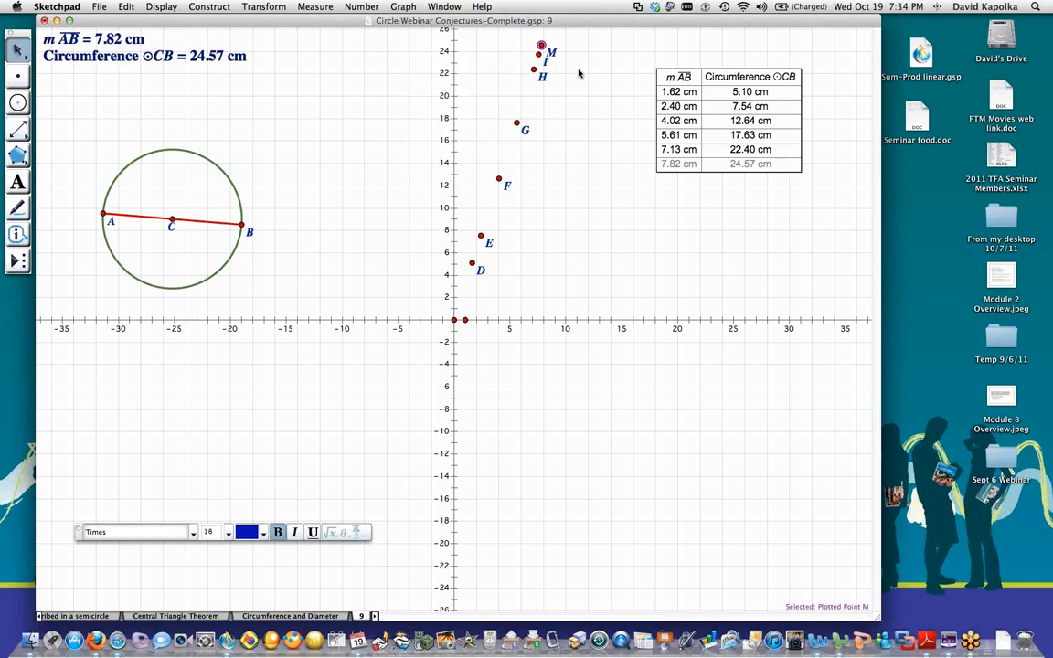
pyautogui.click(546, 56)
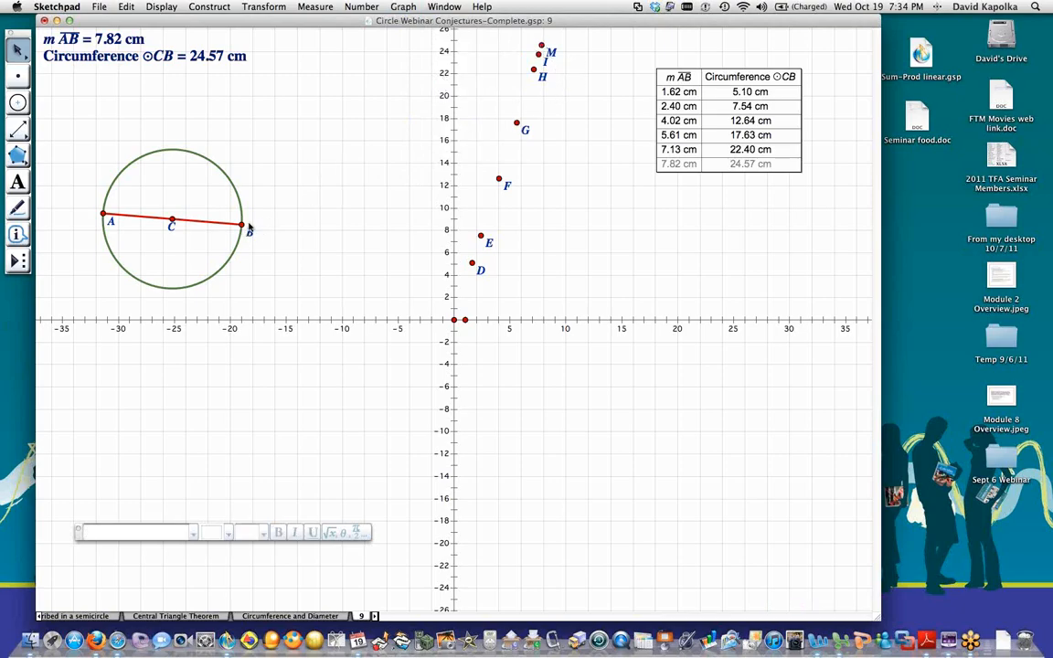
# - Shrink diameter AB to about 5.38 cm and color plotted point M blue
pyautogui.moveTo(244, 225); pyautogui.dragTo(197, 225)
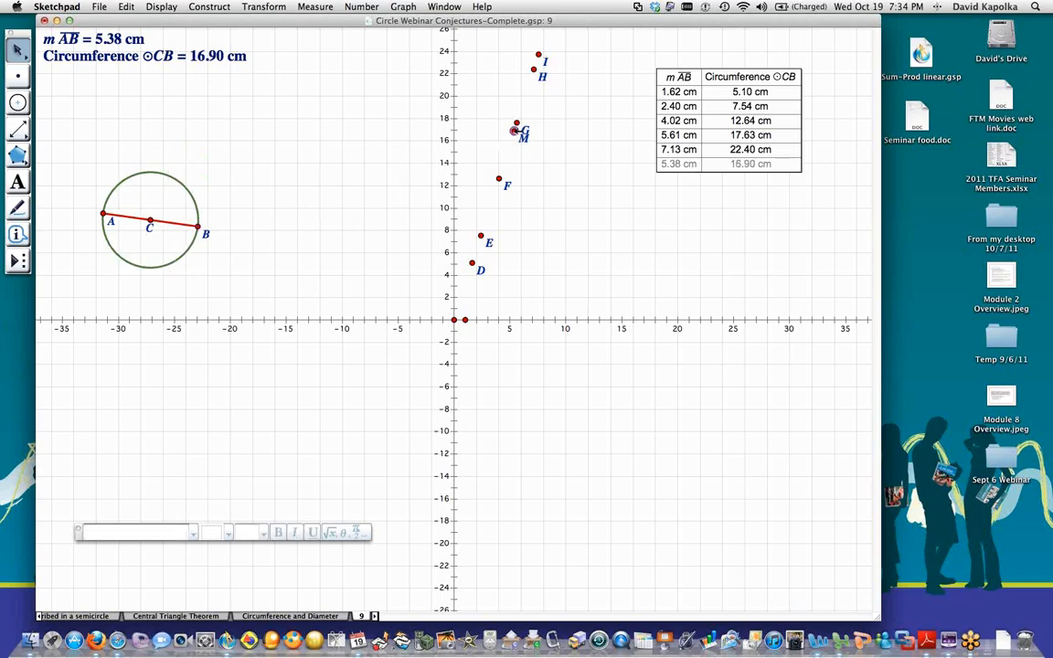
pyautogui.click(514, 131)
pyautogui.click(164, 7)
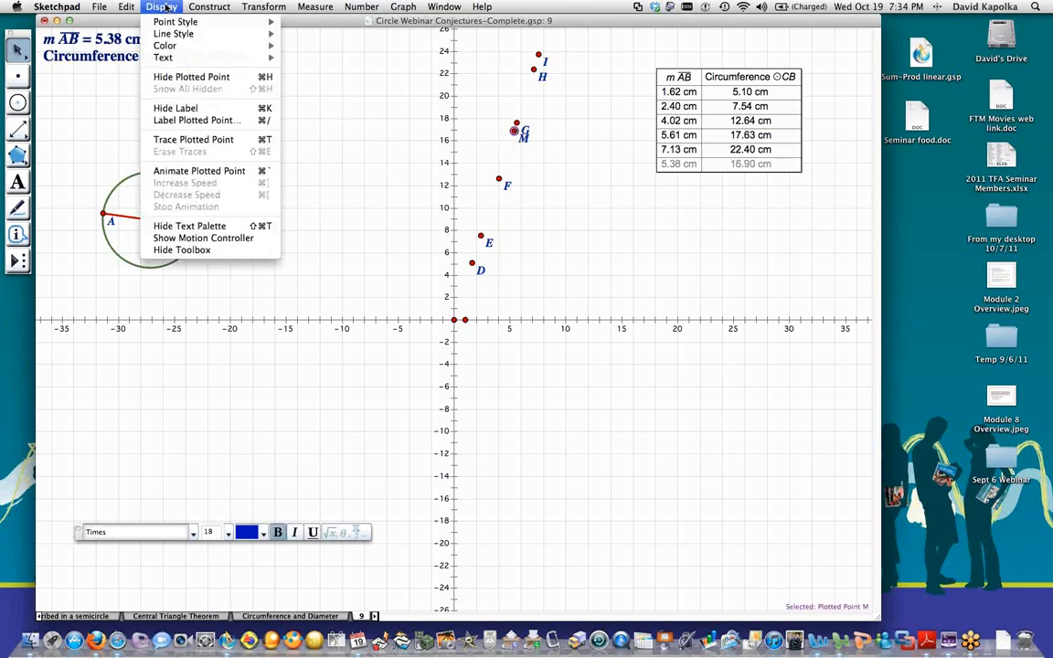
pyautogui.moveTo(170, 26)
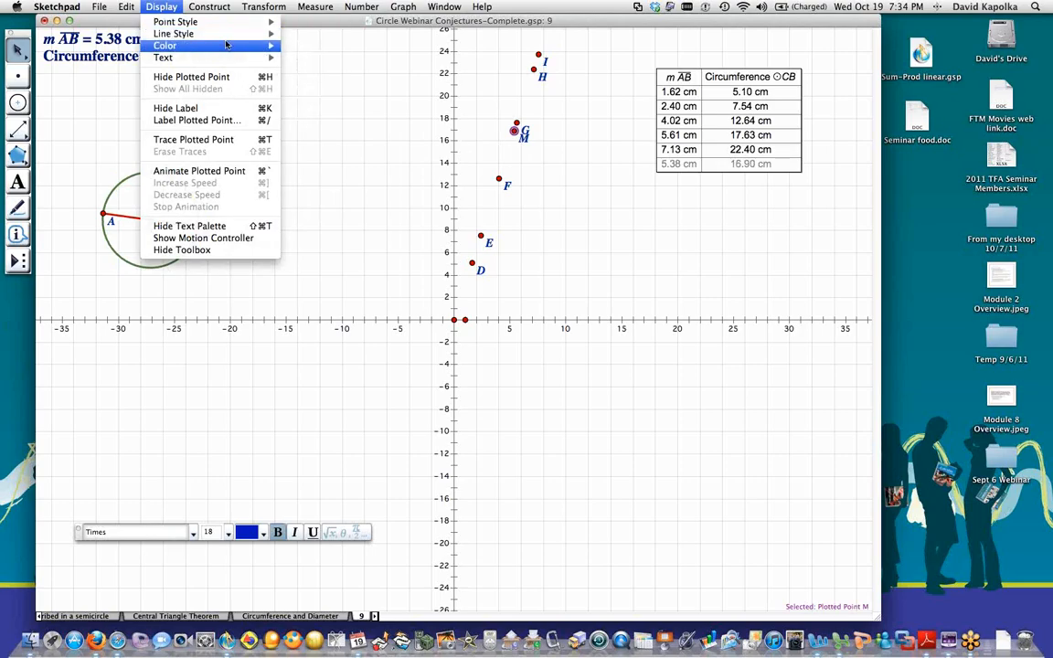
pyautogui.moveTo(227, 45)
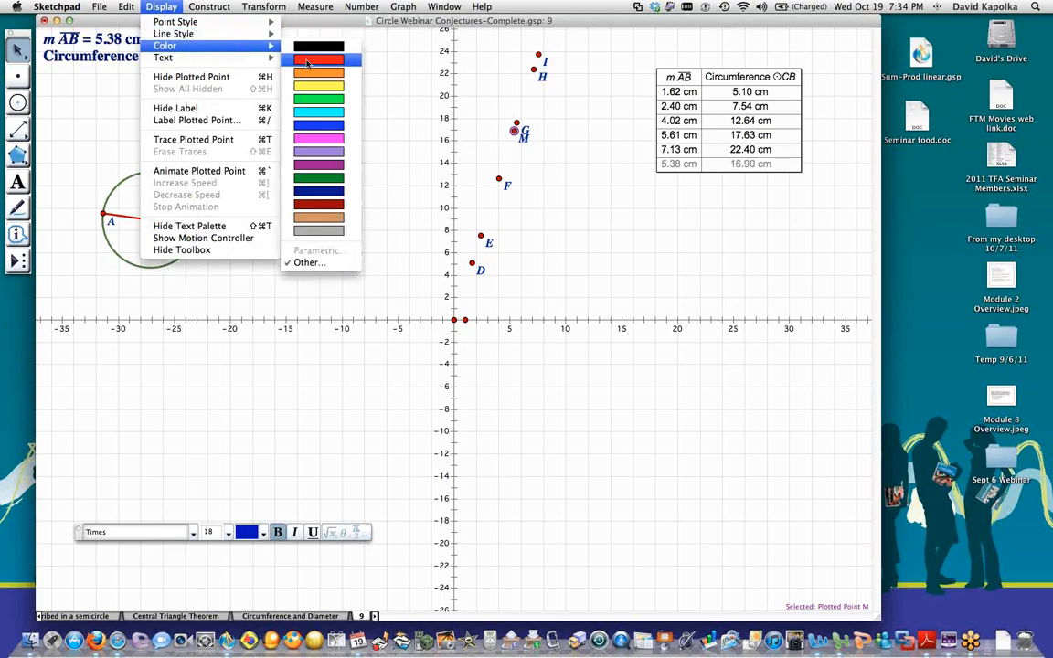
pyautogui.click(319, 128)
pyautogui.click(213, 198)
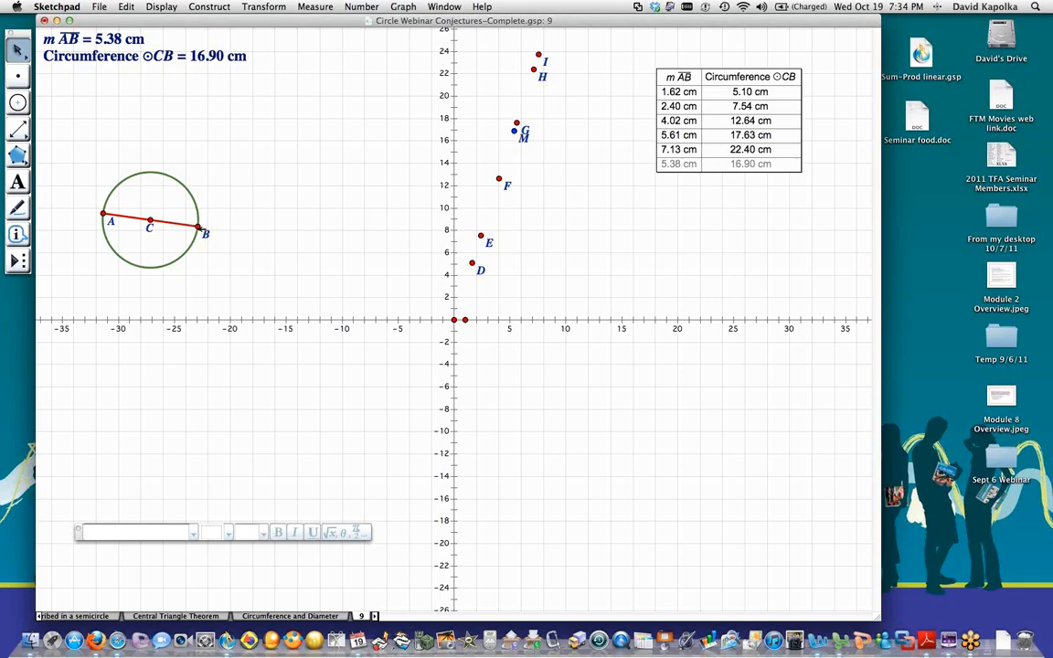
# - Shrink diameter AB to about 4.79 cm and turn on tracing for plotted point M
pyautogui.moveTo(196, 226)
pyautogui.mouseDown()
pyautogui.moveTo(151, 222)
pyautogui.moveTo(224, 217)
pyautogui.moveTo(106, 217)
pyautogui.moveTo(187, 205)
pyautogui.mouseUp()
pyautogui.click(299, 179)
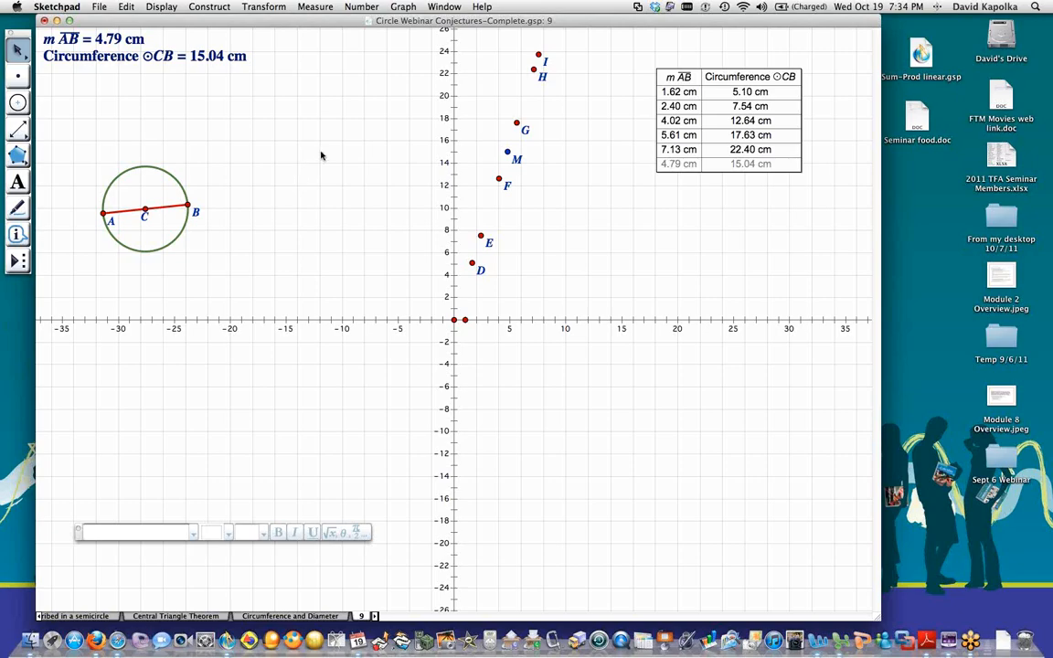
pyautogui.click(508, 152)
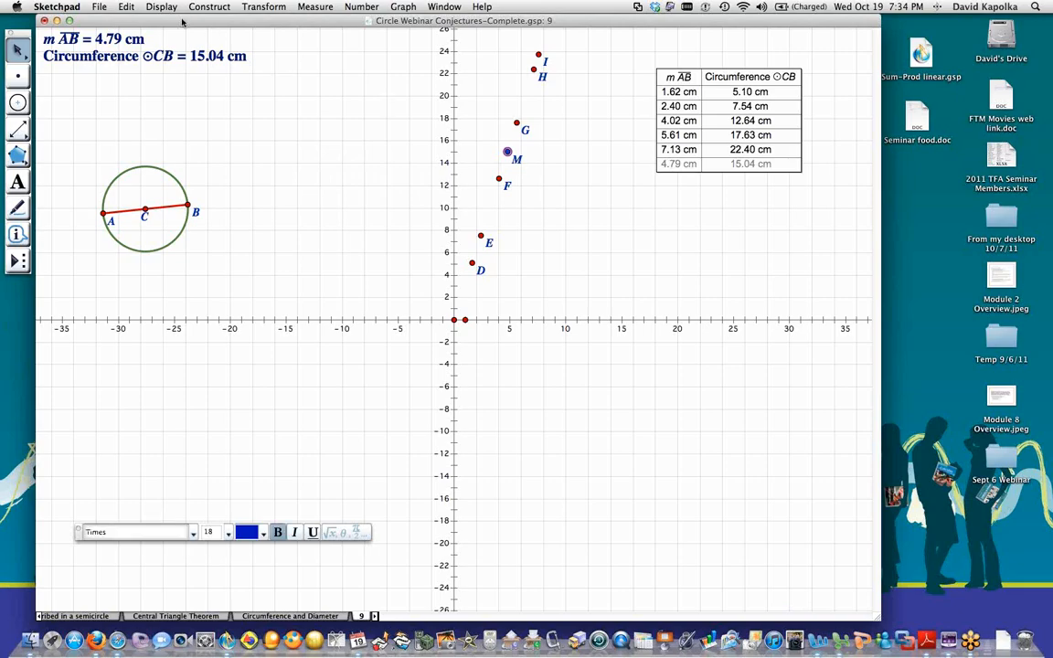
pyautogui.click(126, 8)
pyautogui.moveTo(148, 9)
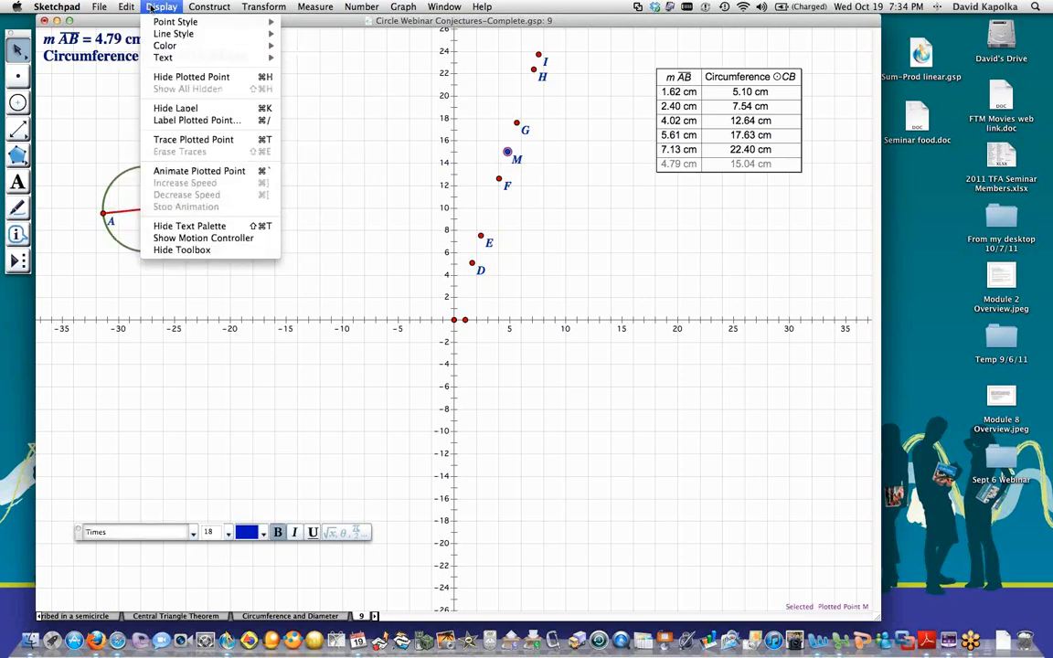
pyautogui.click(185, 140)
pyautogui.click(169, 41)
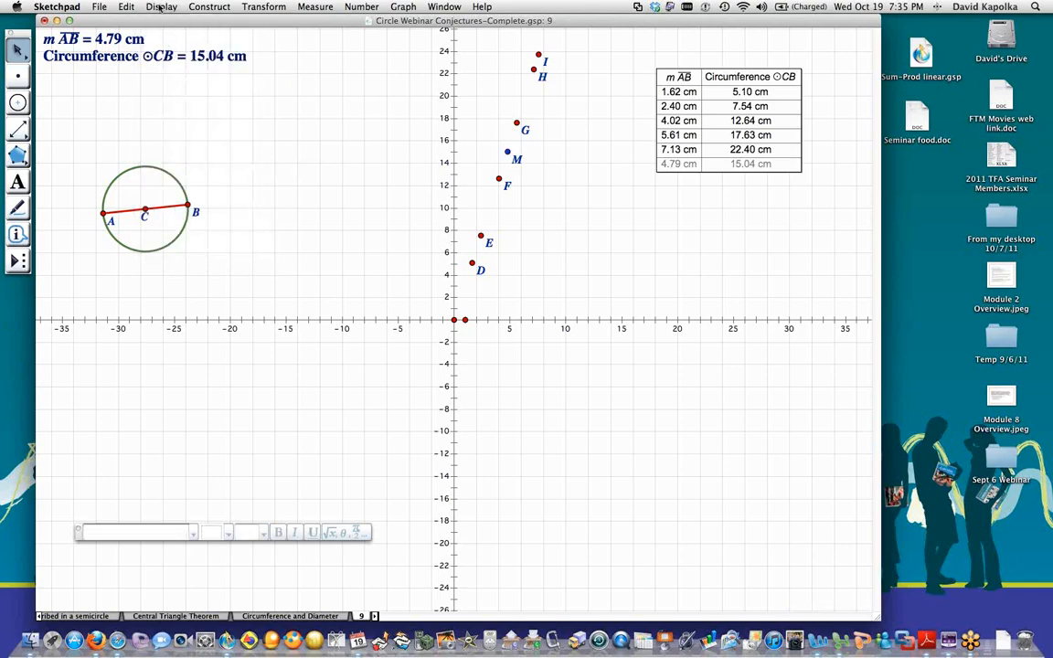
pyautogui.click(160, 8)
pyautogui.click(160, 7)
pyautogui.click(508, 153)
pyautogui.click(161, 7)
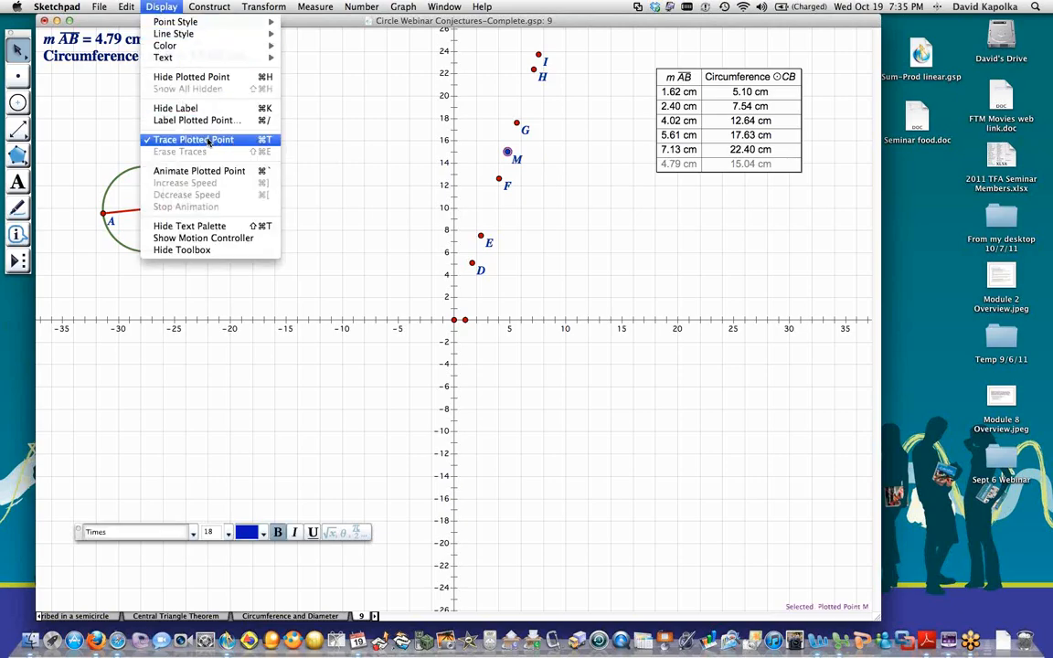
pyautogui.click(312, 154)
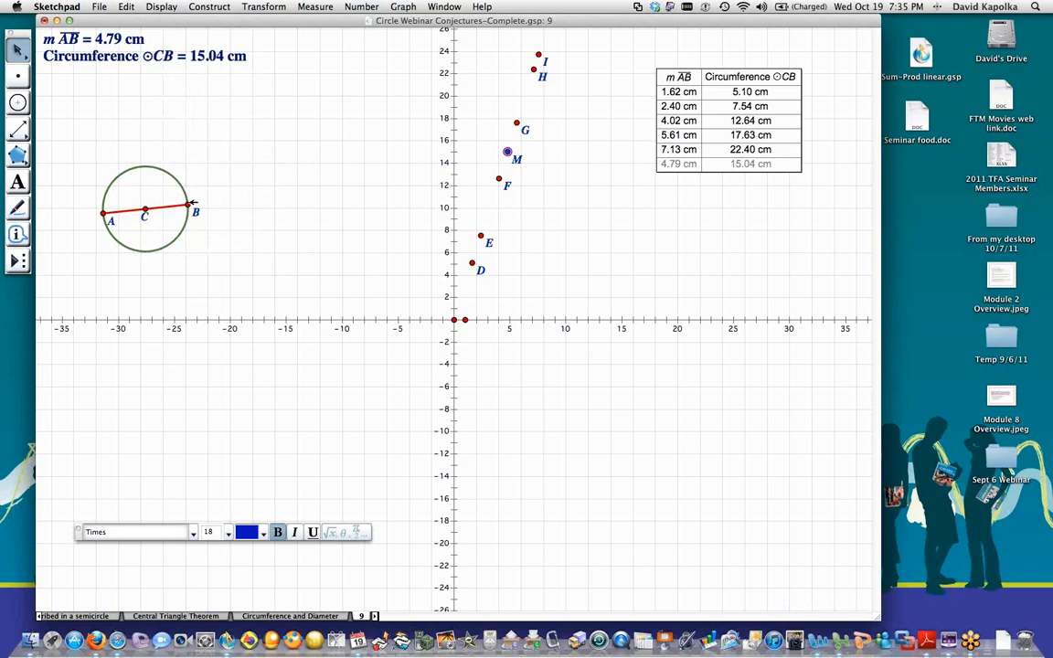
# - Resize the circle to trace point M's path, leaving AB at about 3.39 cm, and erase the traces
pyautogui.moveTo(191, 203)
pyautogui.mouseDown()
pyautogui.moveTo(255, 204)
pyautogui.moveTo(110, 212)
pyautogui.moveTo(244, 211)
pyautogui.moveTo(172, 213)
pyautogui.mouseUp()
pyautogui.click(402, 223)
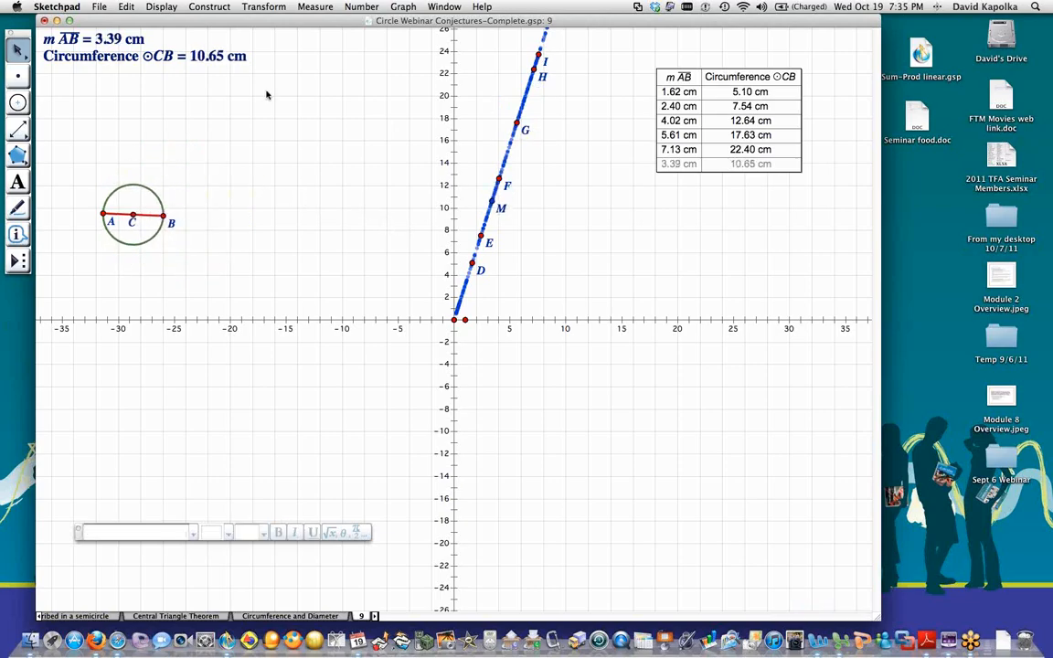
pyautogui.click(151, 7)
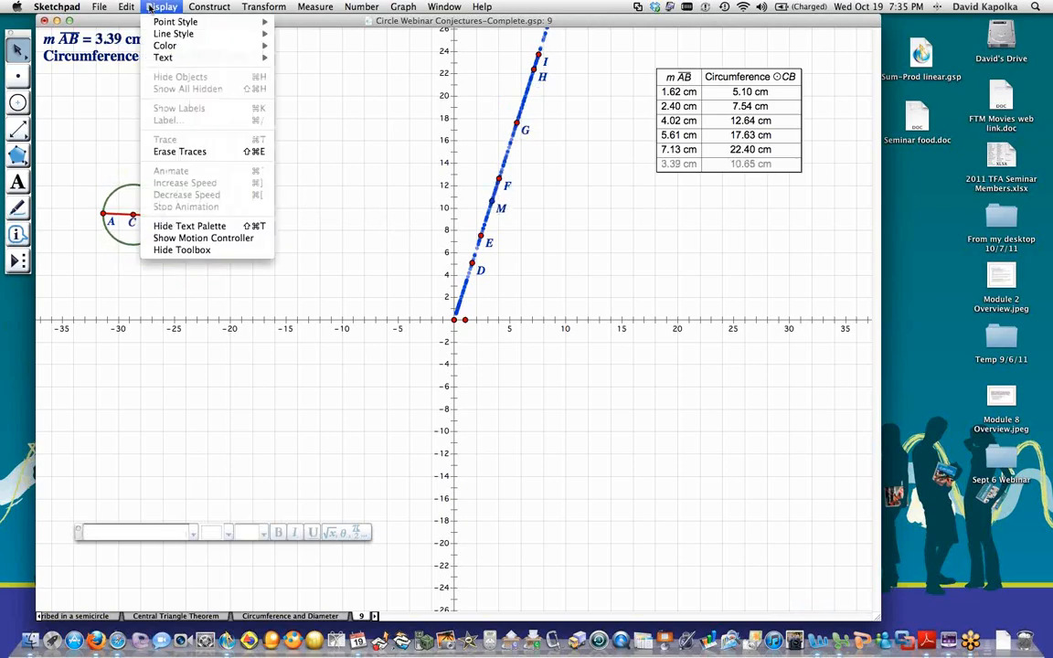
pyautogui.click(163, 151)
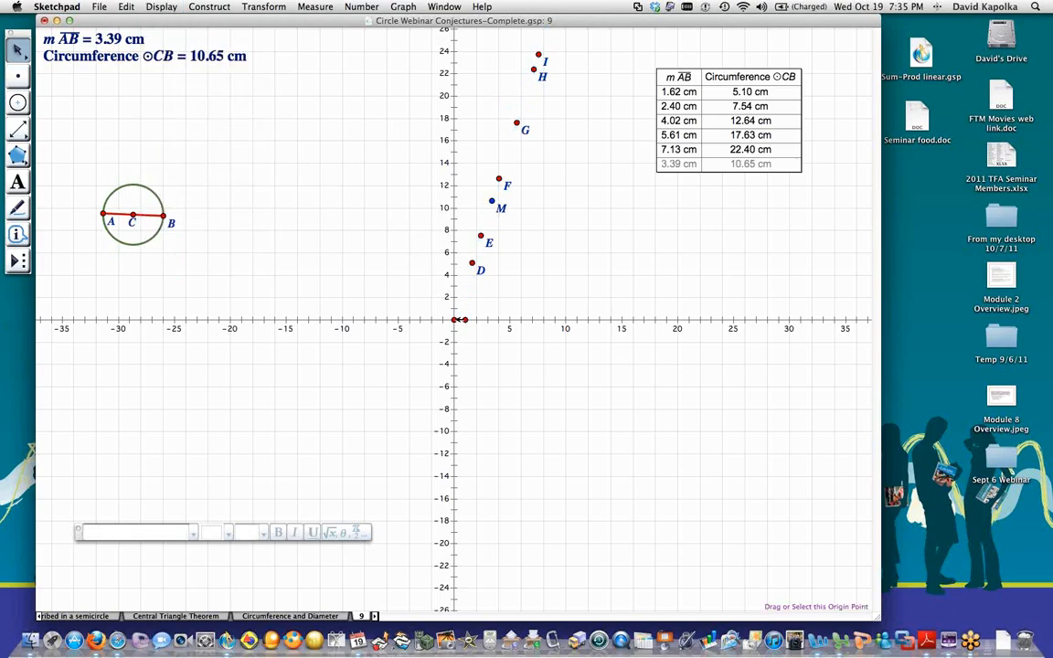
# - Construct a ray from the origin through point H, and vary the circle's size, leaving AB at about 3.72 cm
pyautogui.click(455, 319)
pyautogui.click(534, 69)
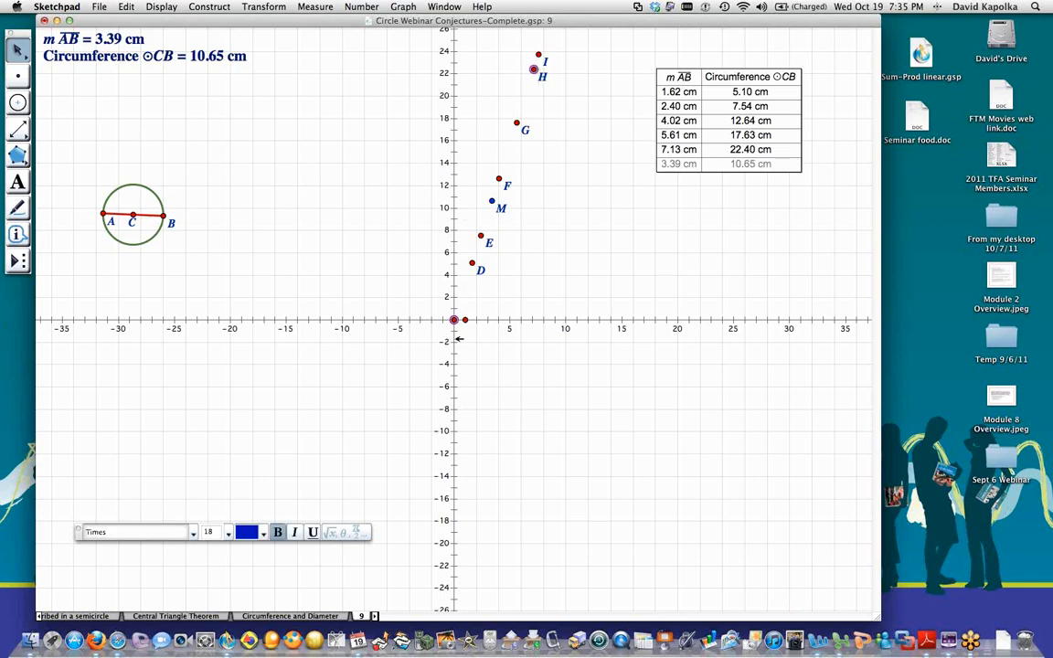
pyautogui.click(203, 8)
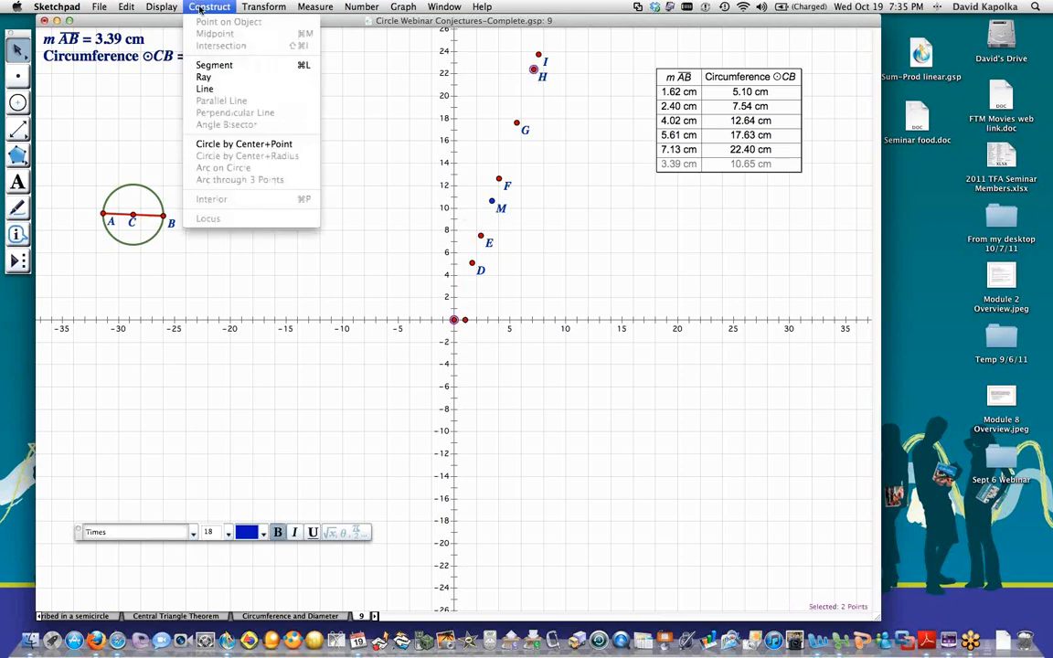
pyautogui.click(204, 78)
pyautogui.click(177, 188)
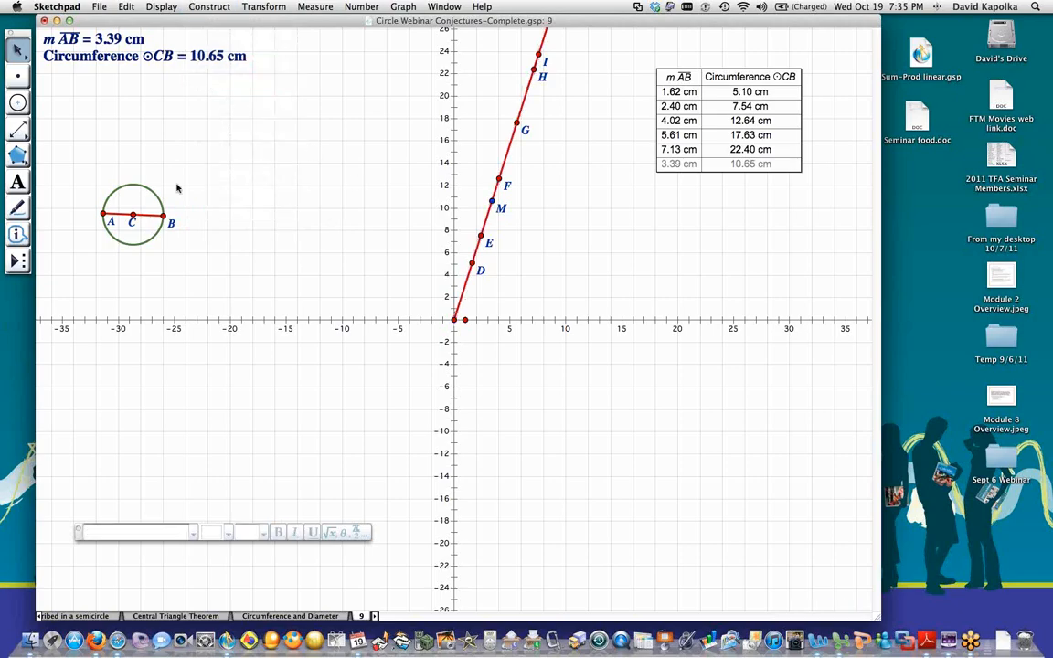
pyautogui.moveTo(165, 216)
pyautogui.mouseDown()
pyautogui.moveTo(139, 216)
pyautogui.moveTo(227, 215)
pyautogui.moveTo(169, 218)
pyautogui.mouseUp()
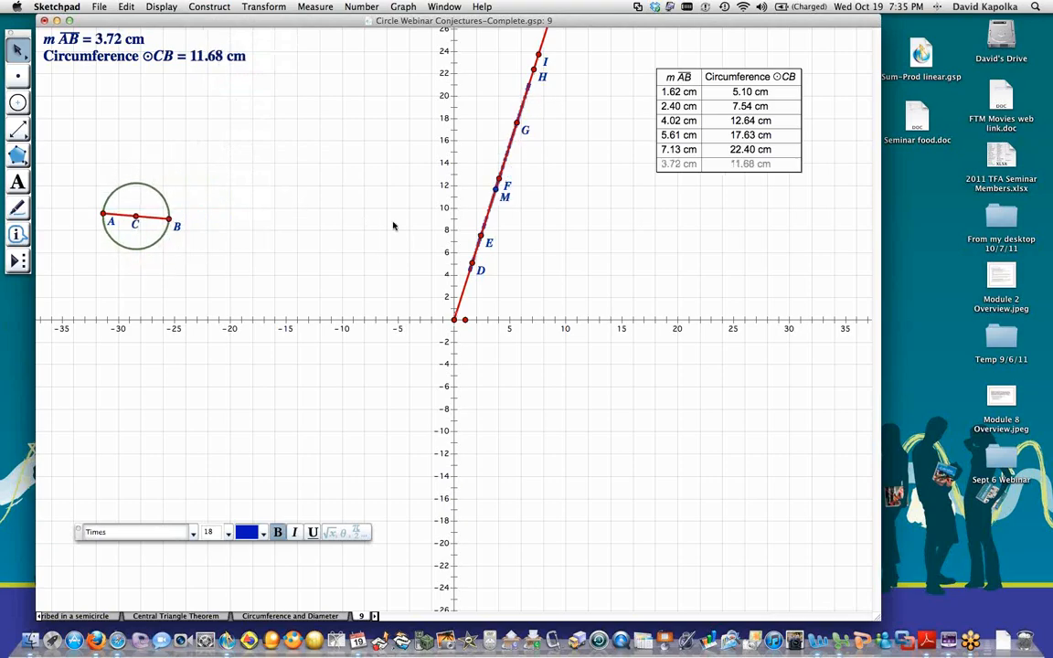
# - Measure the slope of the ray from the origin through H and place the measurement between the circle and the graph
pyautogui.click(425, 220)
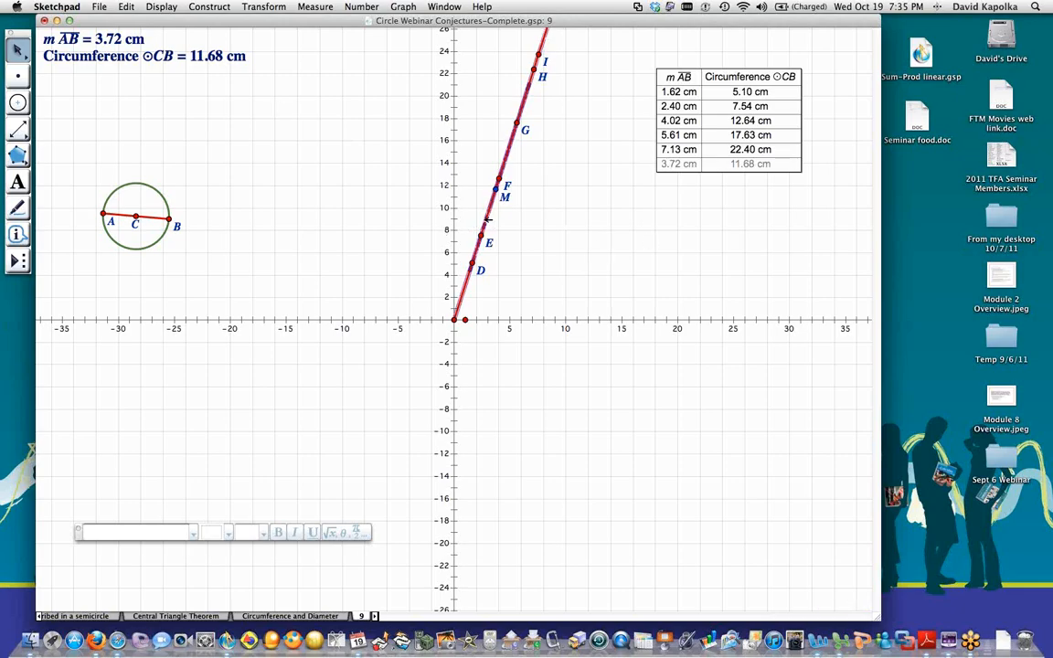
pyautogui.click(309, 7)
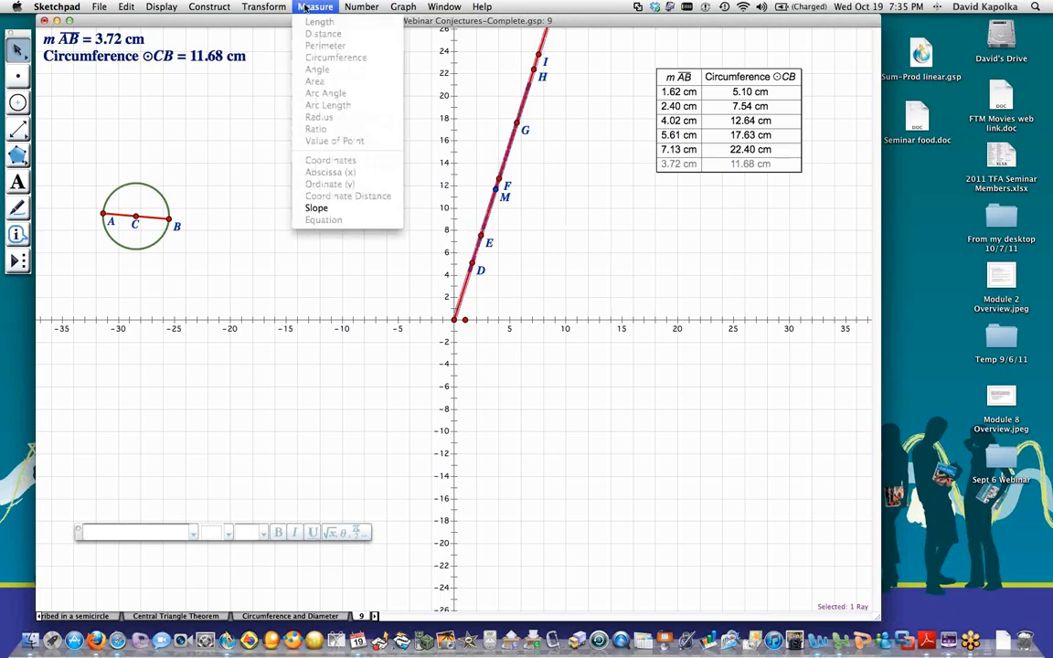
pyautogui.click(321, 209)
pyautogui.moveTo(729, 174); pyautogui.dragTo(321, 145)
pyautogui.click(300, 218)
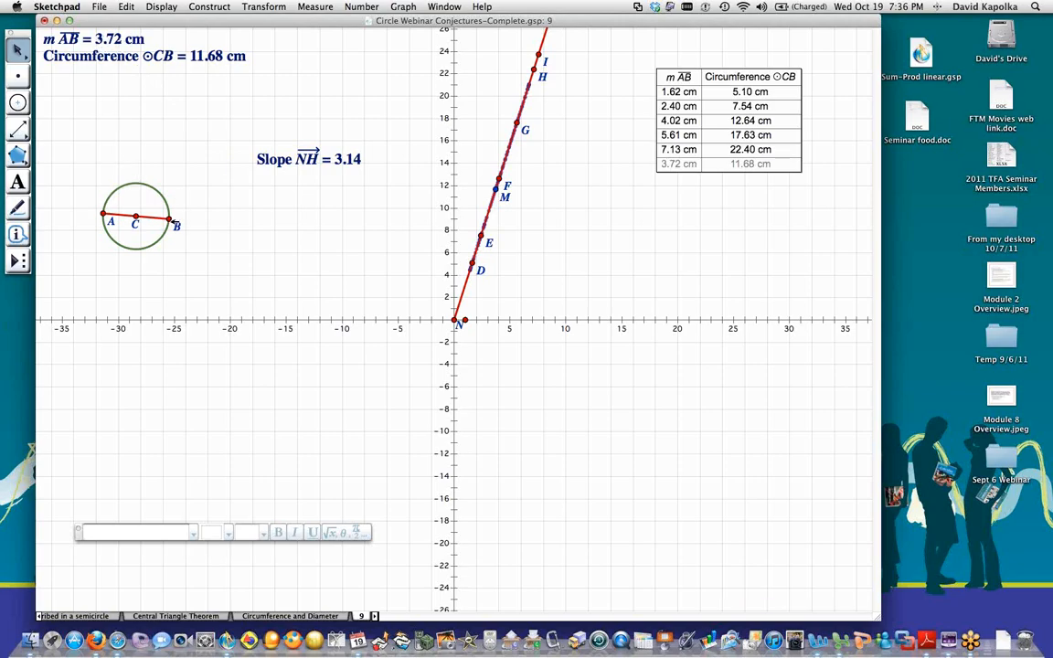
# - Resize the circle to diameters AB of about 6.00, 4.09, 1.56, 2.47, 5.34 and 3.00 cm to move point M along the ray
pyautogui.moveTo(171, 222); pyautogui.dragTo(209, 214)
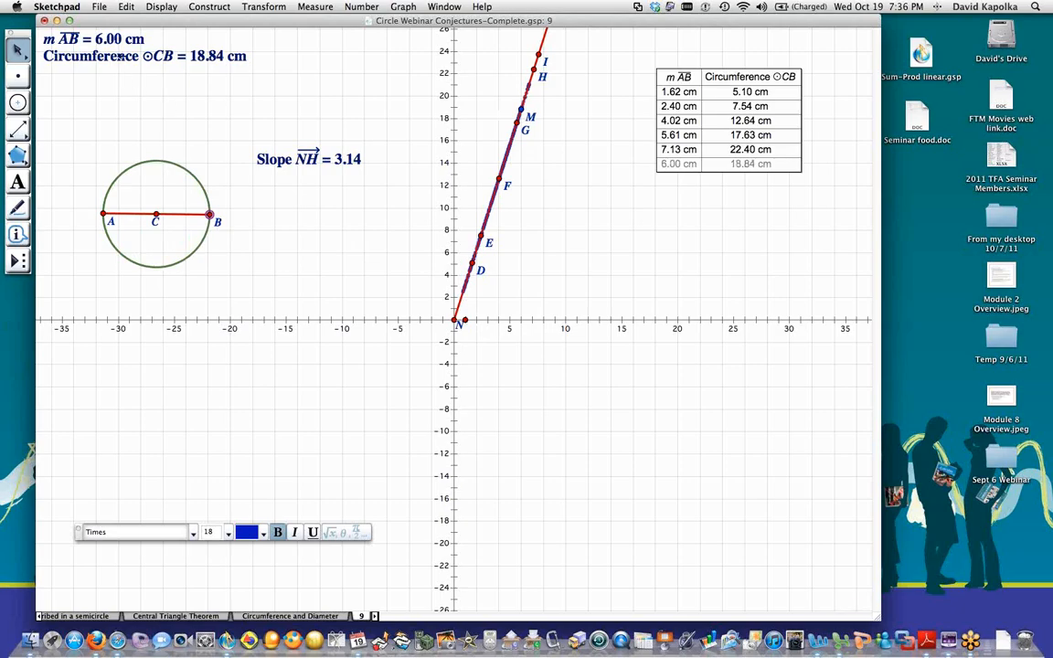
pyautogui.moveTo(209, 215); pyautogui.dragTo(176, 214)
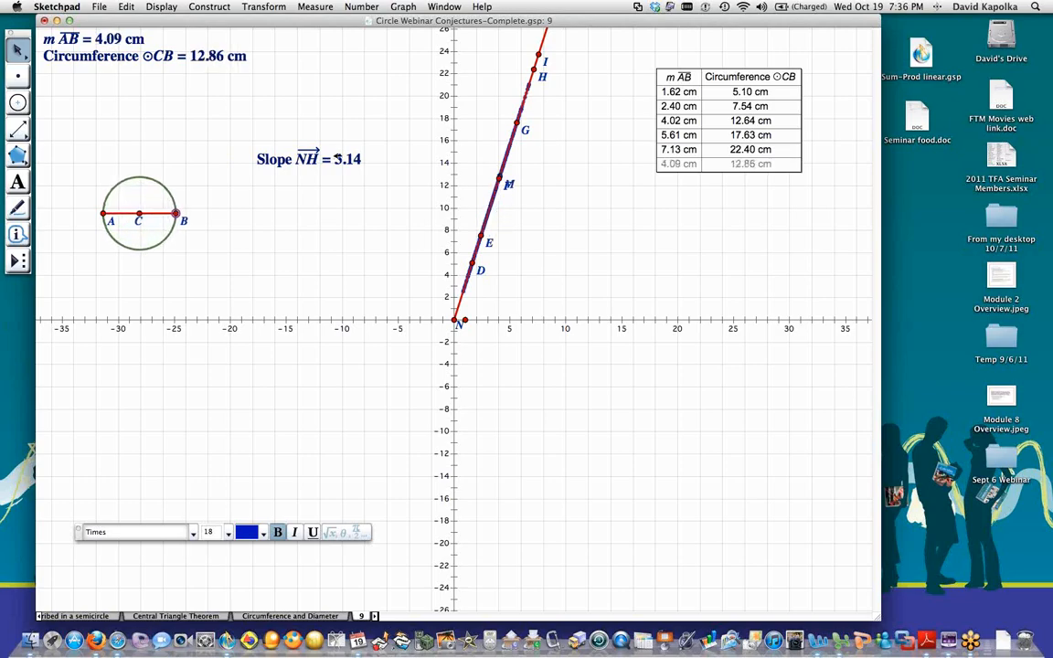
pyautogui.click(362, 202)
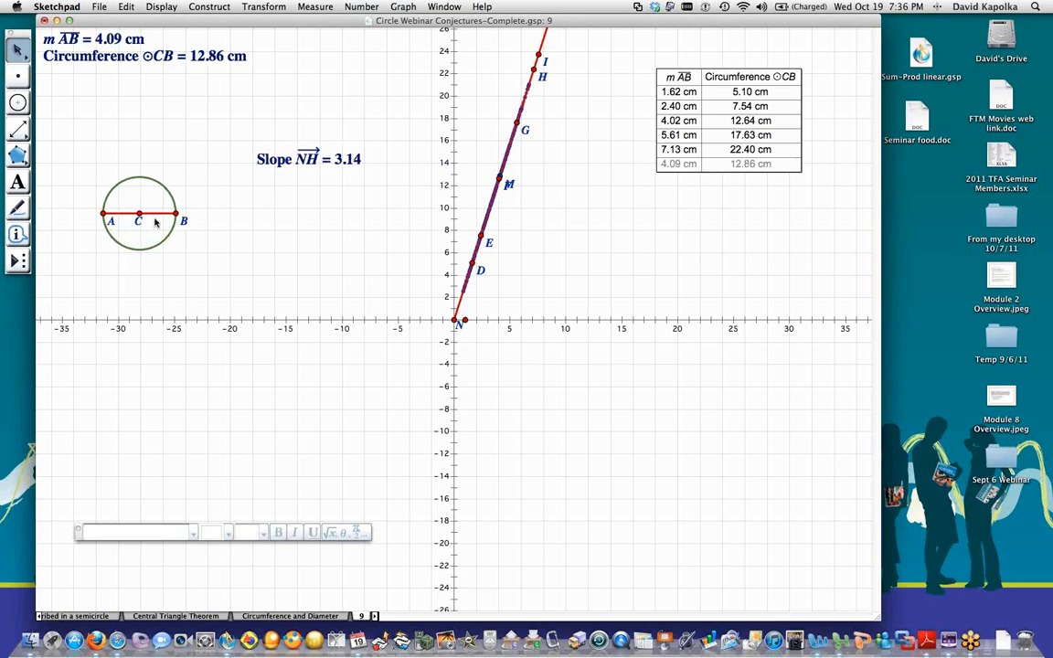
pyautogui.moveTo(176, 214); pyautogui.dragTo(131, 216)
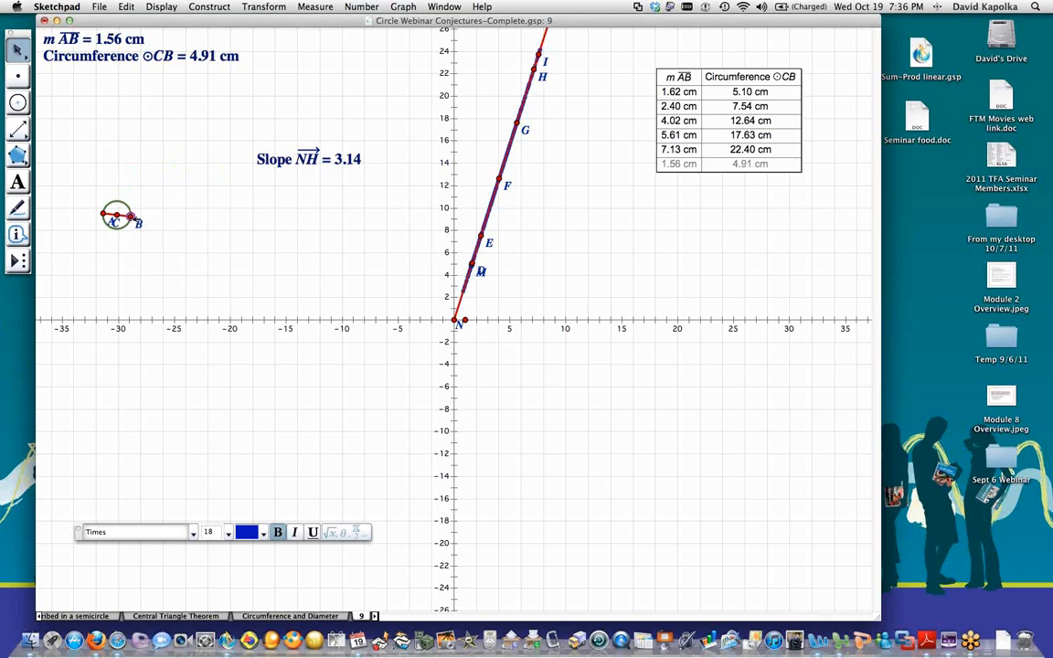
pyautogui.moveTo(130, 216)
pyautogui.mouseDown()
pyautogui.moveTo(214, 220)
pyautogui.moveTo(146, 216)
pyautogui.mouseUp()
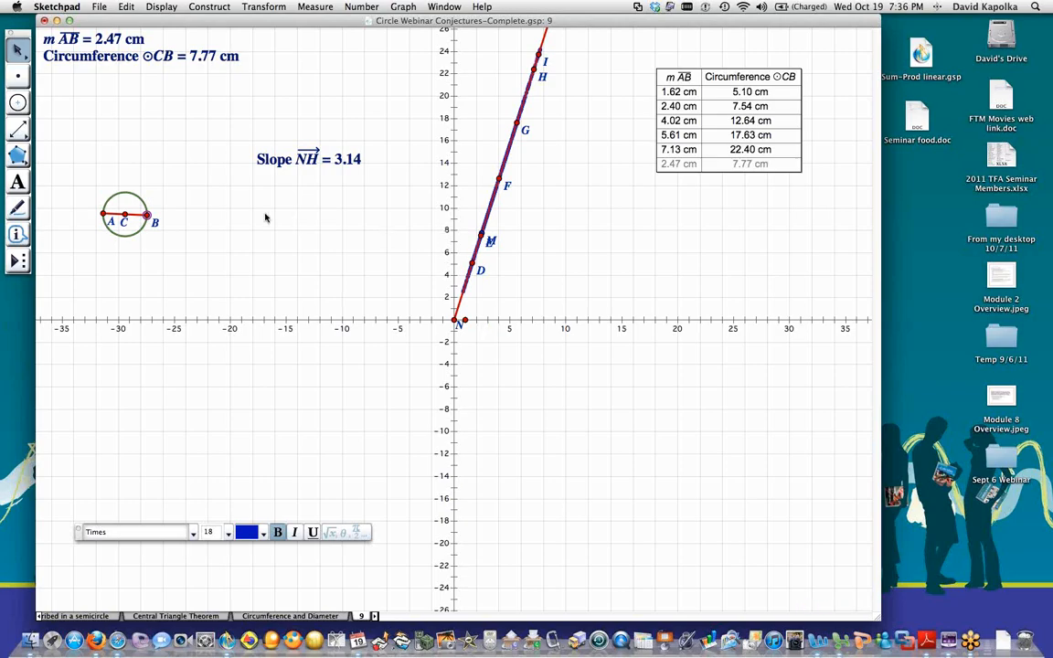
pyautogui.moveTo(165, 216); pyautogui.dragTo(198, 219)
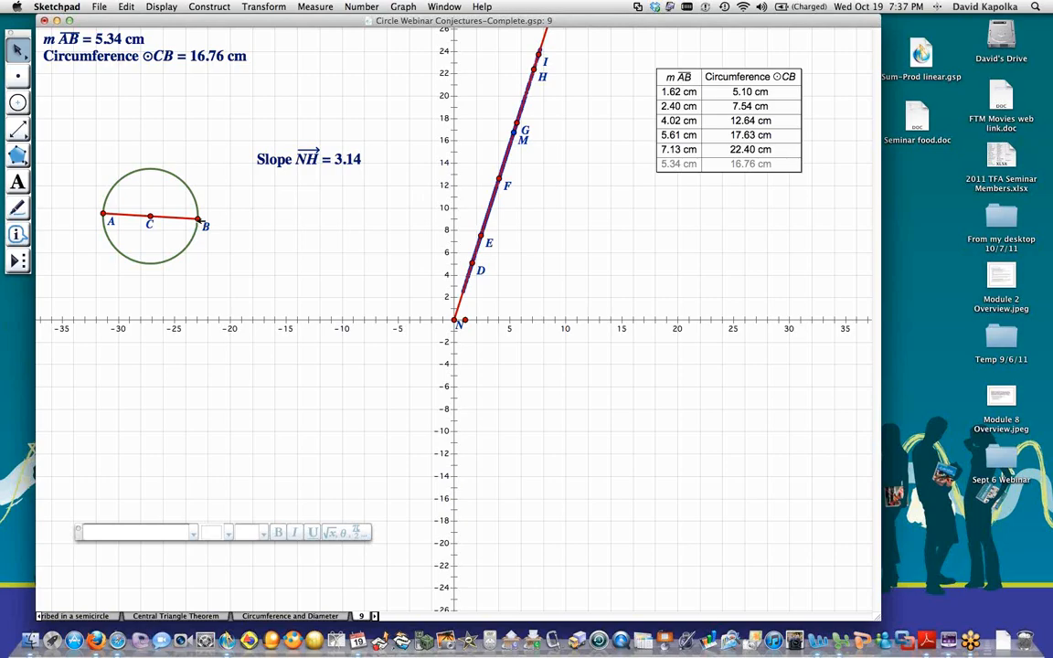
pyautogui.moveTo(197, 219); pyautogui.dragTo(157, 213)
pyautogui.click(647, 240)
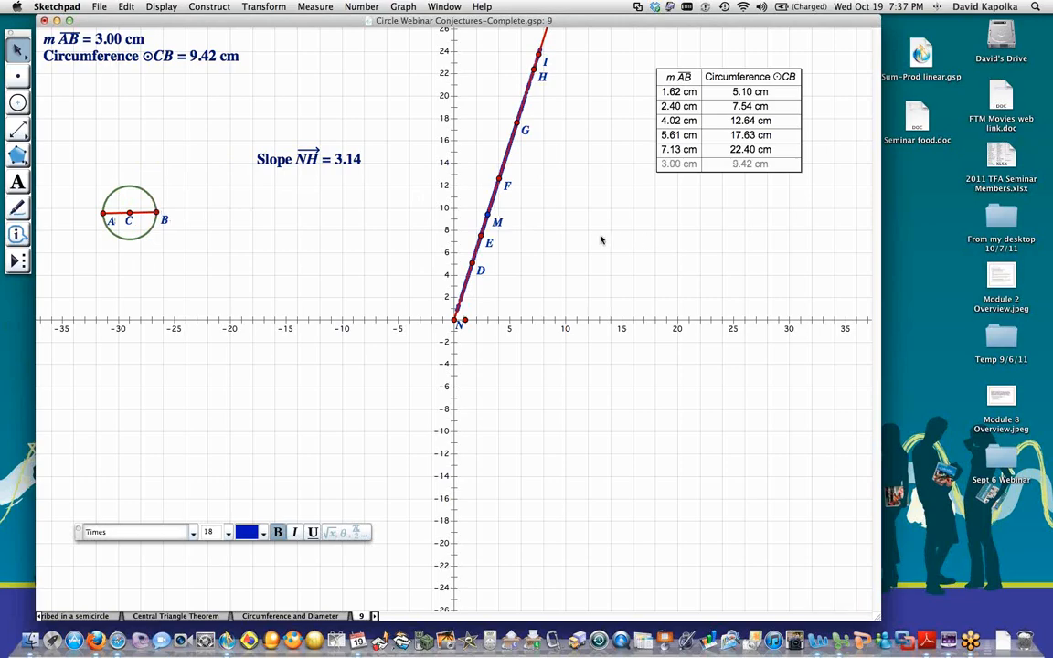
# - Erase the traces and cut the ray from the origin through point H out of the sketch
pyautogui.click(127, 7)
pyautogui.moveTo(157, 7)
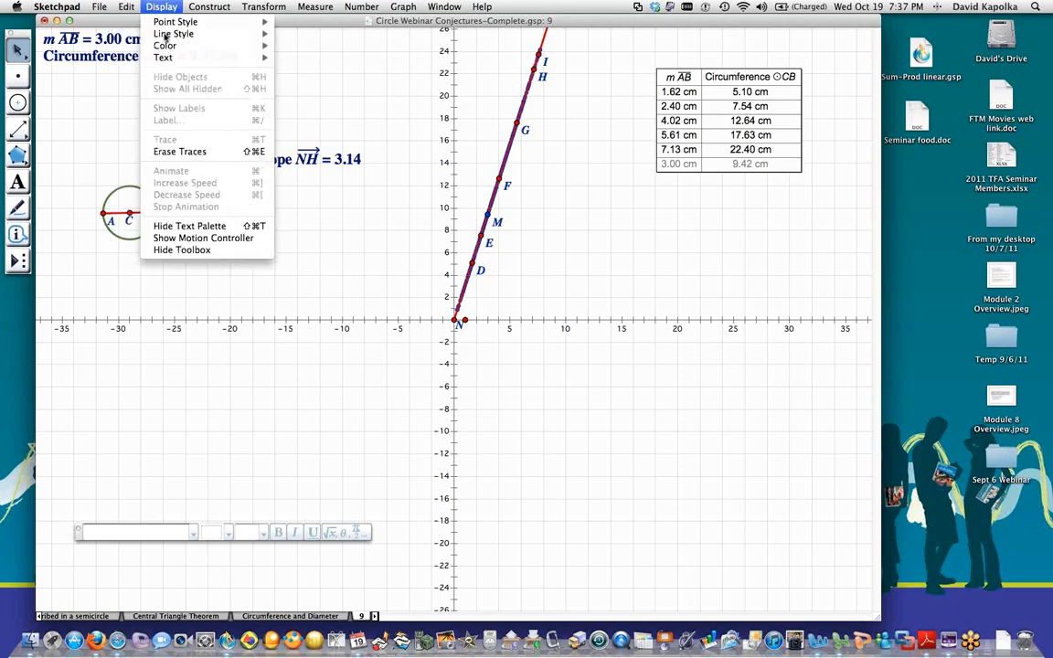
pyautogui.click(178, 152)
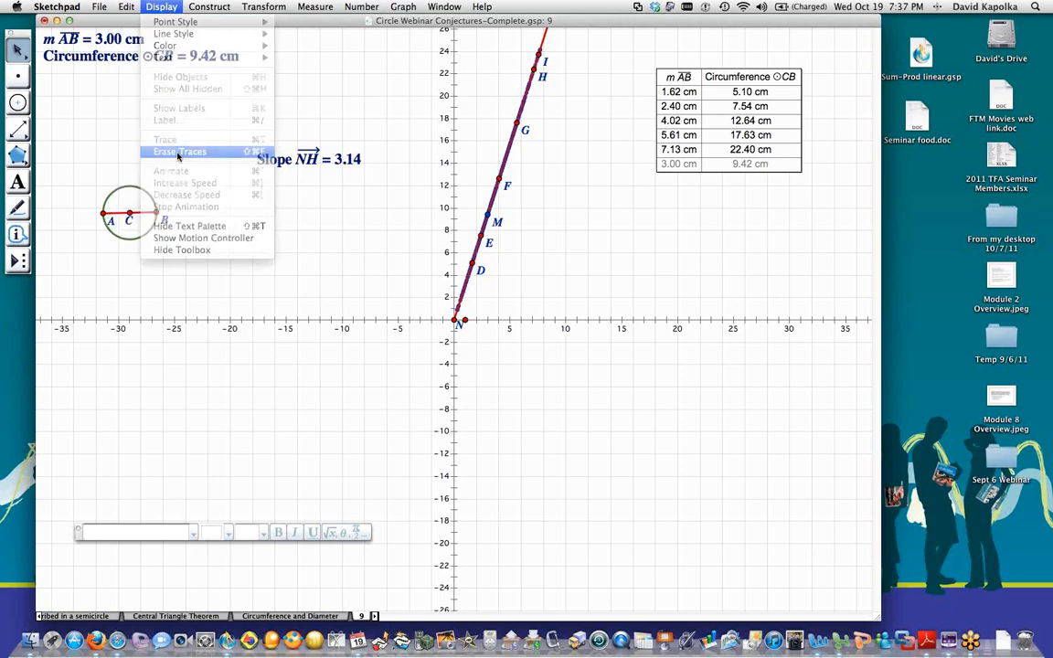
pyautogui.click(507, 156)
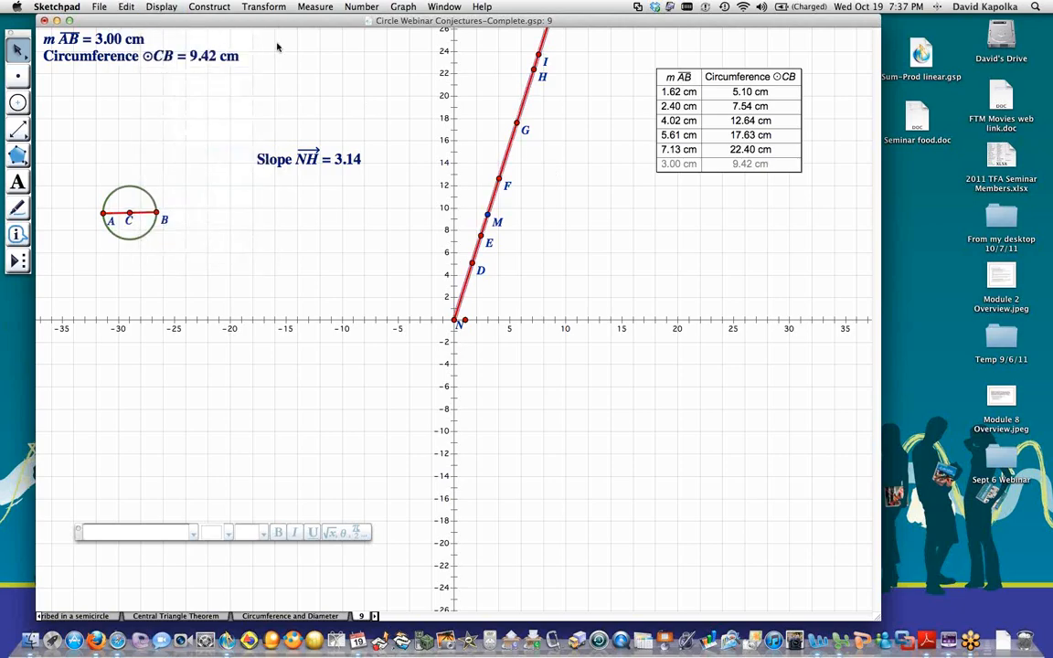
pyautogui.click(126, 7)
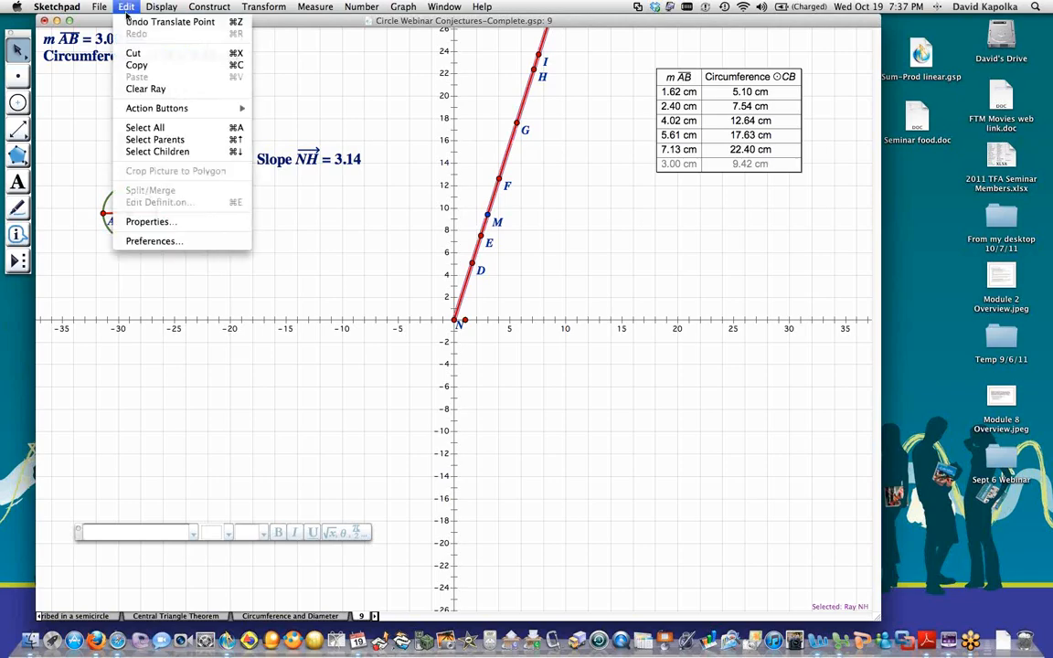
pyautogui.click(147, 57)
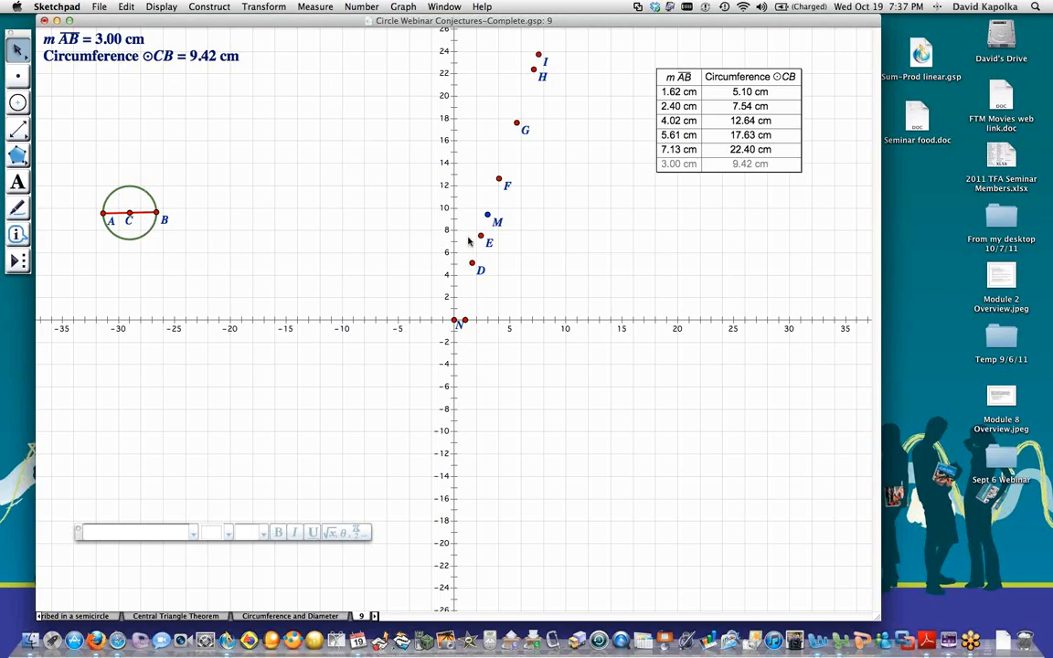
# - Cut plotted point M from the graph and resize the circle to a diameter AB of about 2.61 cm
pyautogui.click(488, 215)
pyautogui.click(120, 7)
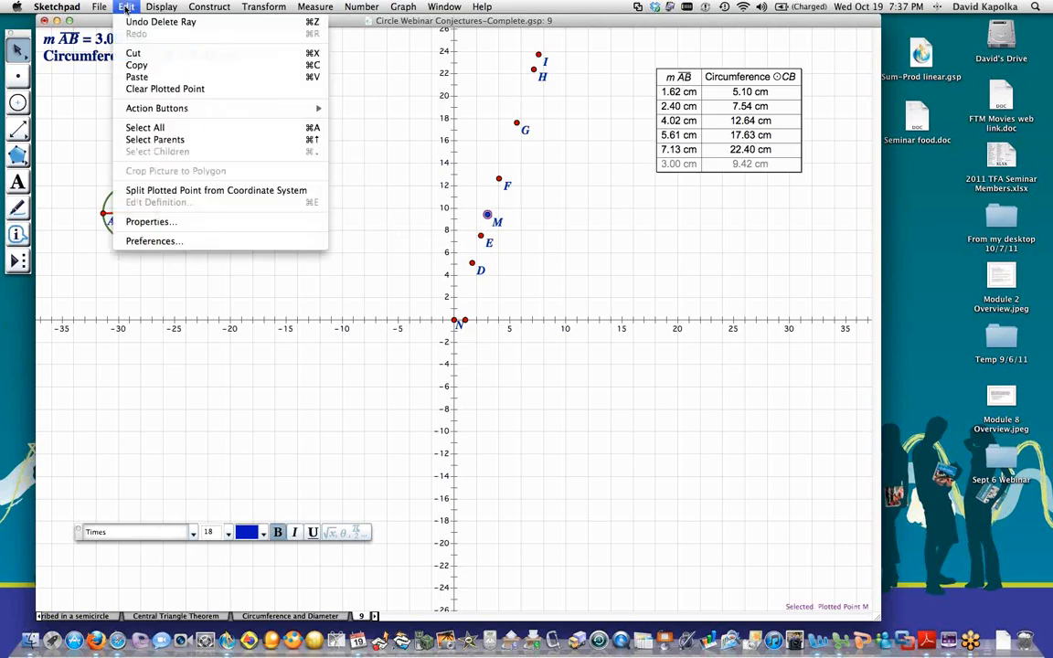
pyautogui.click(135, 55)
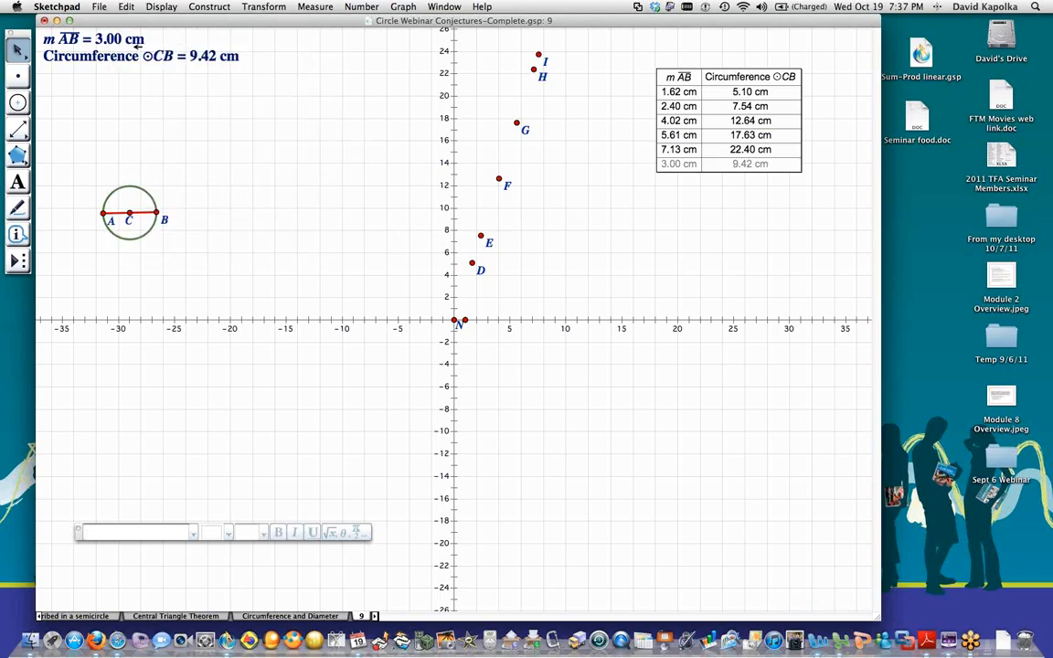
pyautogui.moveTo(159, 214)
pyautogui.mouseDown()
pyautogui.moveTo(210, 218)
pyautogui.moveTo(150, 215)
pyautogui.mouseUp()
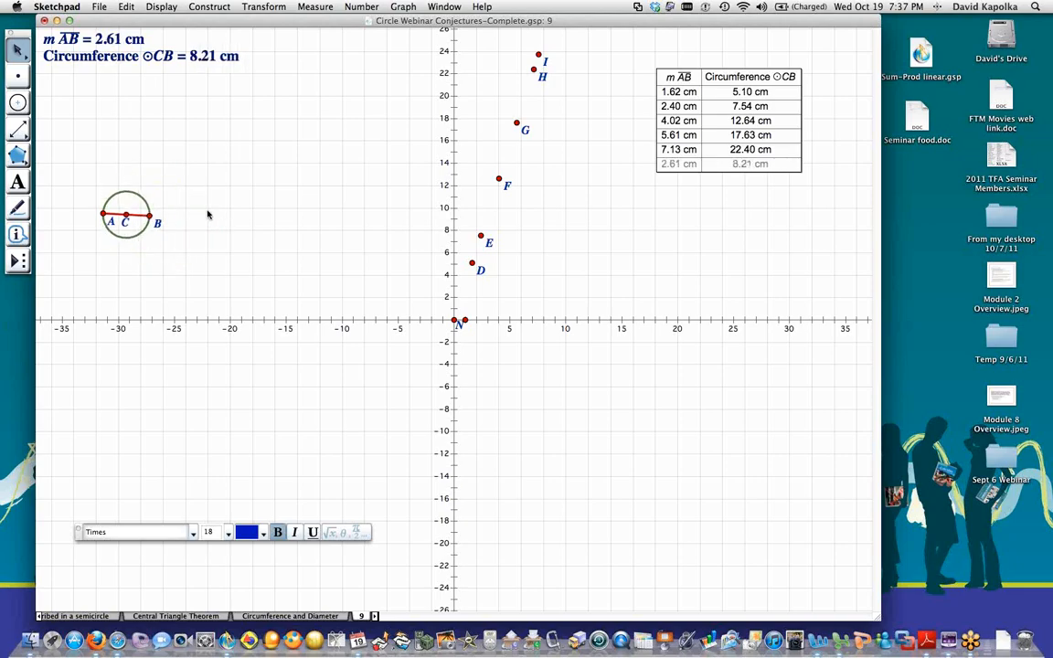
pyautogui.click(209, 215)
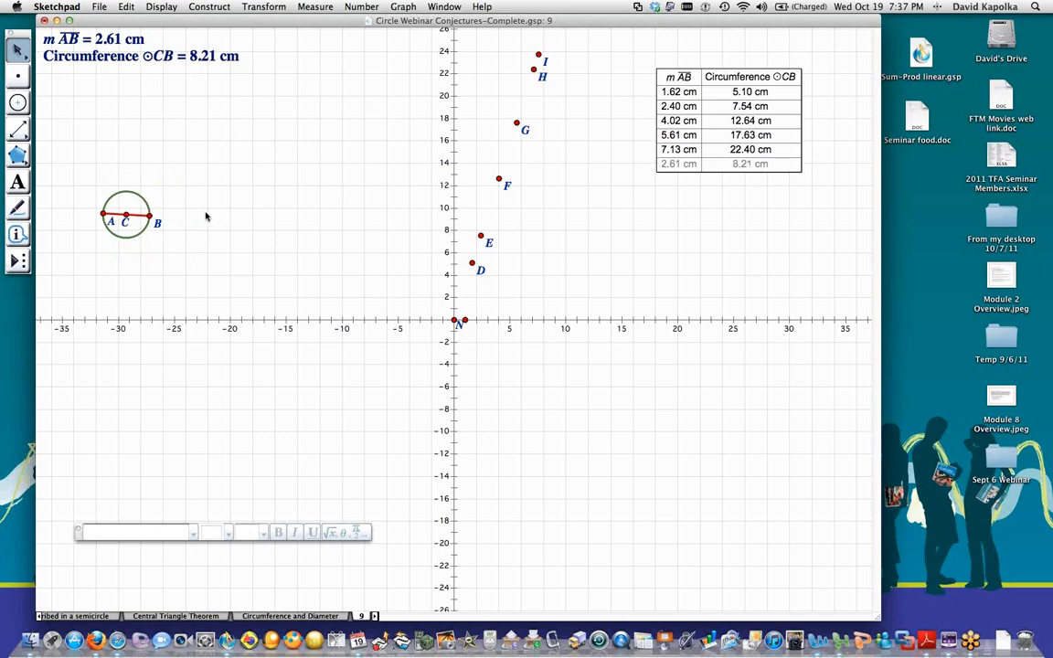
# - Plot the AB length and the circumference as an (x, y) point, and resize the circle to AB of about 3.22 cm
pyautogui.click(114, 40)
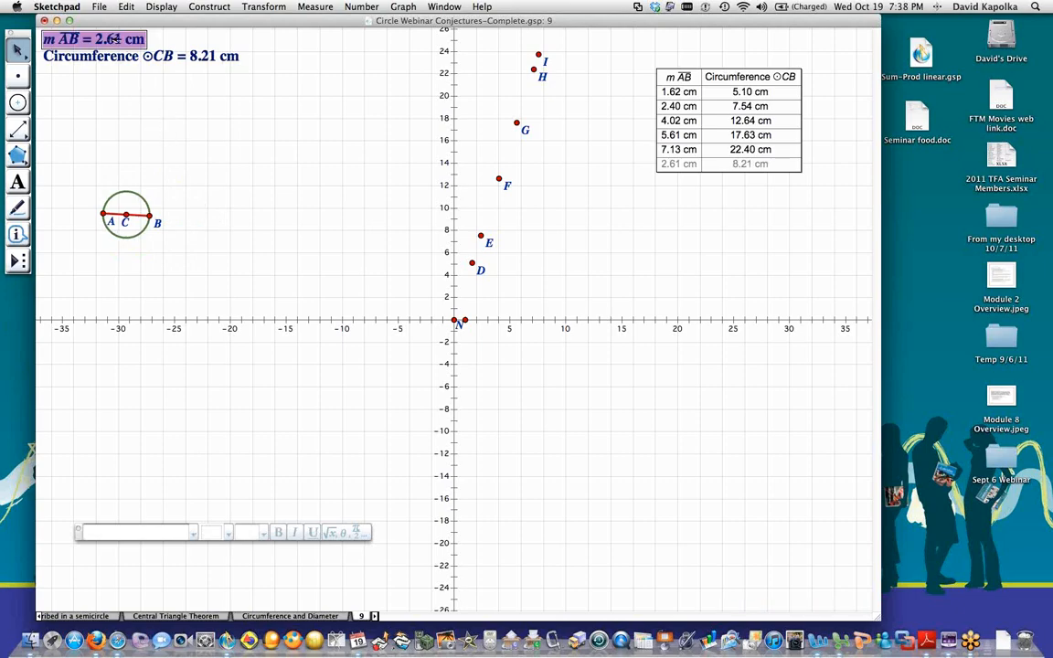
pyautogui.click(144, 54)
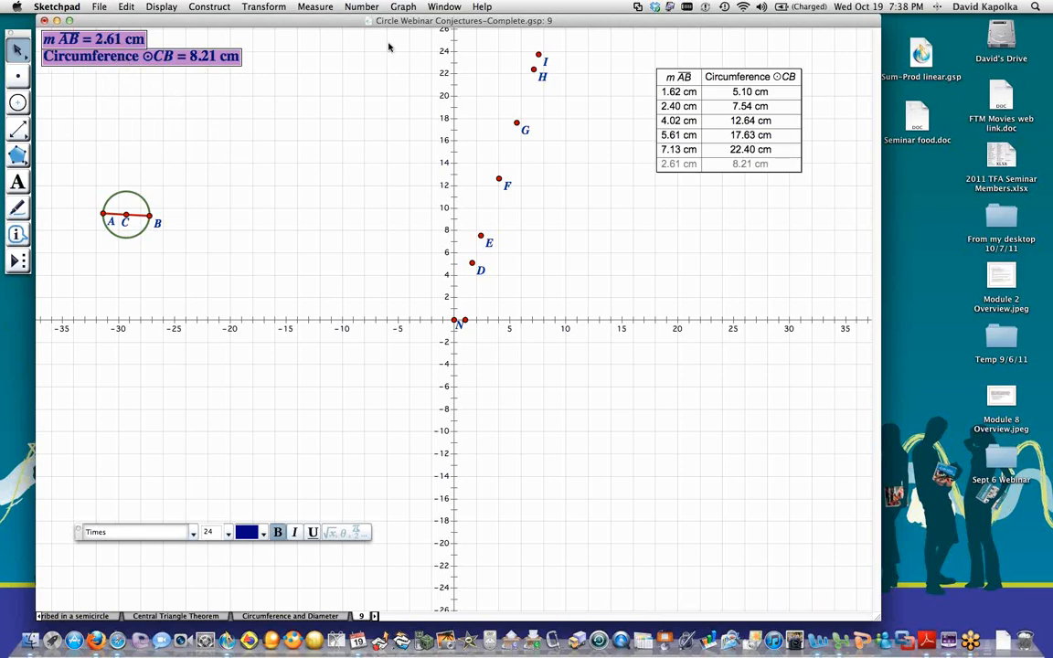
pyautogui.click(394, 8)
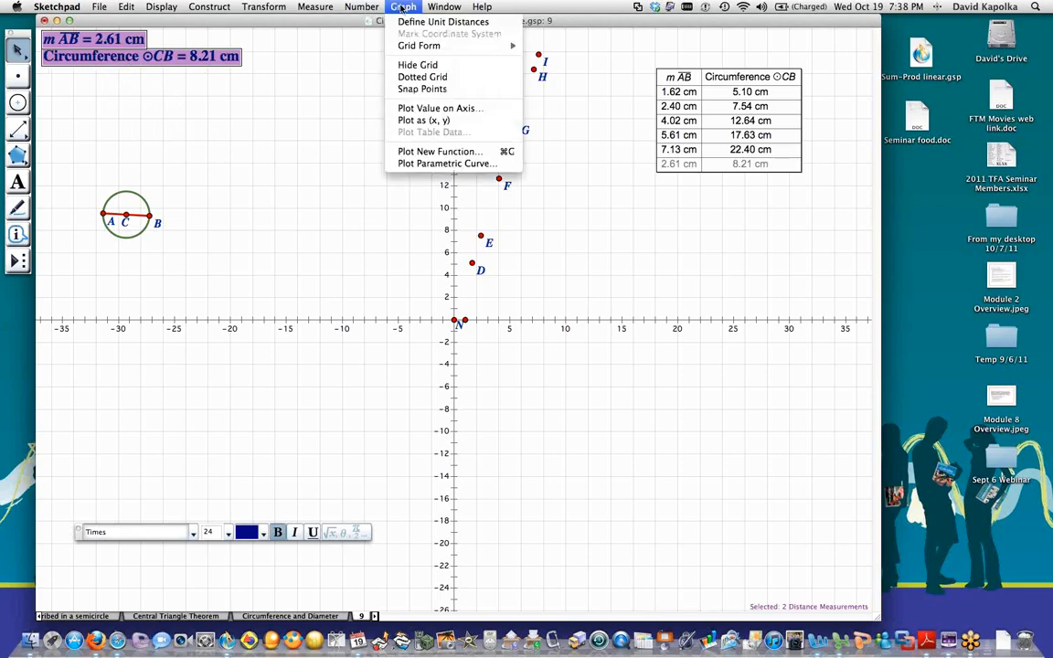
pyautogui.click(429, 121)
pyautogui.click(489, 226)
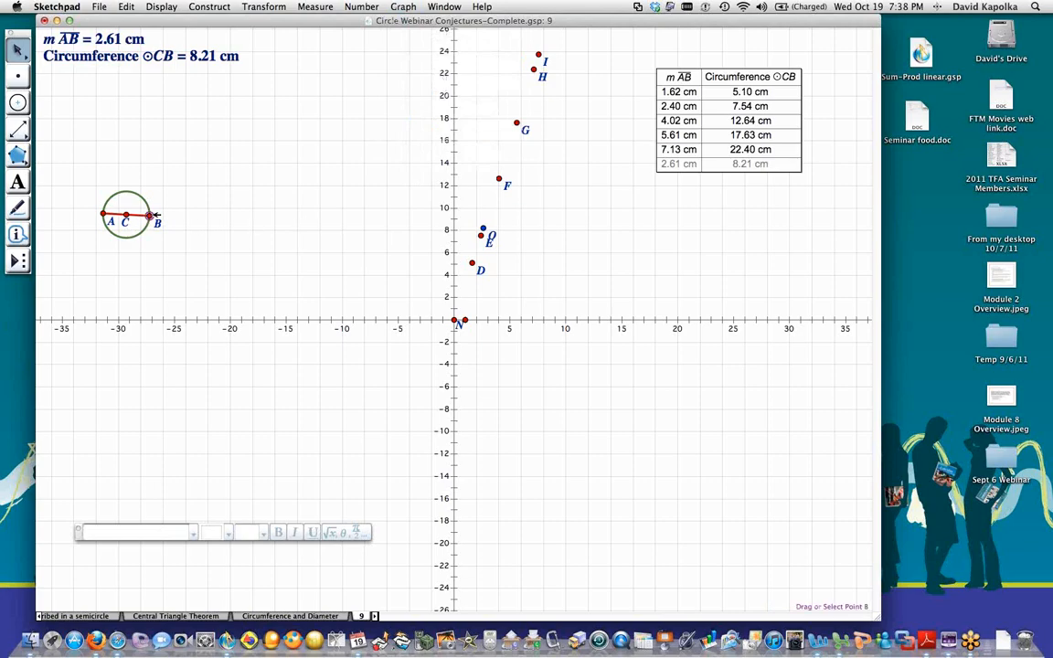
pyautogui.moveTo(154, 215)
pyautogui.mouseDown()
pyautogui.moveTo(242, 217)
pyautogui.moveTo(108, 220)
pyautogui.moveTo(161, 218)
pyautogui.mouseUp()
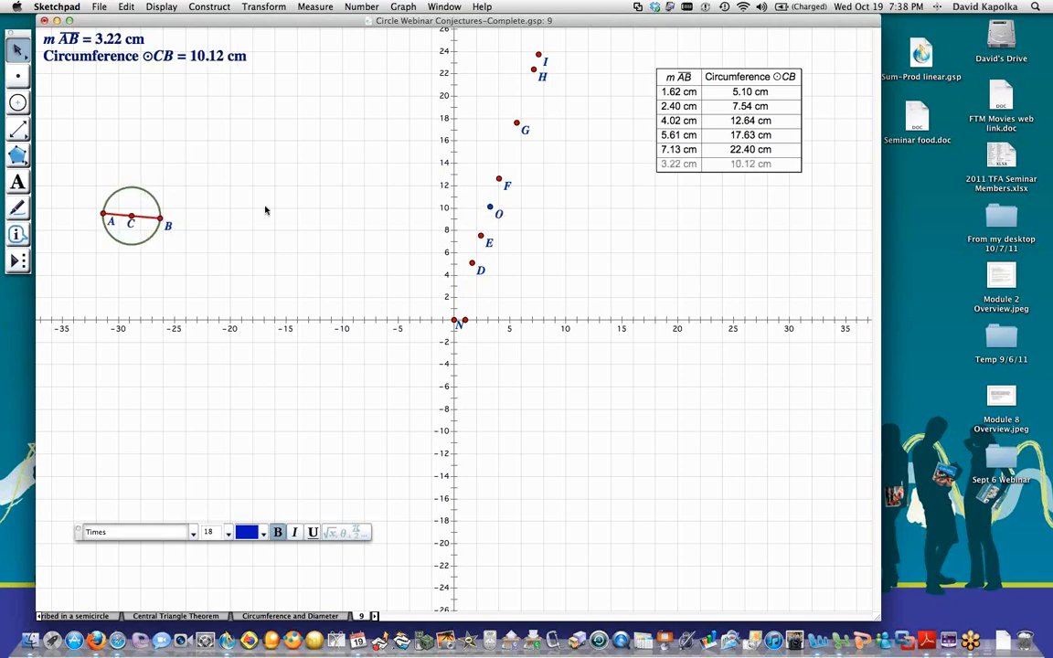
pyautogui.click(420, 197)
# - Turn on tracing for the newly plotted point between E and F
pyautogui.click(491, 208)
pyautogui.click(161, 6)
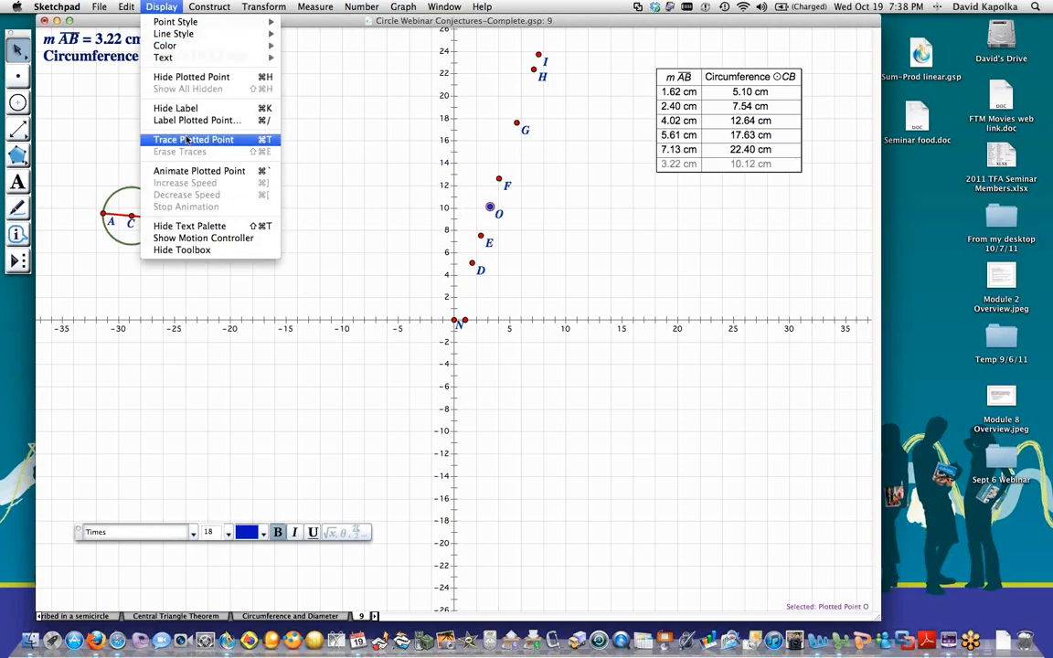
pyautogui.click(363, 151)
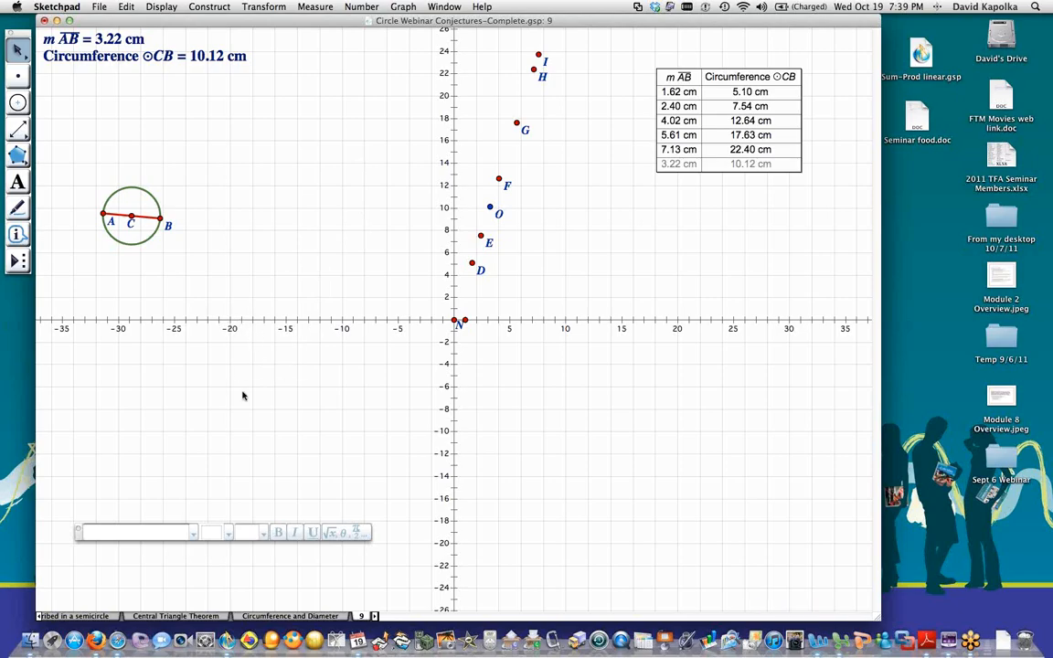
# - Add a blank page to the document, keeping its default page name 10
pyautogui.click(99, 6)
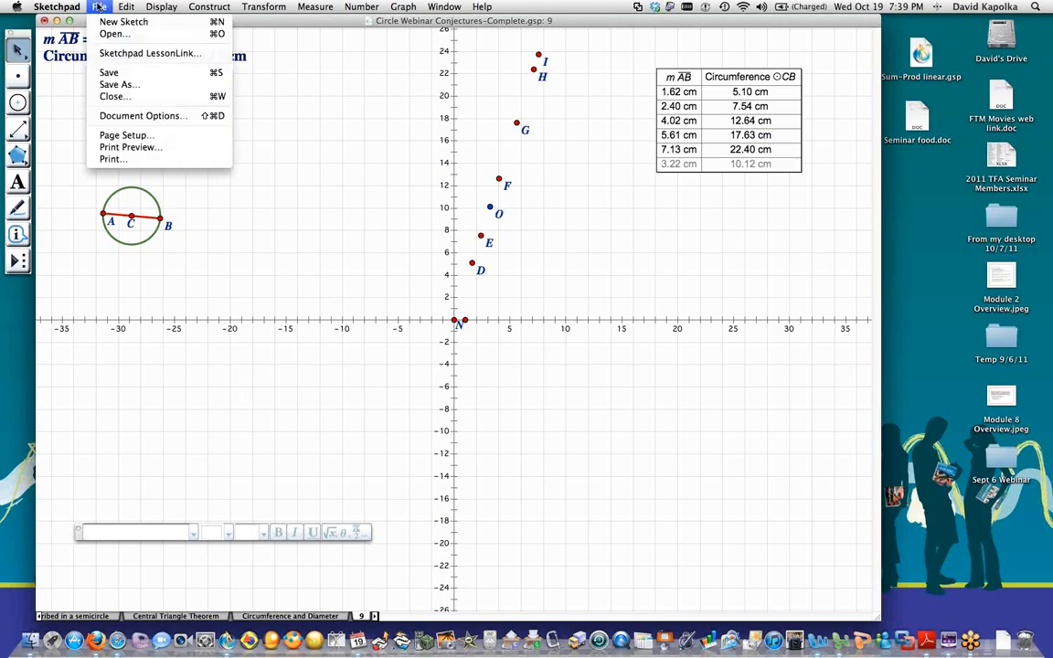
pyautogui.click(133, 117)
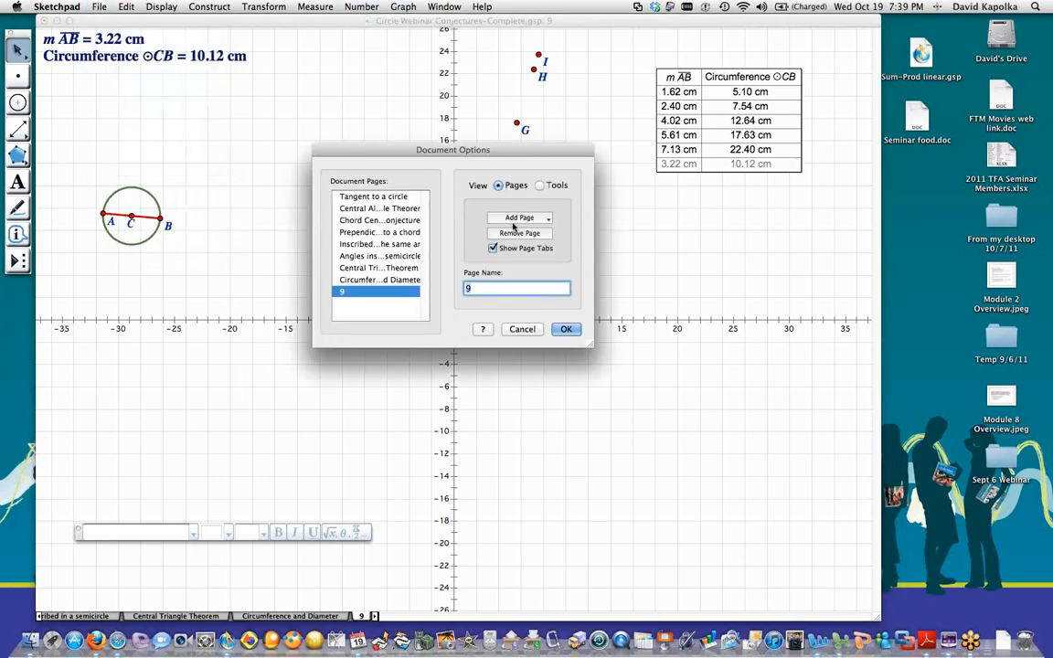
pyautogui.click(519, 217)
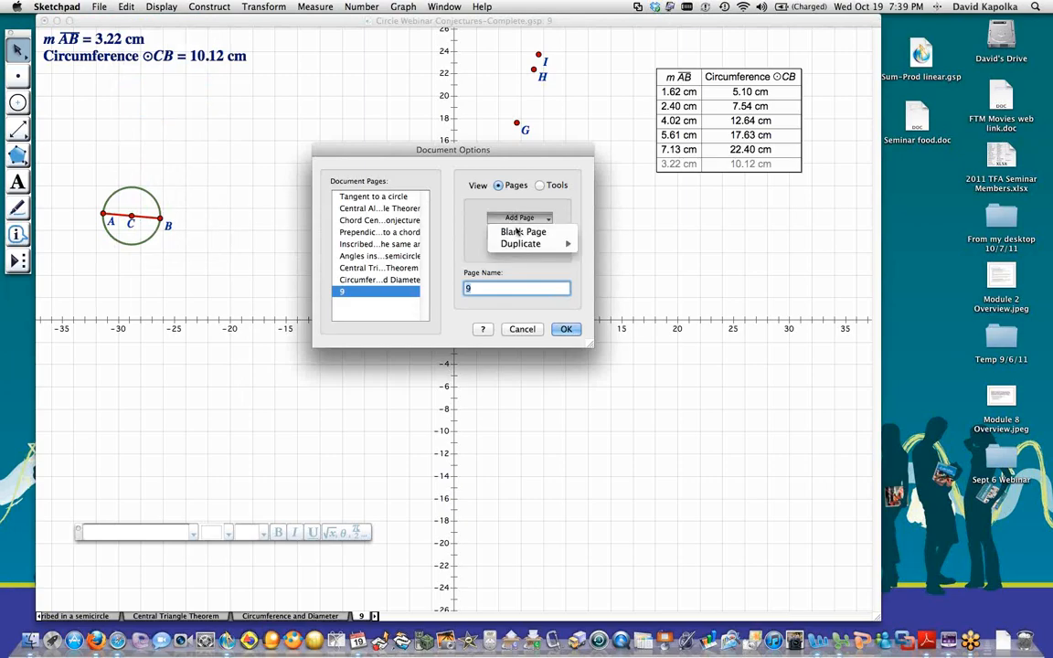
pyautogui.click(521, 232)
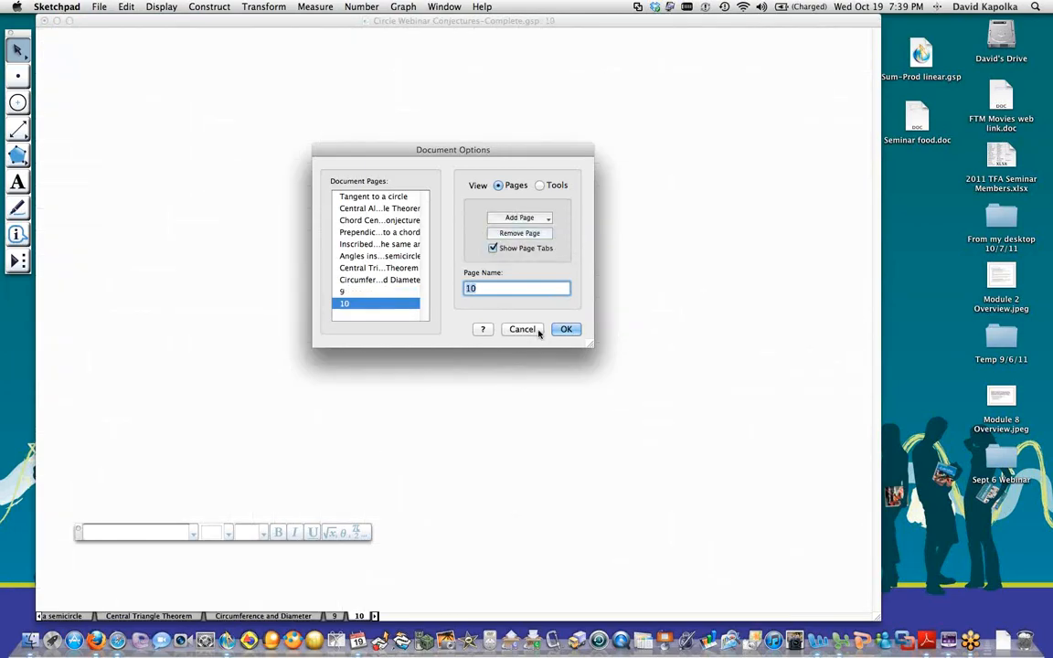
pyautogui.click(567, 329)
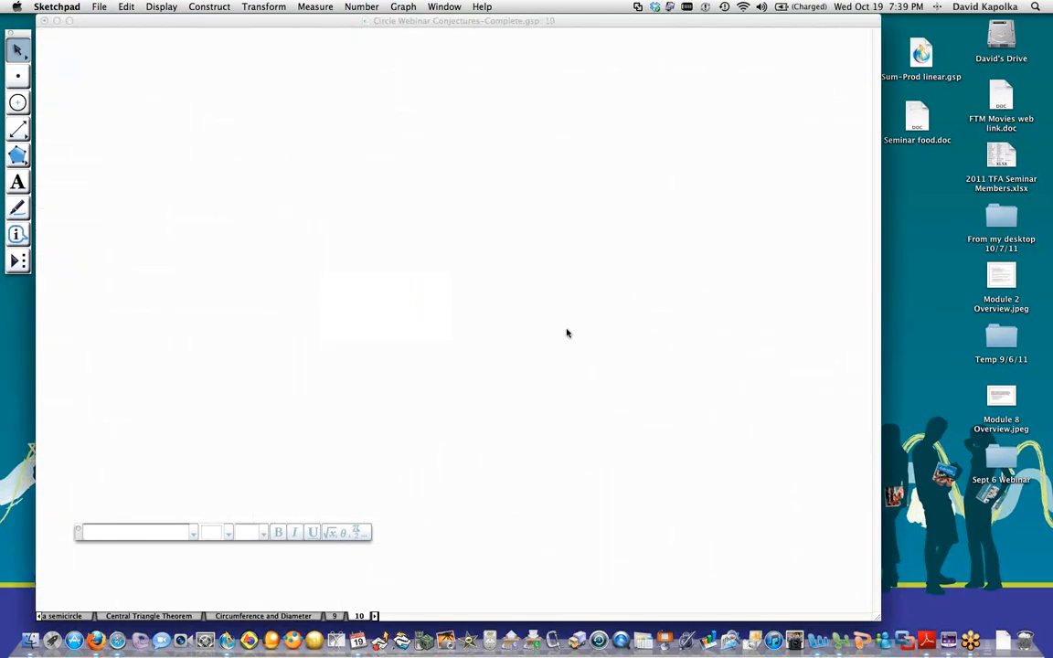
# - Draw a nearly horizontal line AB across the upper part of the page and place a free point C below it
pyautogui.click(17, 129)
pyautogui.click(119, 144)
pyautogui.click(491, 154)
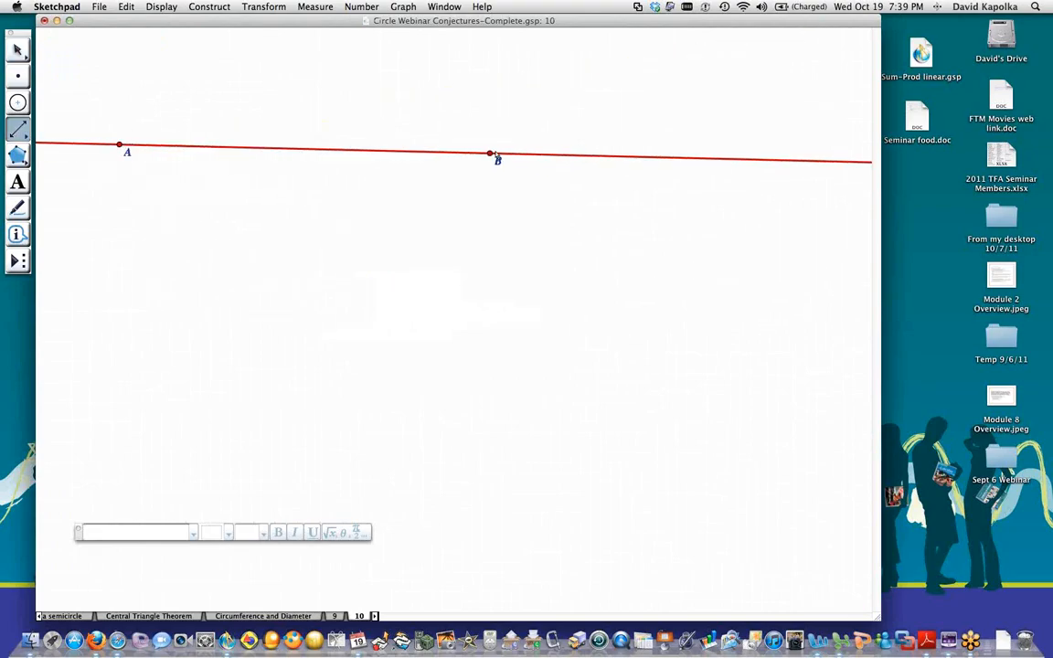
pyautogui.moveTo(491, 154); pyautogui.dragTo(505, 148)
pyautogui.click(17, 50)
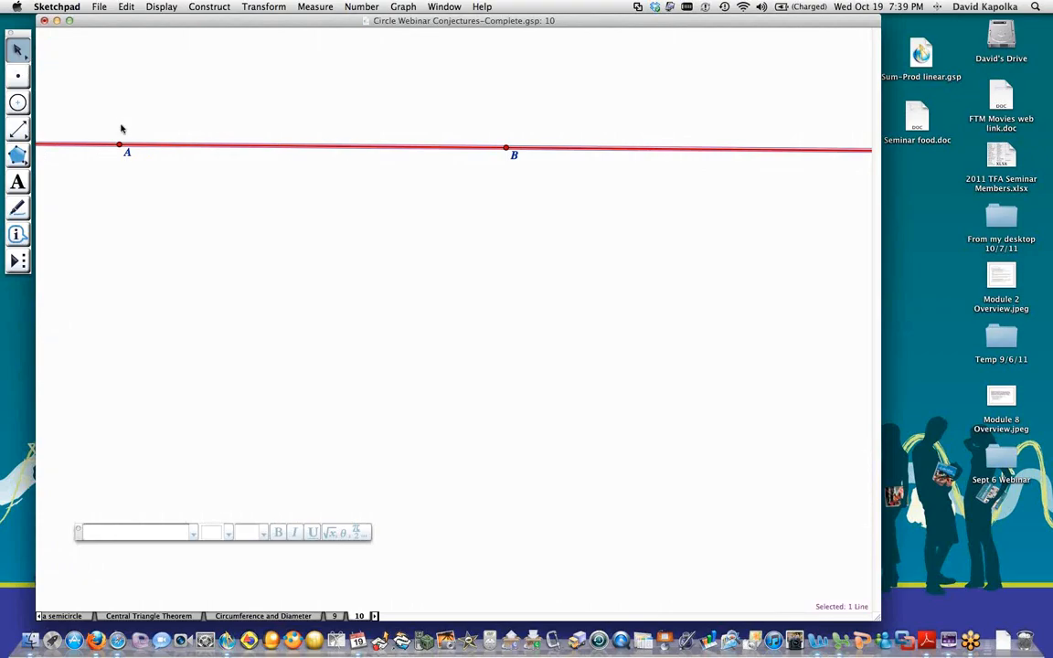
pyautogui.click(17, 76)
pyautogui.click(335, 302)
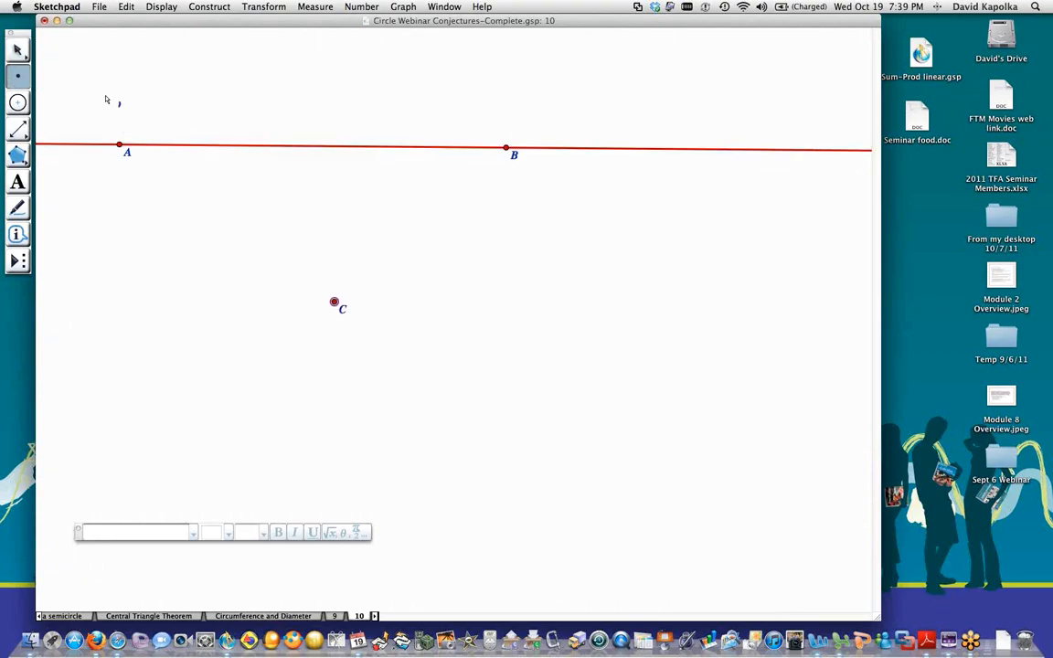
pyautogui.press('Escape')
pyautogui.press('Escape')
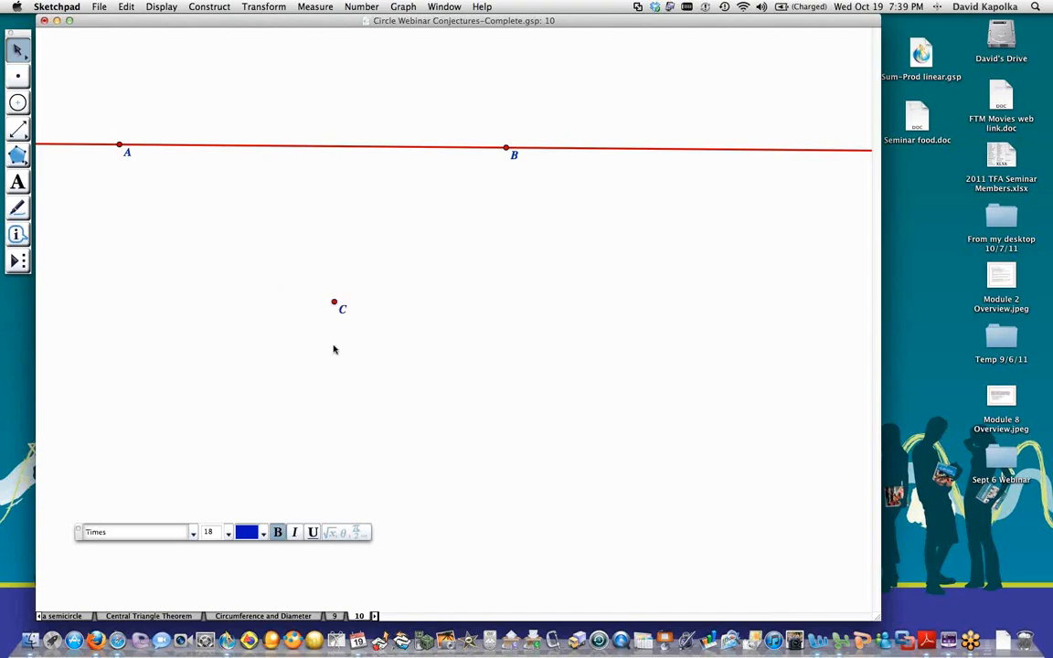
# - Construct a line through point C parallel to AB, and move point B slightly down to tilt the lines
pyautogui.click(334, 303)
pyautogui.click(346, 147)
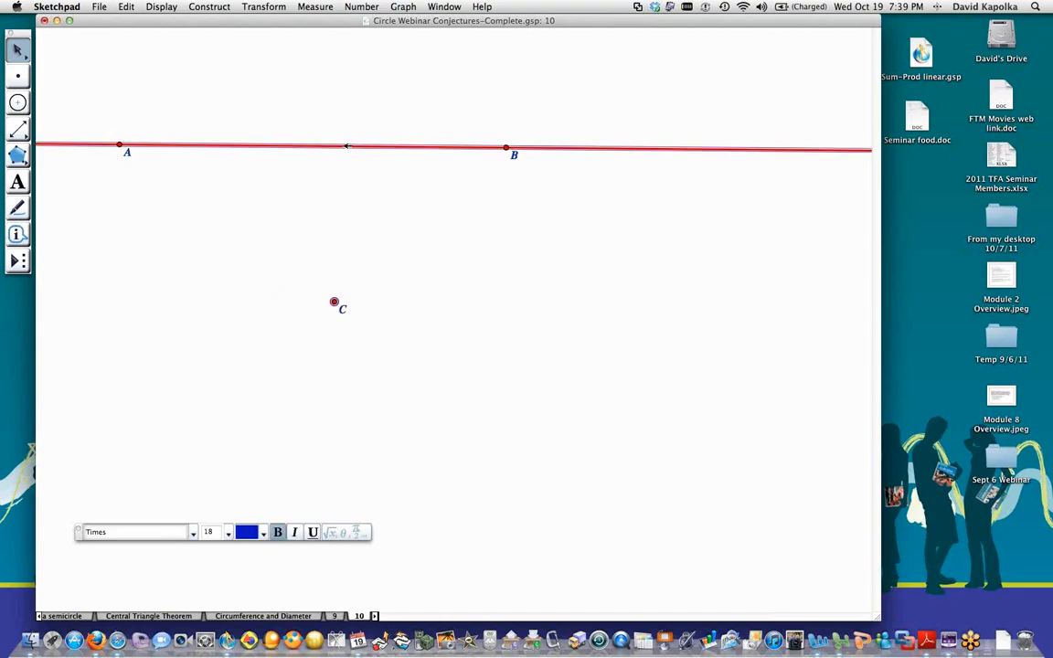
pyautogui.click(209, 6)
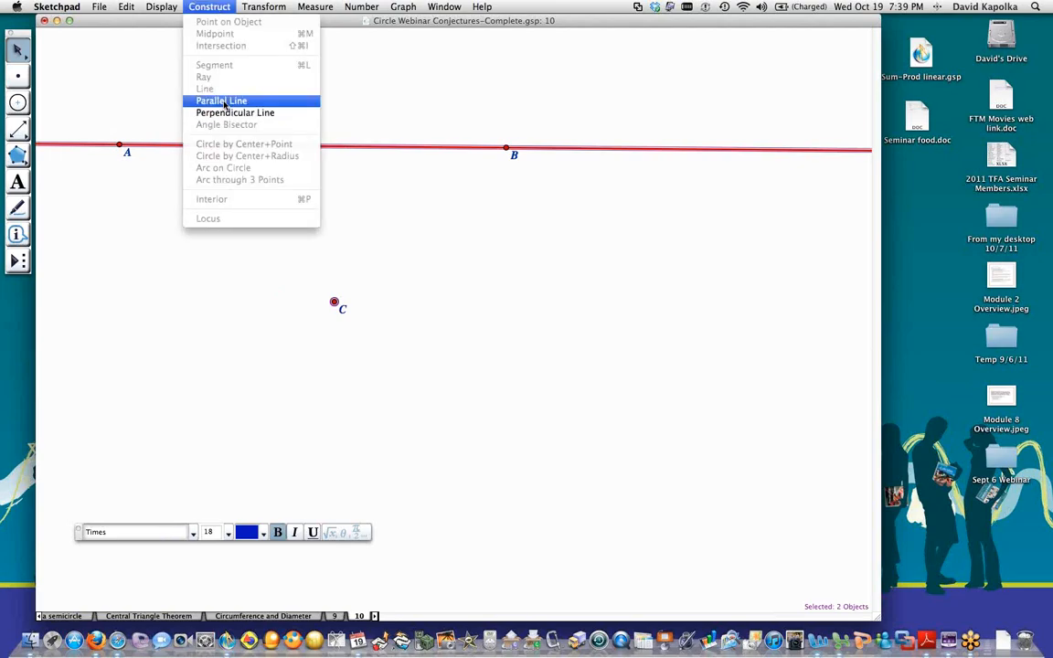
pyautogui.click(224, 101)
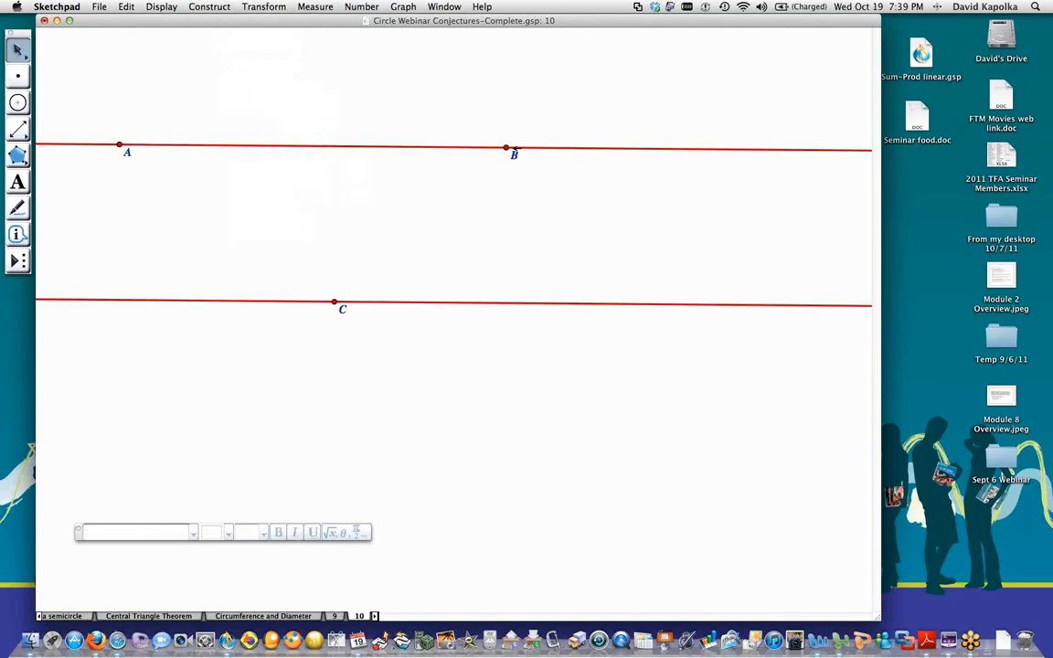
pyautogui.moveTo(508, 148); pyautogui.dragTo(508, 186)
# - Measure the slopes of both parallel lines and move point B down to give them a slope of about -0.24
pyautogui.click(576, 194)
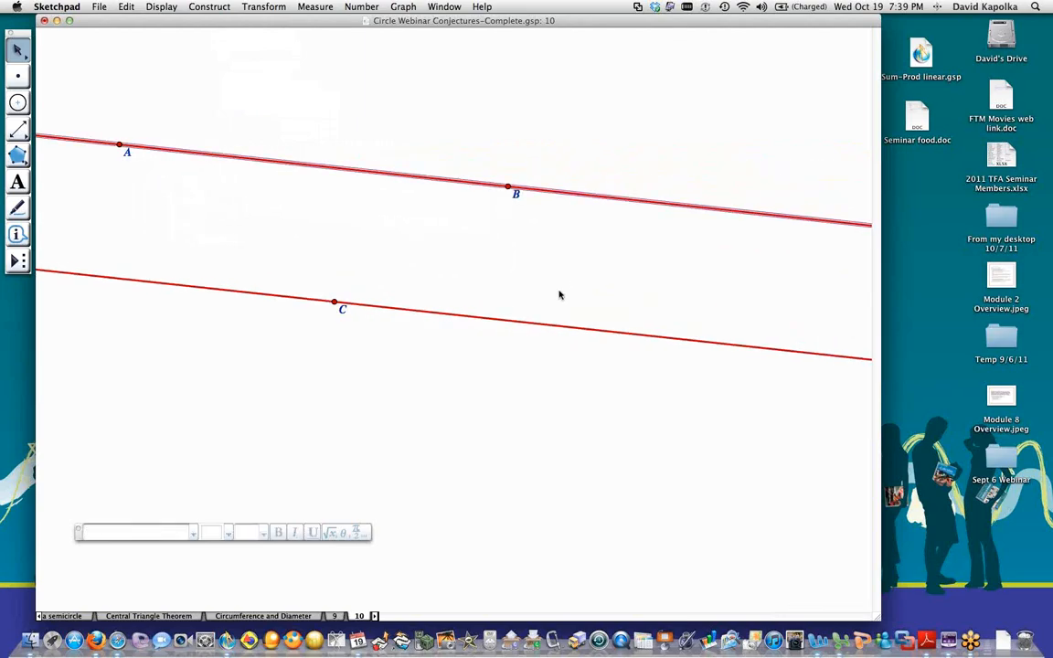
pyautogui.click(533, 329)
pyautogui.click(539, 323)
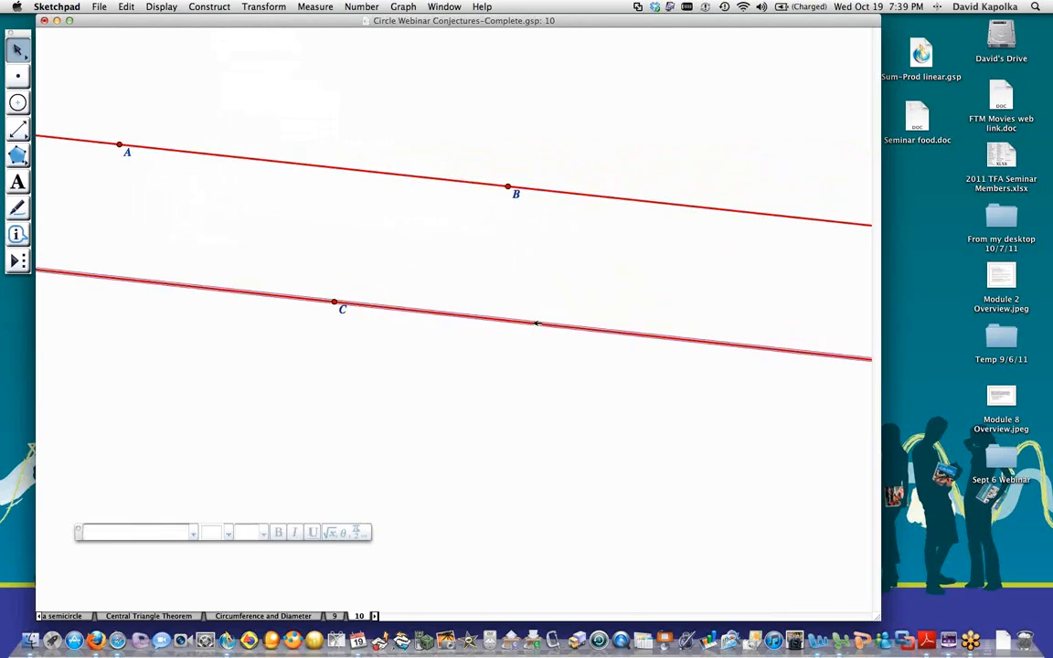
pyautogui.click(572, 193)
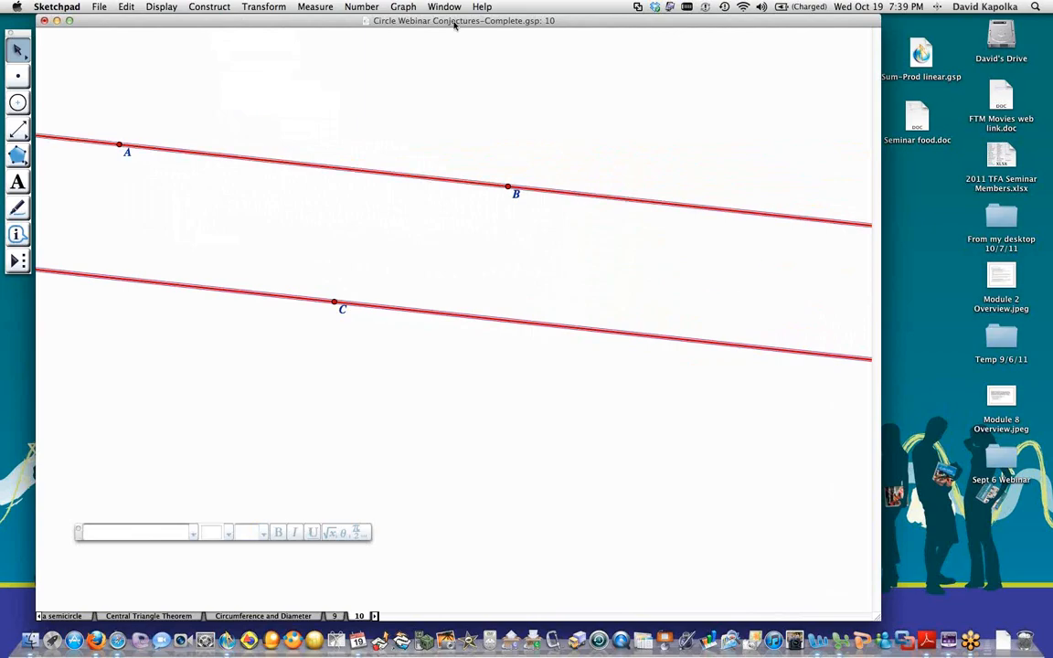
pyautogui.click(315, 7)
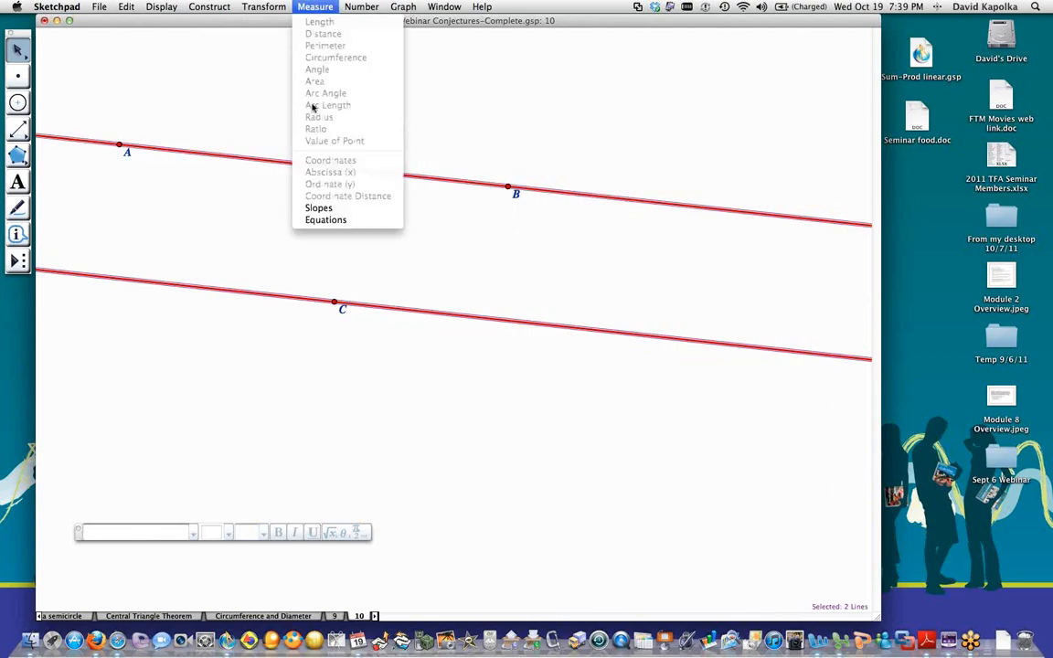
pyautogui.click(321, 207)
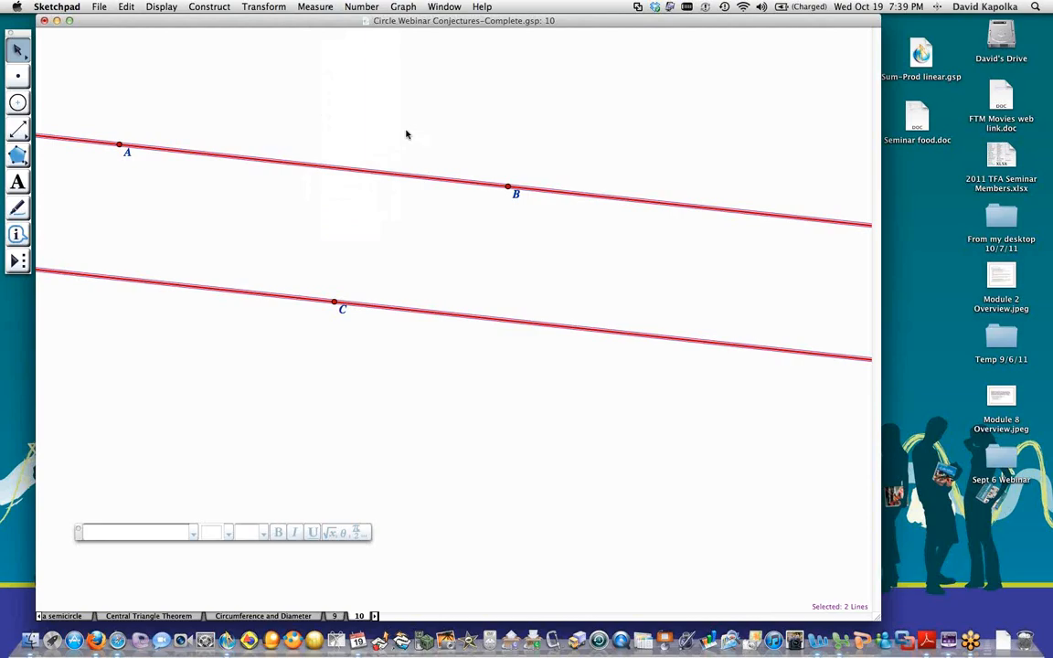
pyautogui.moveTo(508, 187); pyautogui.dragTo(532, 244)
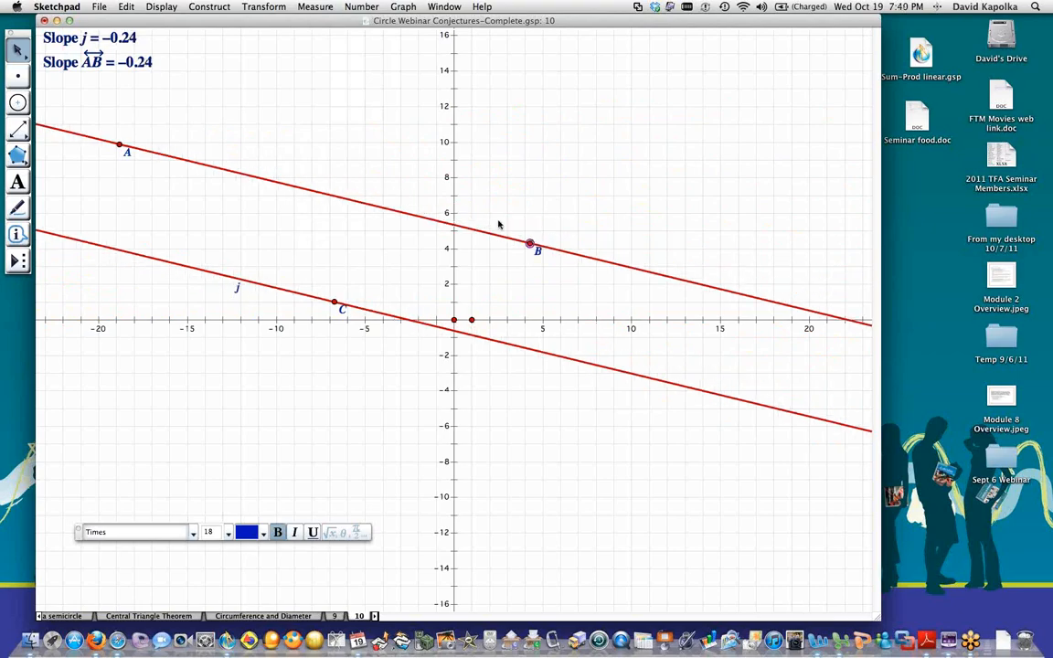
pyautogui.click(354, 130)
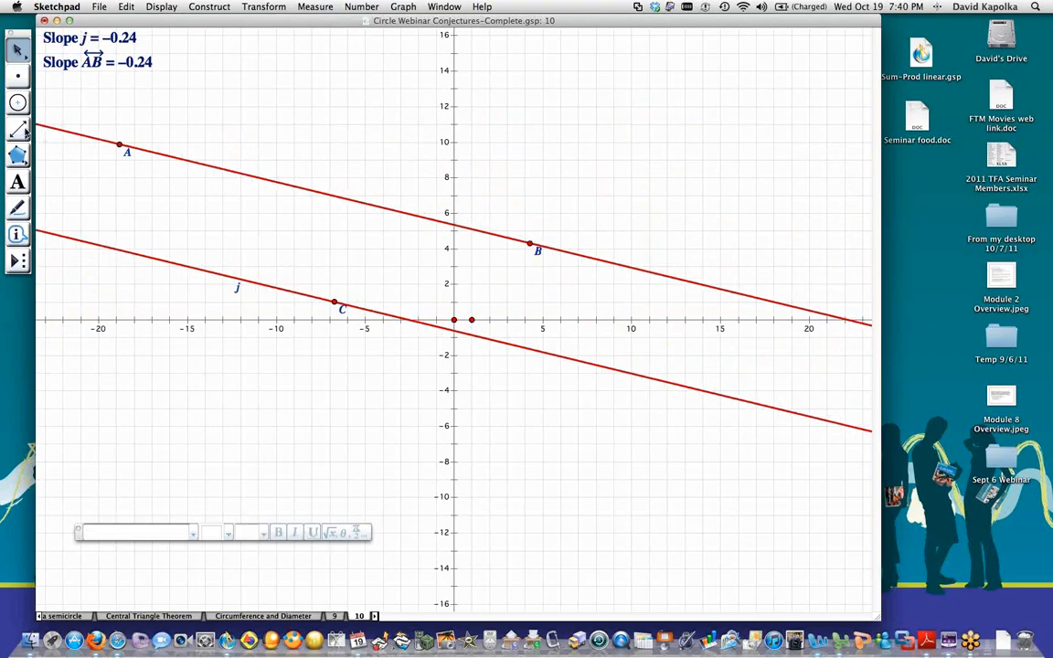
# - Mark line AB with a single open-arrow tick mark between points A and B using the Marker tool
pyautogui.click(16, 207)
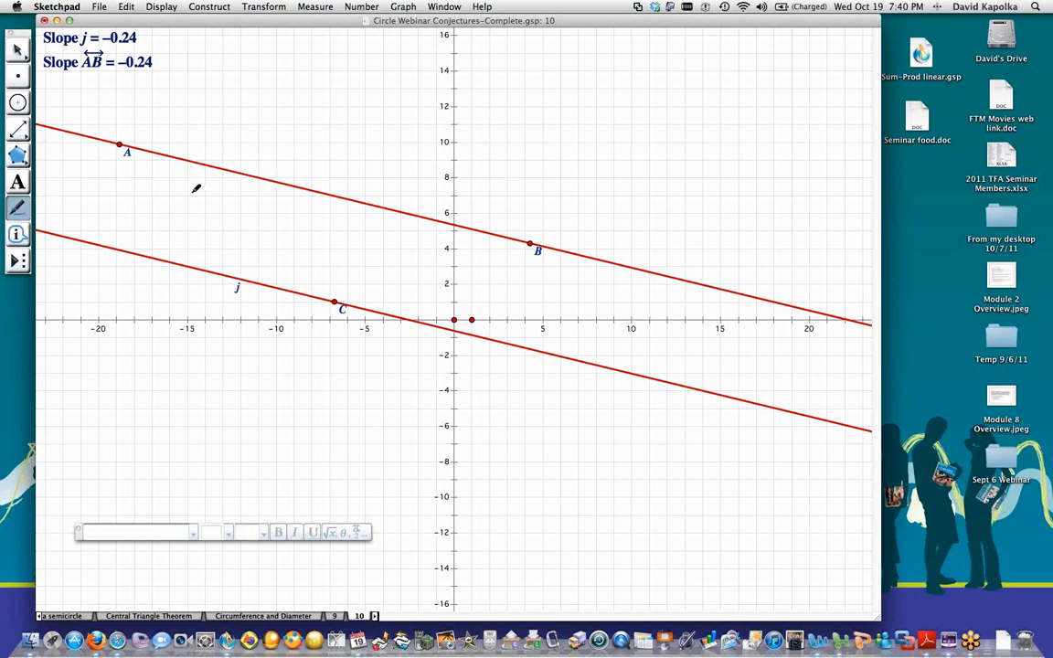
pyautogui.click(288, 185)
pyautogui.press('Escape')
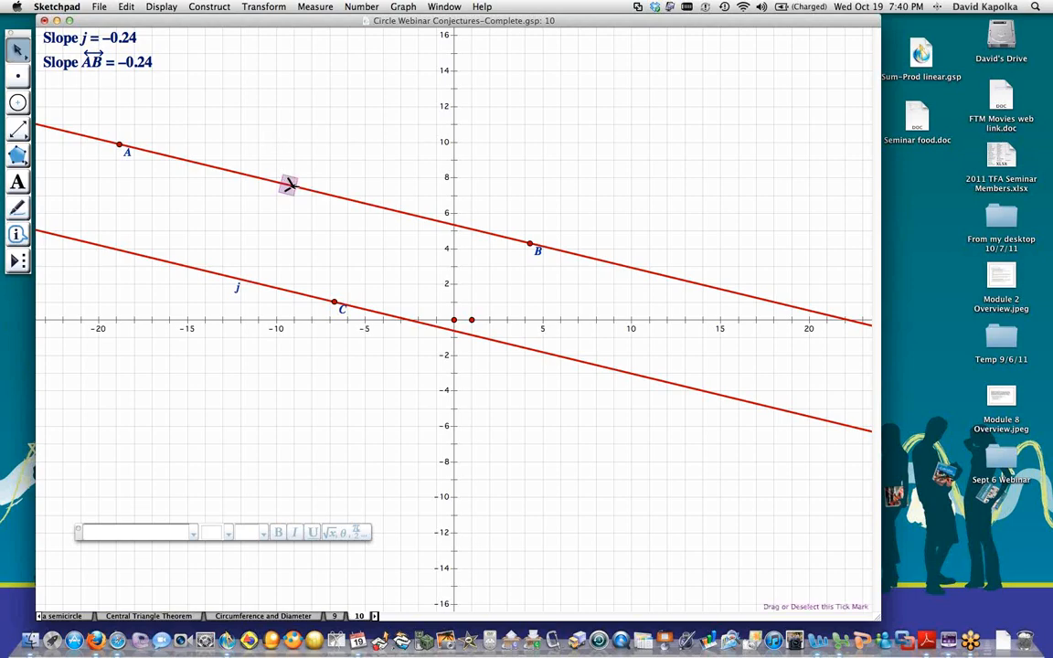
pyautogui.click(17, 180)
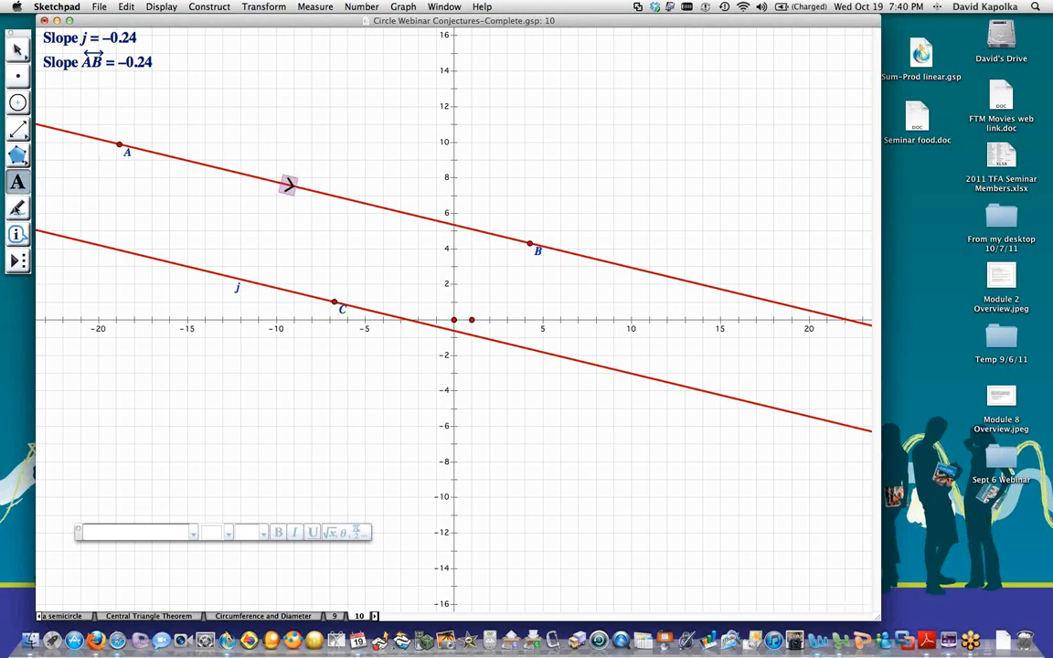
pyautogui.click(17, 206)
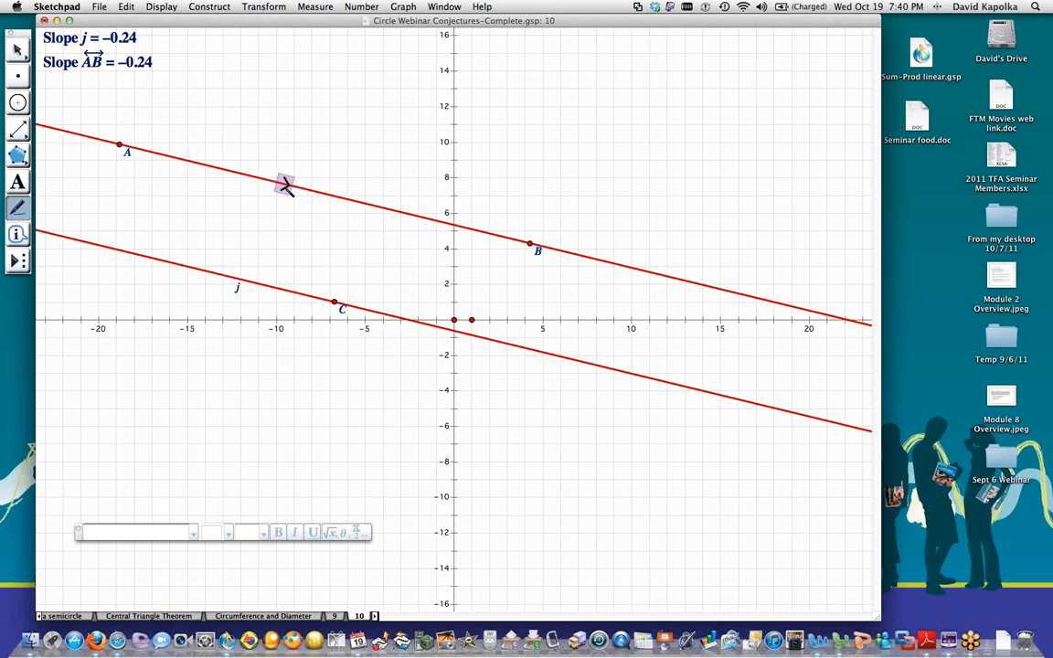
pyautogui.click(285, 184)
# - Mark parallel line j with a matching single open-arrow tick mark between its label and point C
pyautogui.click(267, 286)
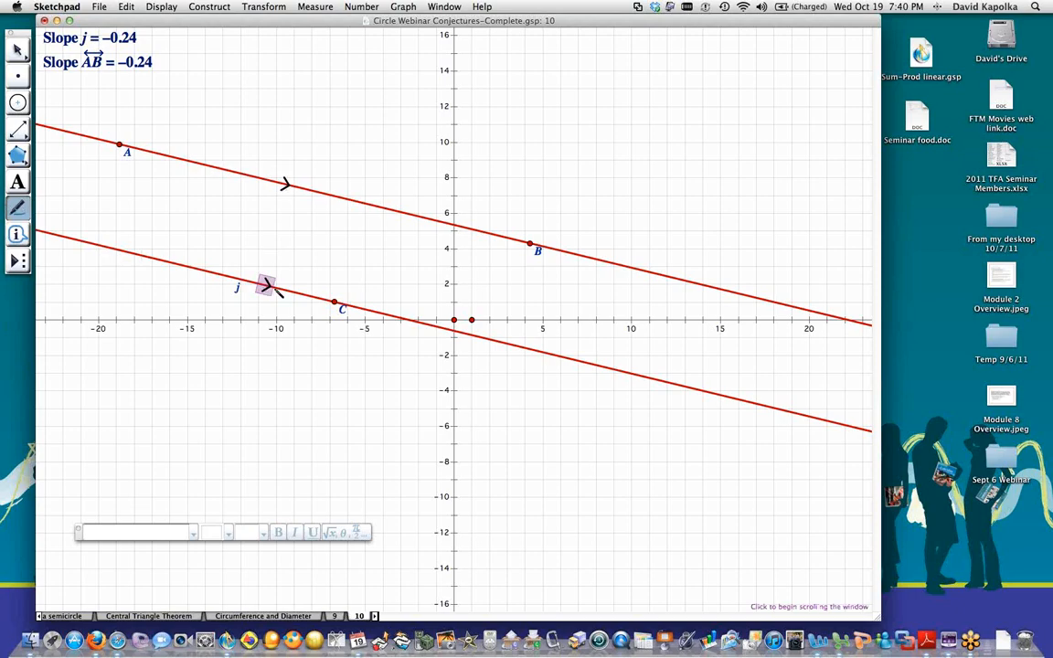
pyautogui.click(266, 284)
pyautogui.click(266, 285)
pyautogui.click(266, 284)
pyautogui.click(265, 284)
# - Draw a nearly horizontal segment DE above line AB, from about (-14, 12.5) to (0, 12) on the y-axis
pyautogui.moveTo(17, 128); pyautogui.dragTo(40, 134)
pyautogui.click(208, 97)
pyautogui.click(454, 106)
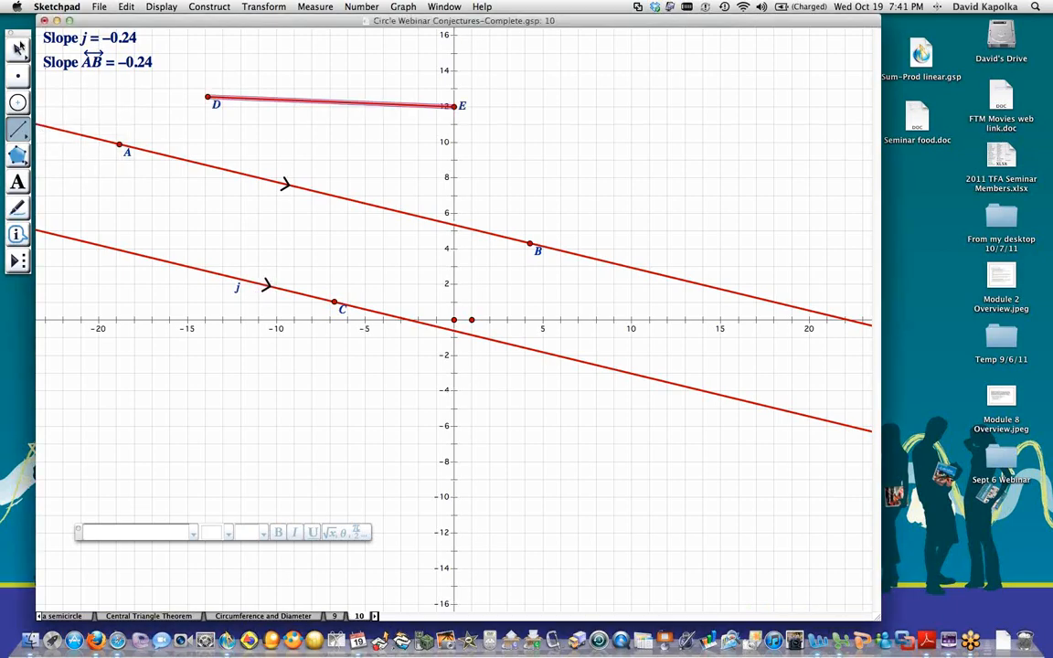
pyautogui.press('Escape')
pyautogui.press('Escape')
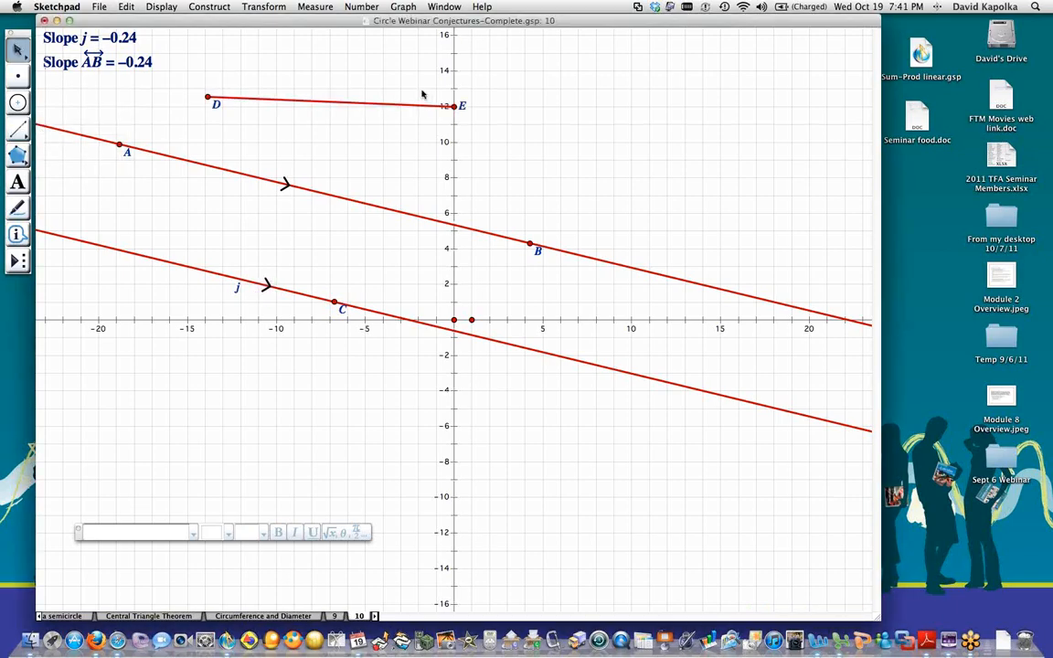
# - Mark segment DE with a single open-arrow tick mark a little toward D from its middle
pyautogui.click(18, 207)
pyautogui.moveTo(302, 102); pyautogui.dragTo(310, 109)
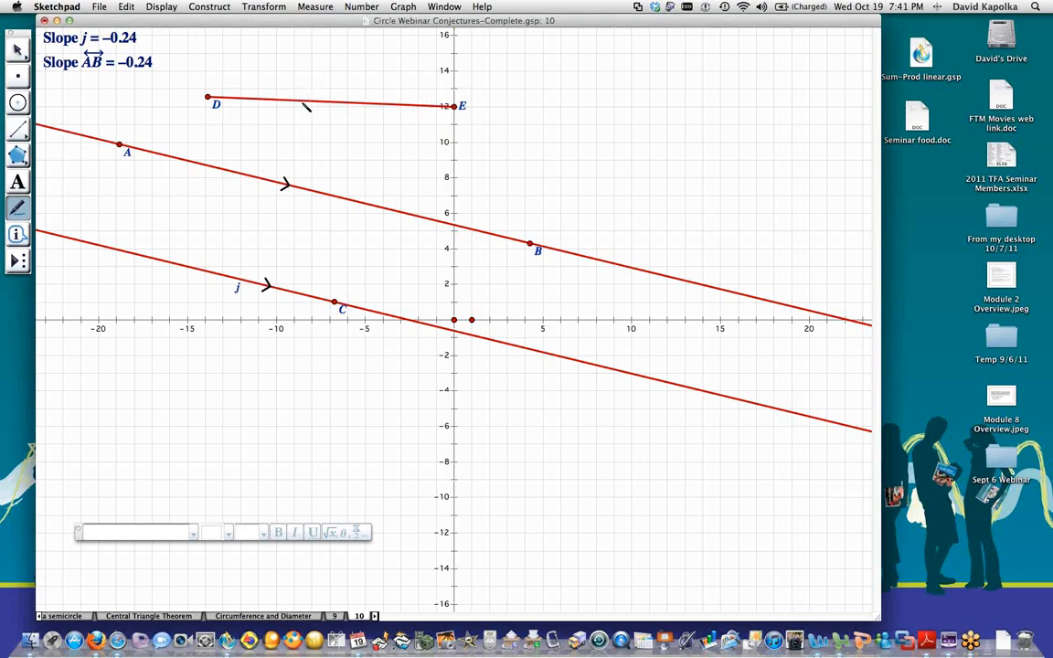
pyautogui.click(302, 101)
pyautogui.click(304, 96)
pyautogui.click(304, 98)
pyautogui.click(304, 99)
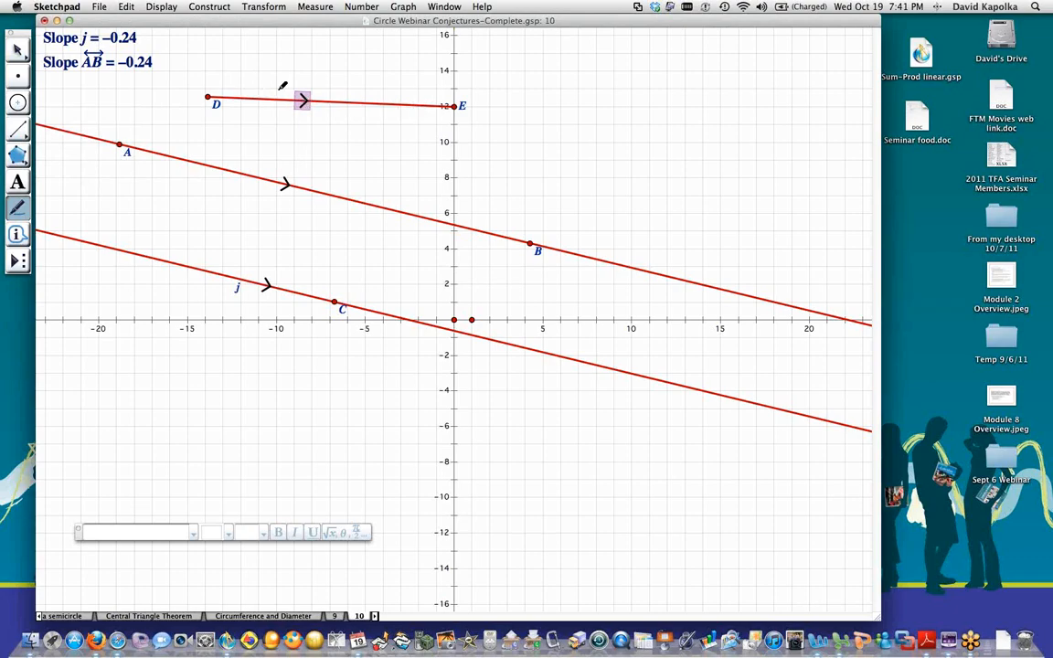
pyautogui.click(99, 6)
pyautogui.moveTo(123, 6)
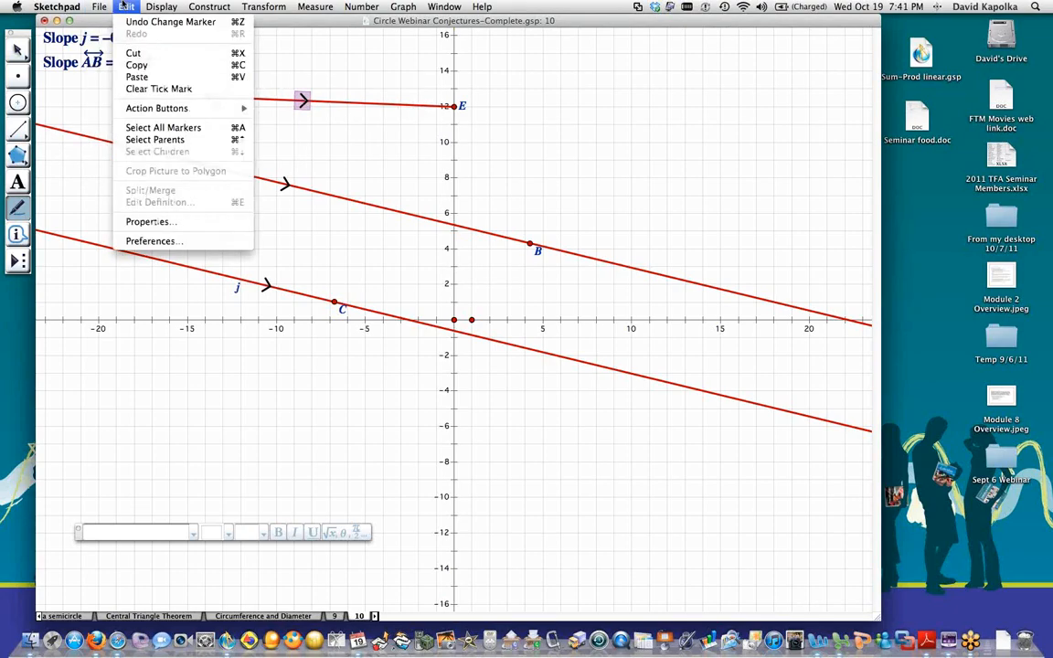
pyautogui.click(154, 241)
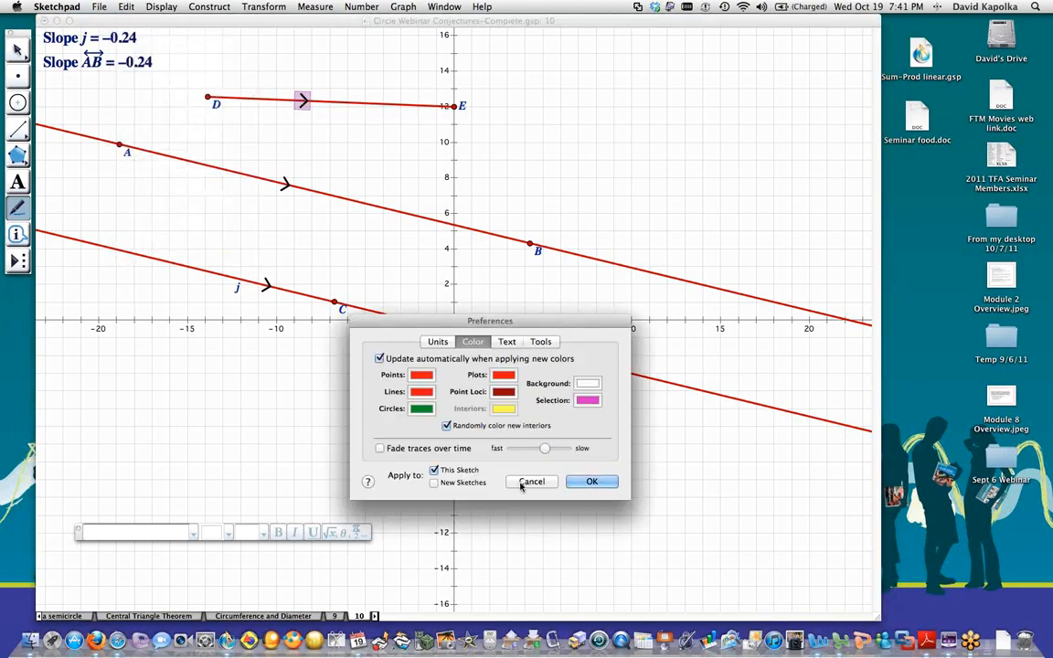
pyautogui.click(530, 481)
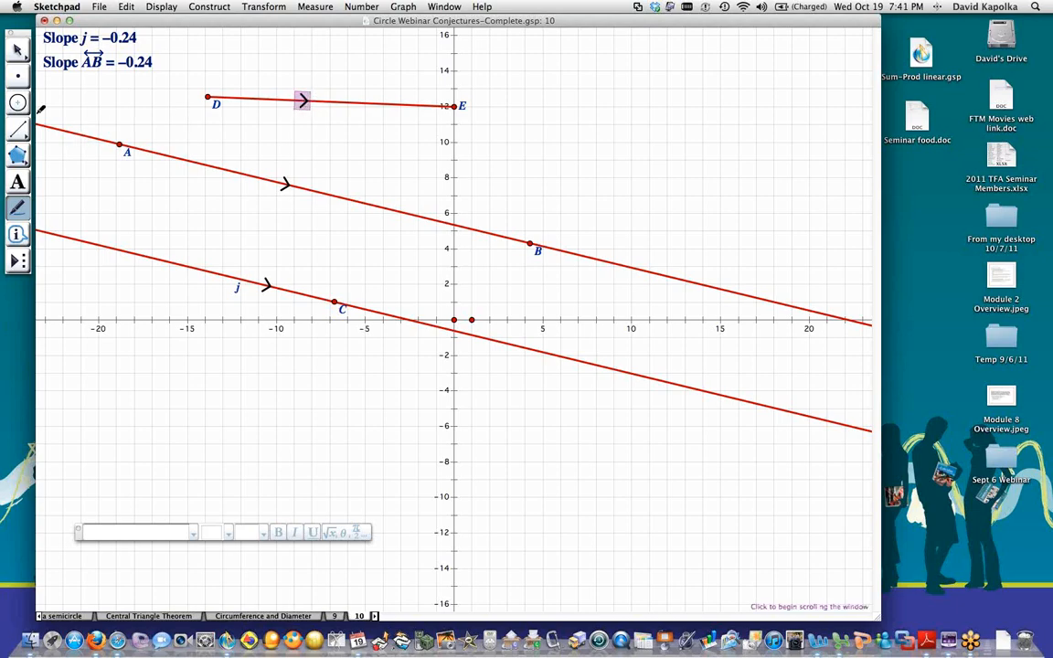
pyautogui.click(15, 48)
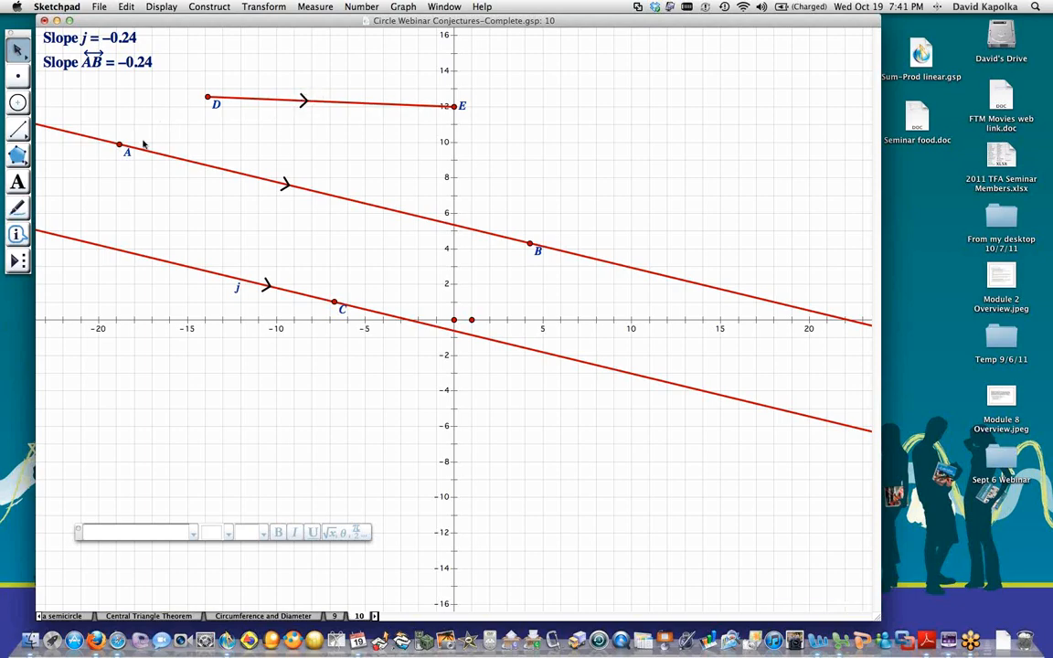
# - Change the tick mark on segment DE to a single crossbar
pyautogui.click(17, 207)
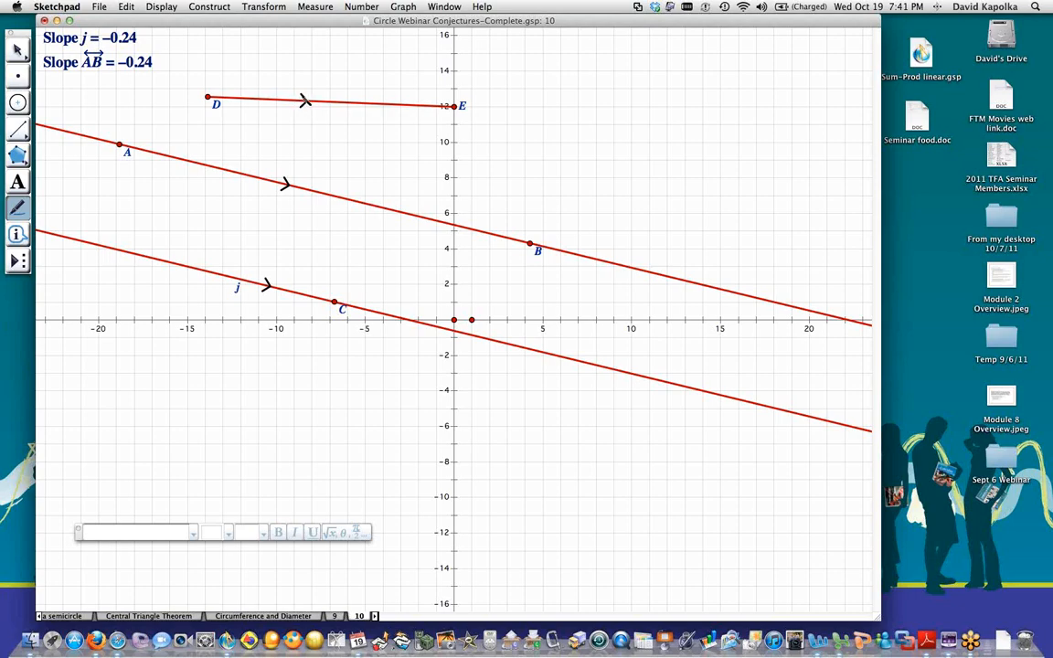
pyautogui.click(304, 99)
pyautogui.rightClick(306, 106)
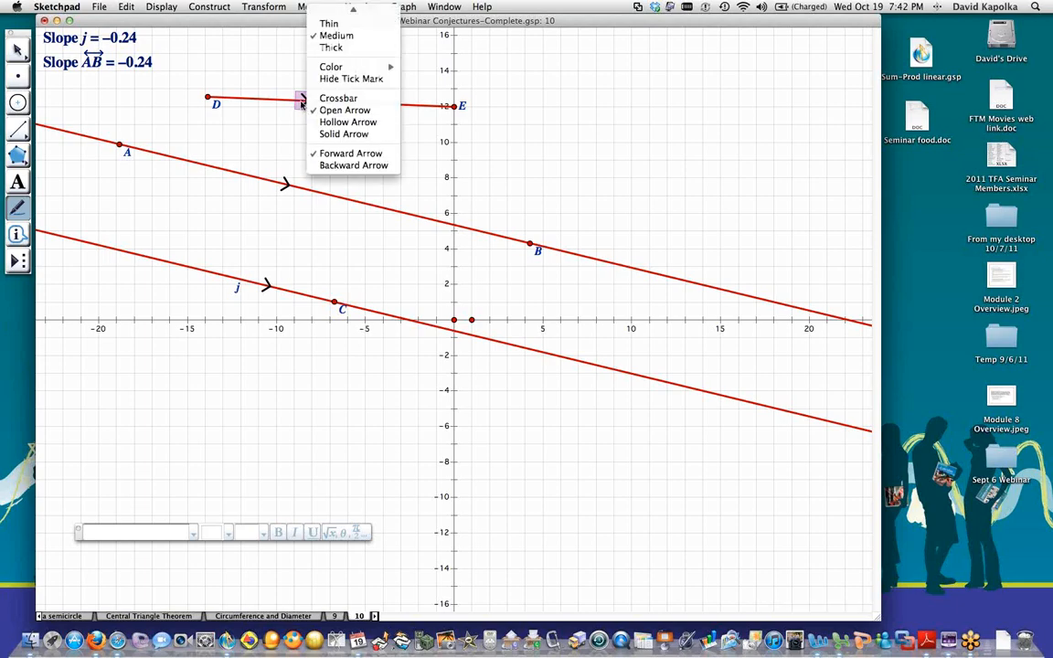
pyautogui.click(302, 104)
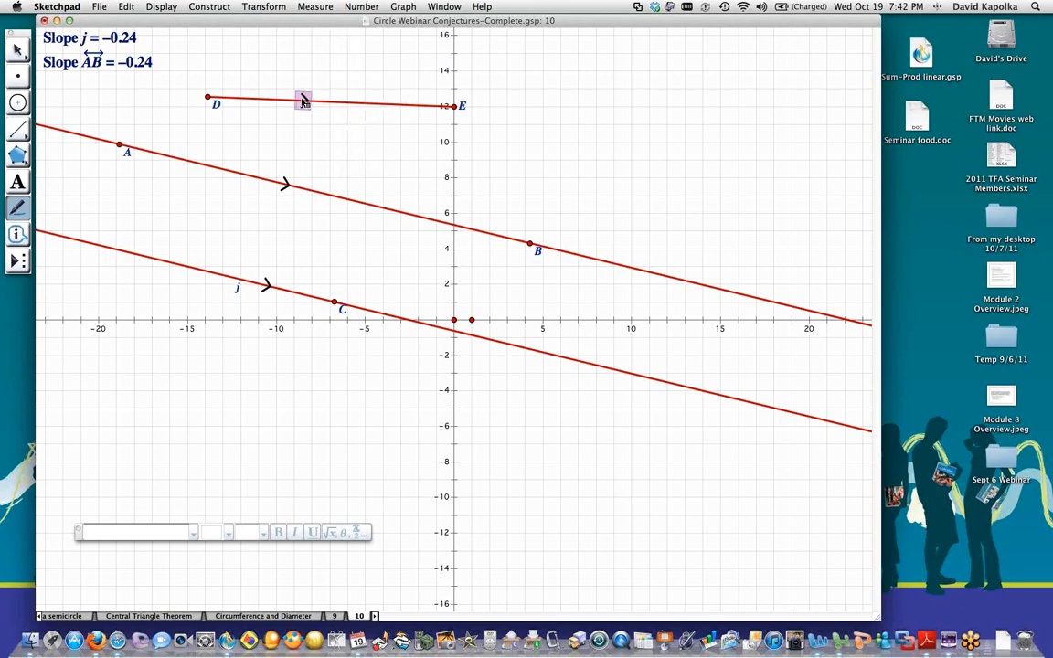
pyautogui.rightClick(303, 102)
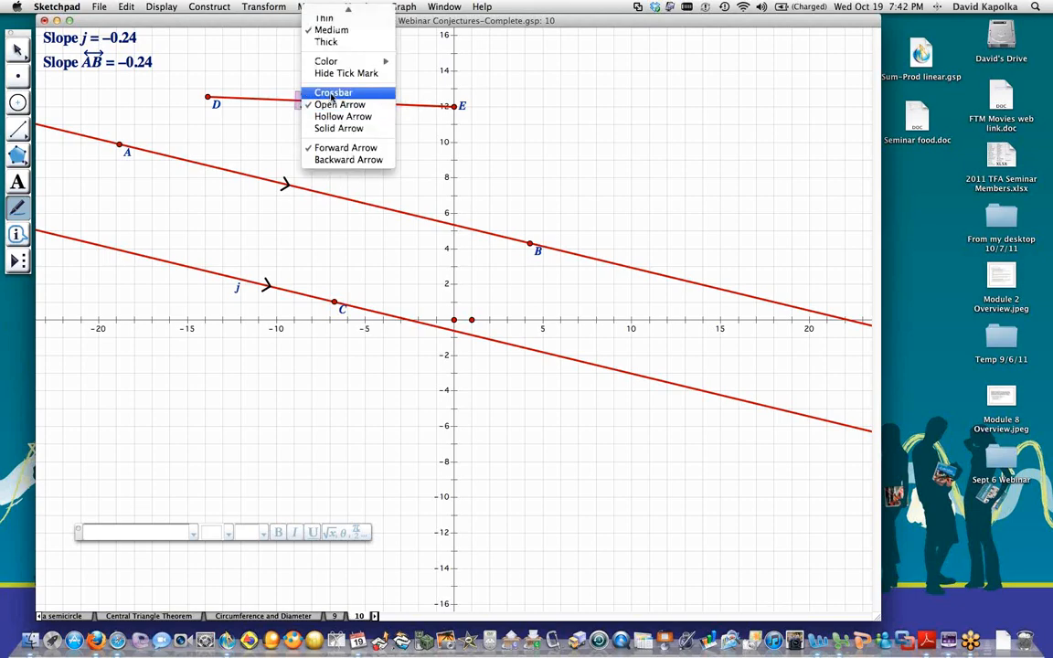
pyautogui.click(332, 93)
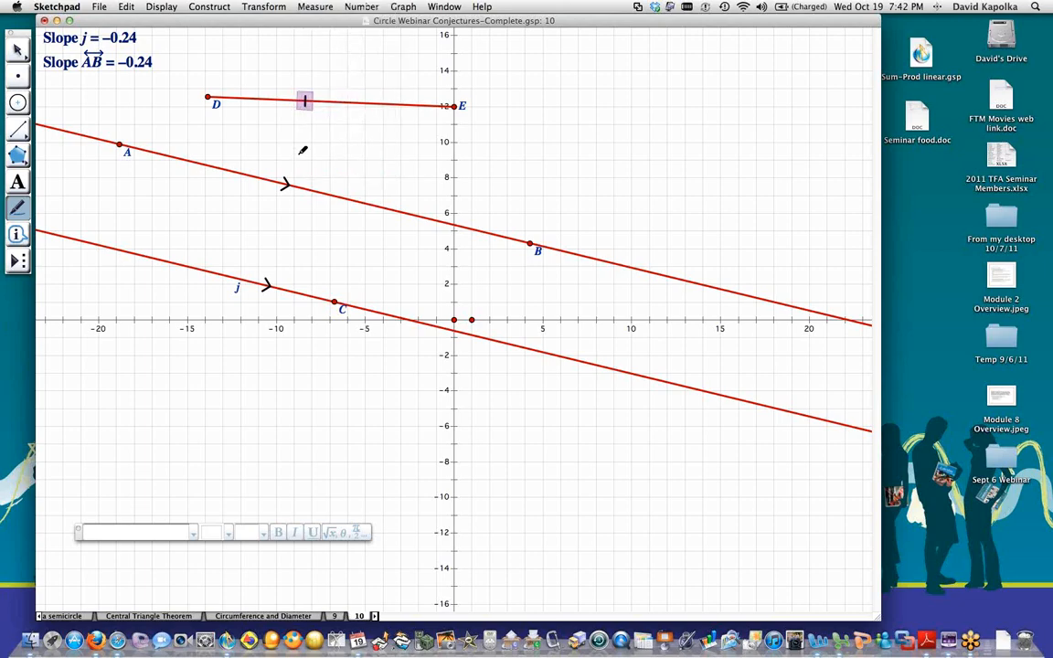
# - Change the tick mark on line AB to a solid arrow and delete the small stray marker drawing above that line
pyautogui.rightClick(284, 185)
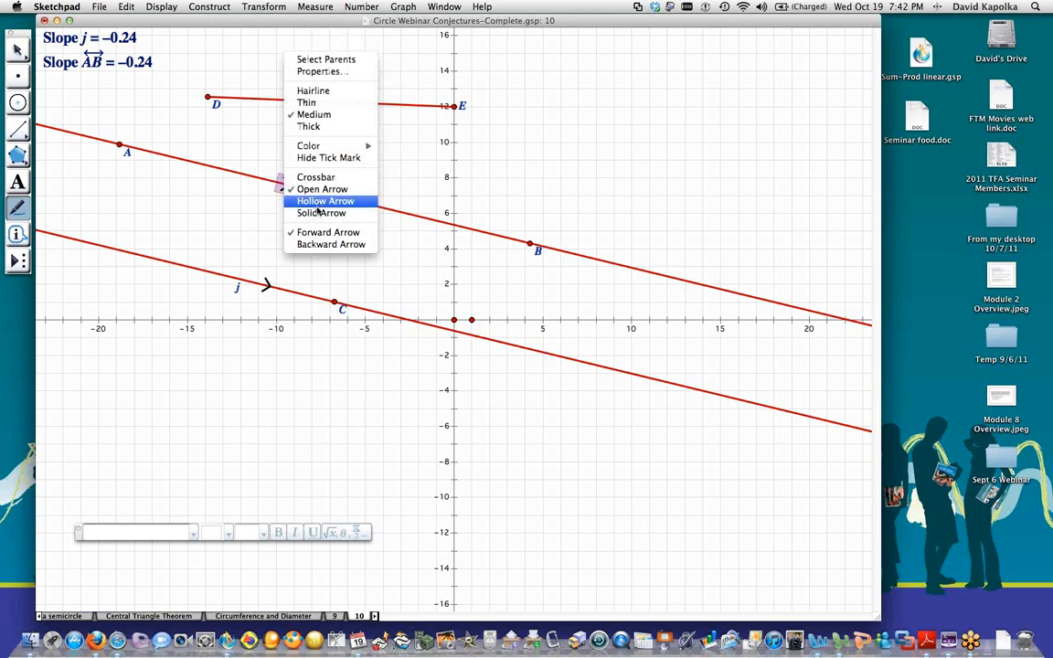
pyautogui.click(319, 213)
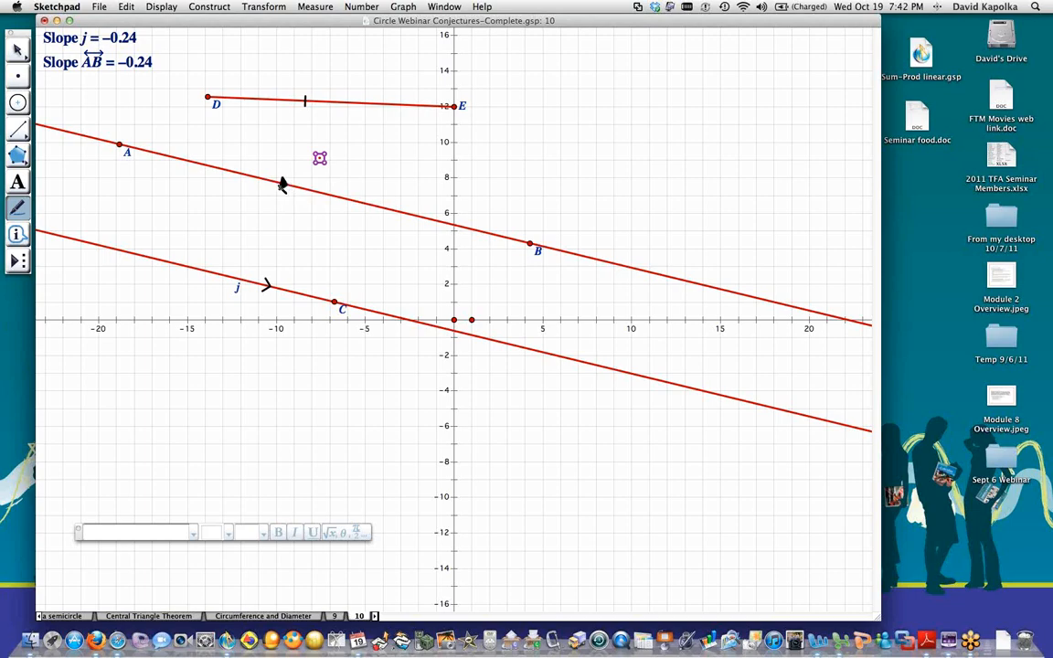
pyautogui.click(18, 51)
pyautogui.moveTo(294, 137); pyautogui.dragTo(353, 176)
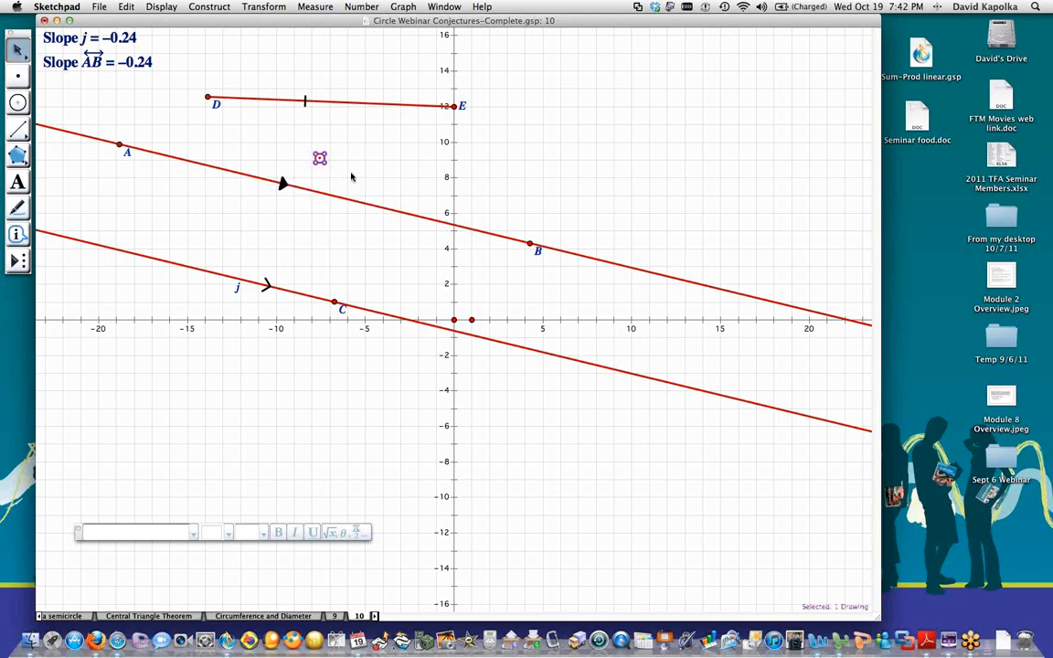
pyautogui.press('Delete')
# - Draw a looping freehand scribble with the Marker tool in the empty area beyond point E, above line AB, and deselect it
pyautogui.click(17, 207)
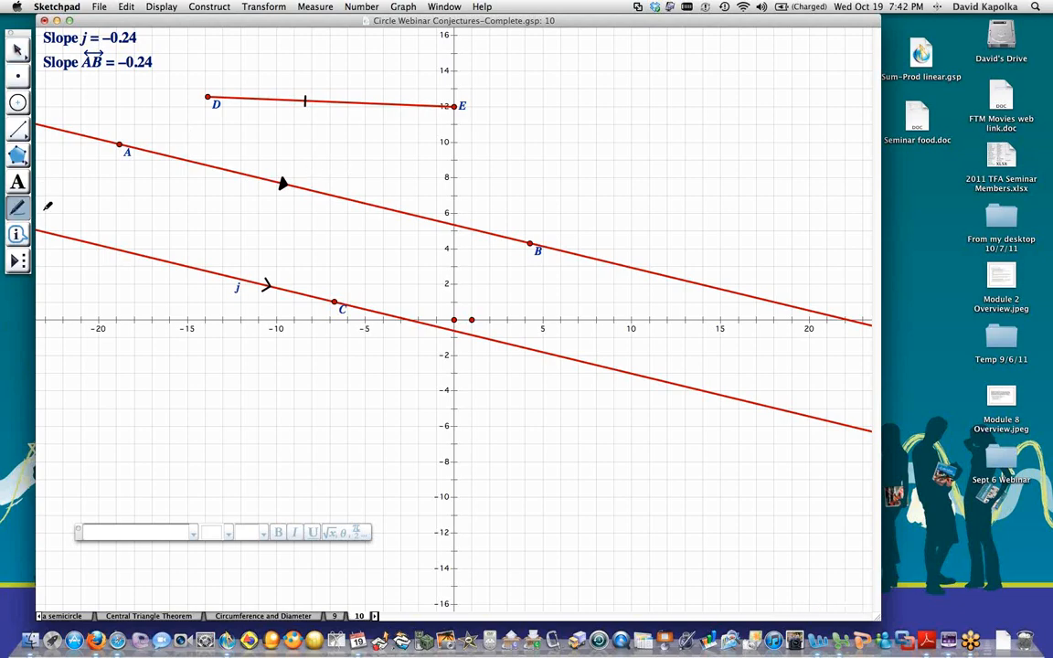
pyautogui.moveTo(586, 80)
pyautogui.mouseDown()
pyautogui.moveTo(571, 180)
pyautogui.moveTo(648, 135)
pyautogui.mouseUp()
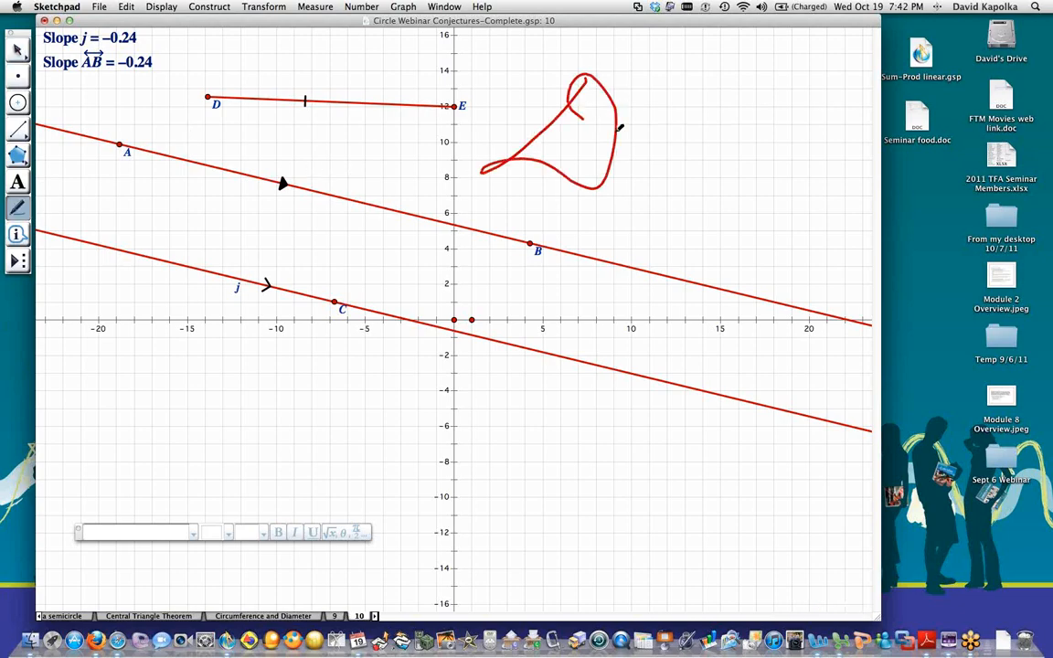
pyautogui.click(23, 52)
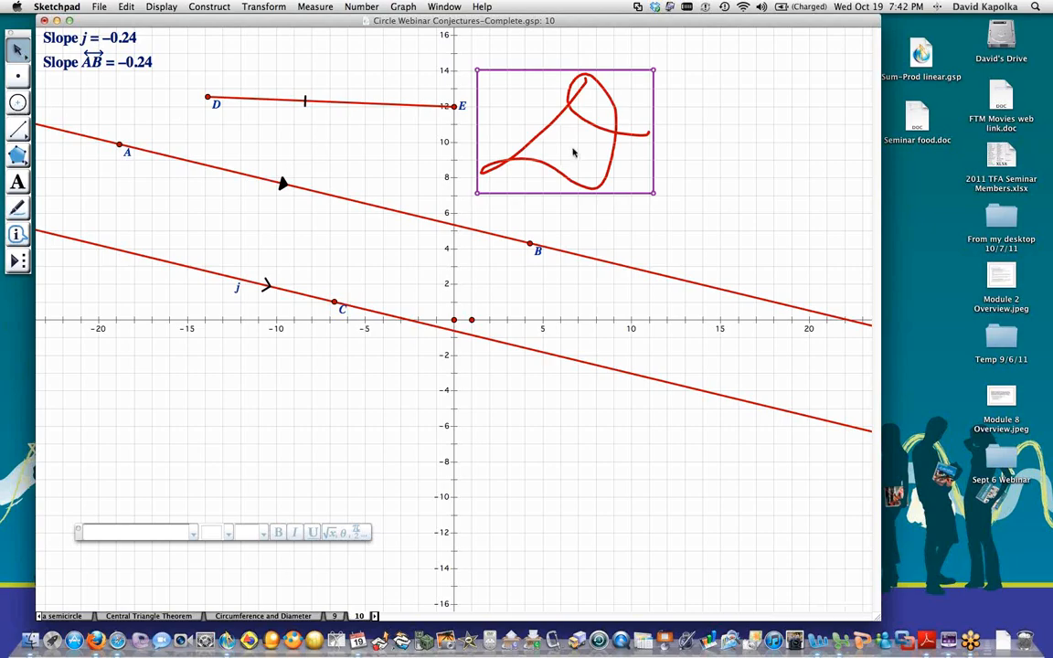
pyautogui.moveTo(573, 153); pyautogui.dragTo(621, 128)
pyautogui.click(589, 118)
pyautogui.moveTo(545, 67); pyautogui.dragTo(603, 75)
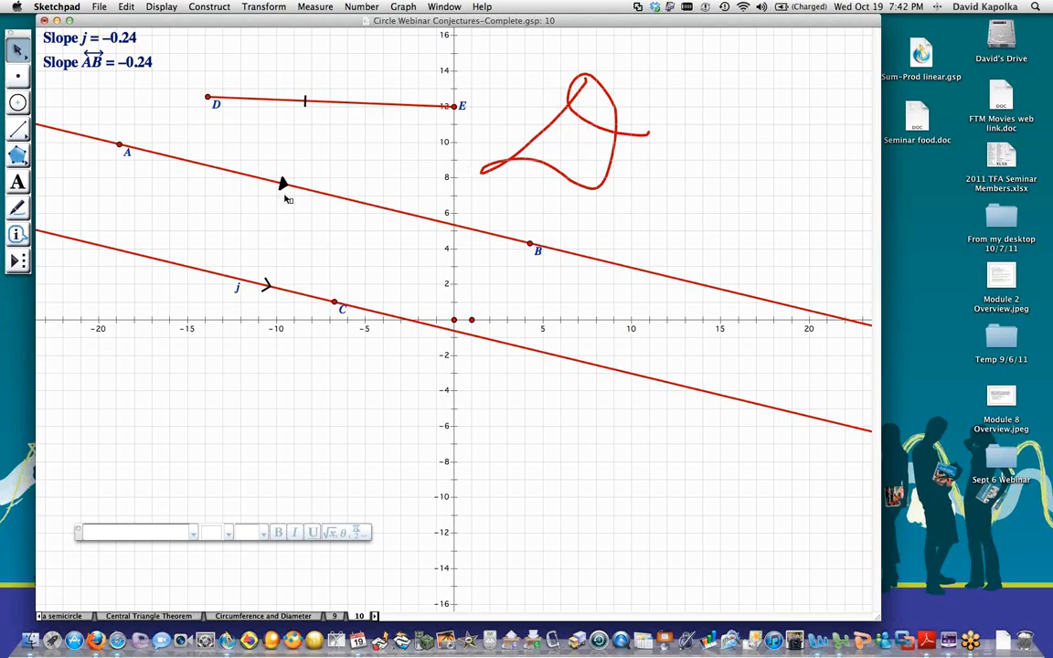
# - Change the tick mark on line AB from a solid arrow to an open arrow and deselect it
pyautogui.rightClick(283, 185)
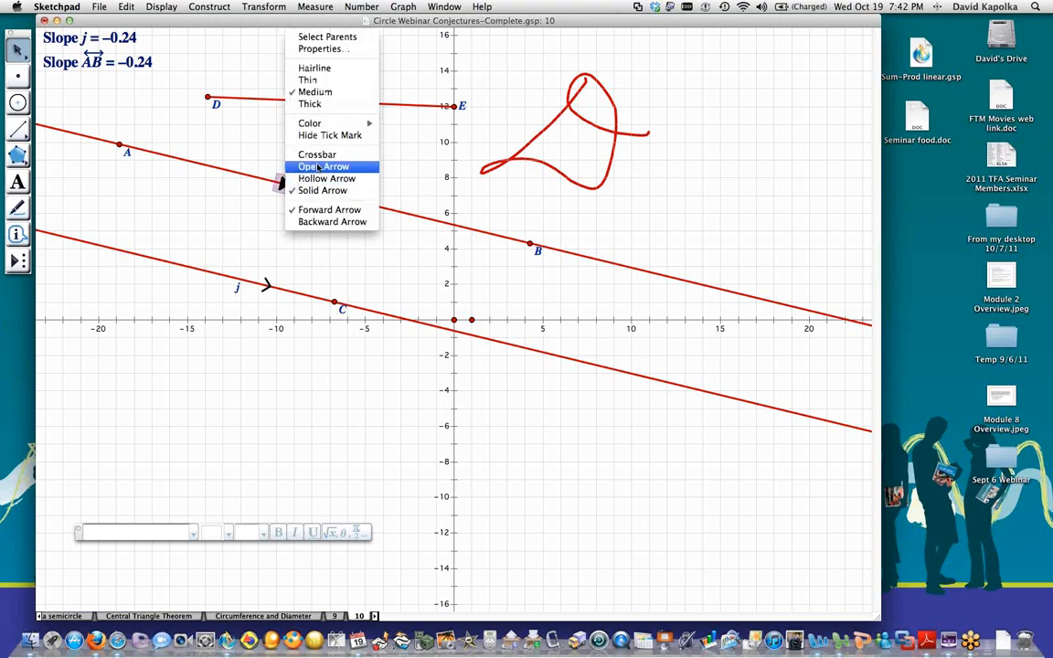
pyautogui.click(320, 168)
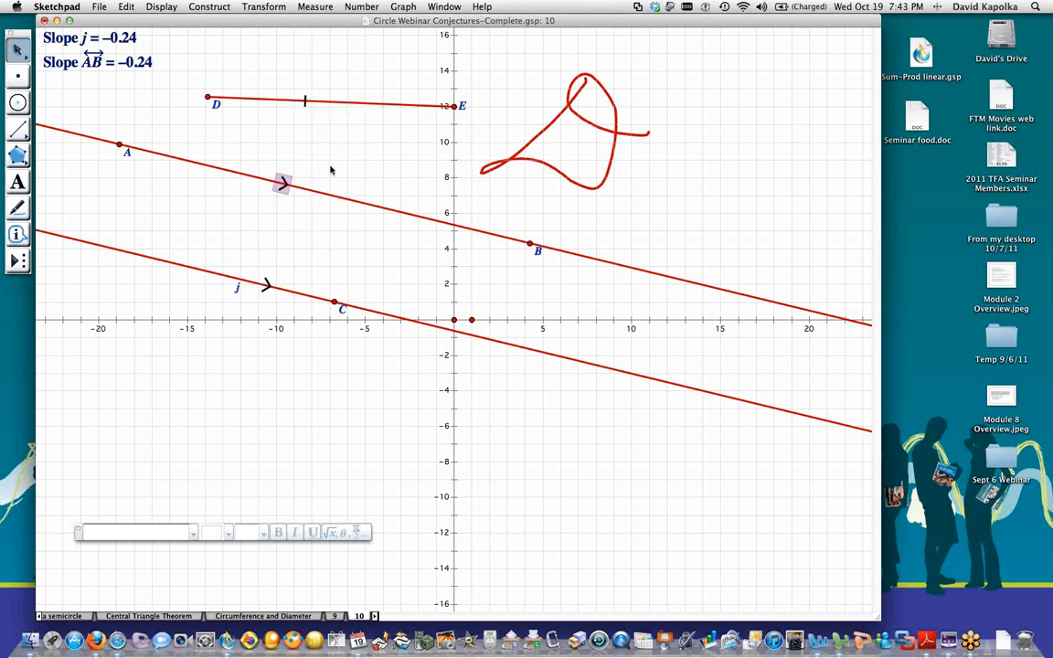
pyautogui.click(368, 187)
pyautogui.click(38, 619)
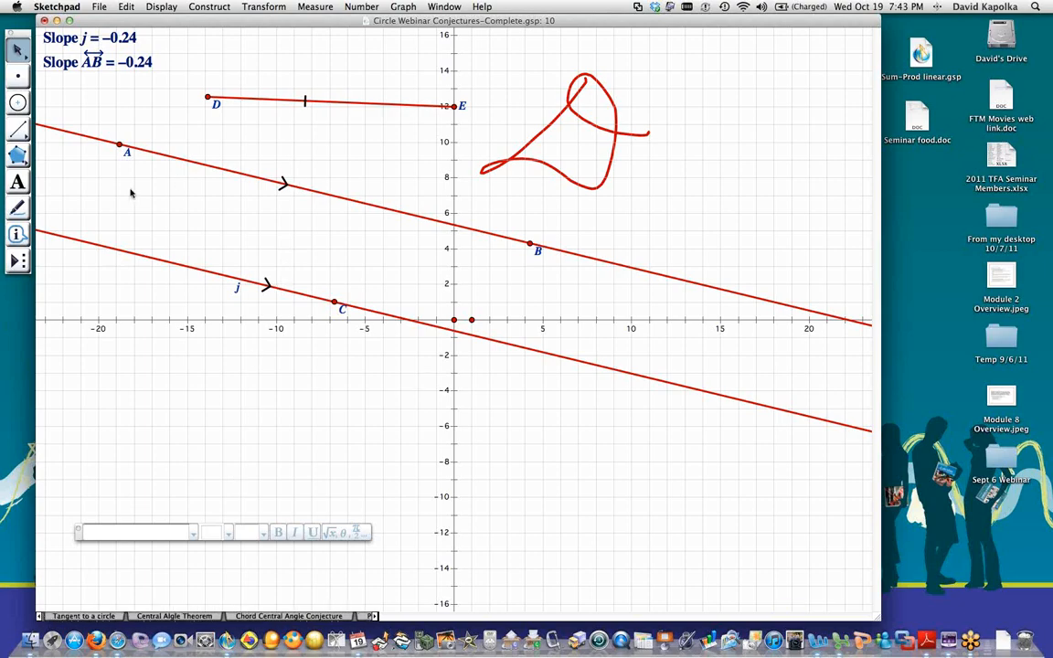
# - Double the tick mark on line AB and change its style to crossbar
pyautogui.click(17, 207)
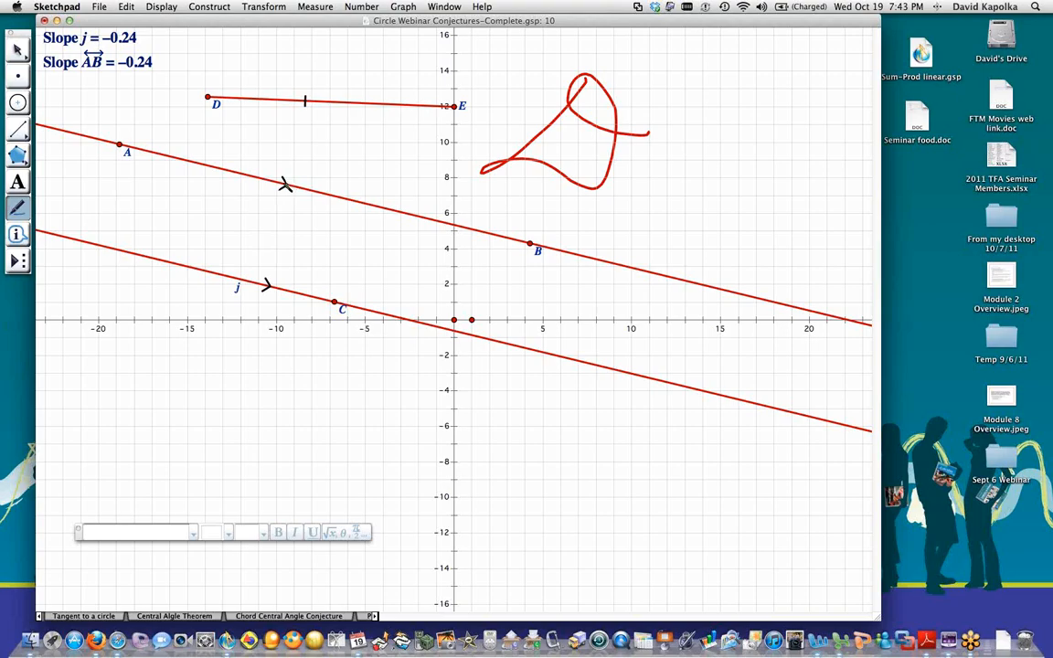
pyautogui.click(283, 184)
pyautogui.rightClick(282, 183)
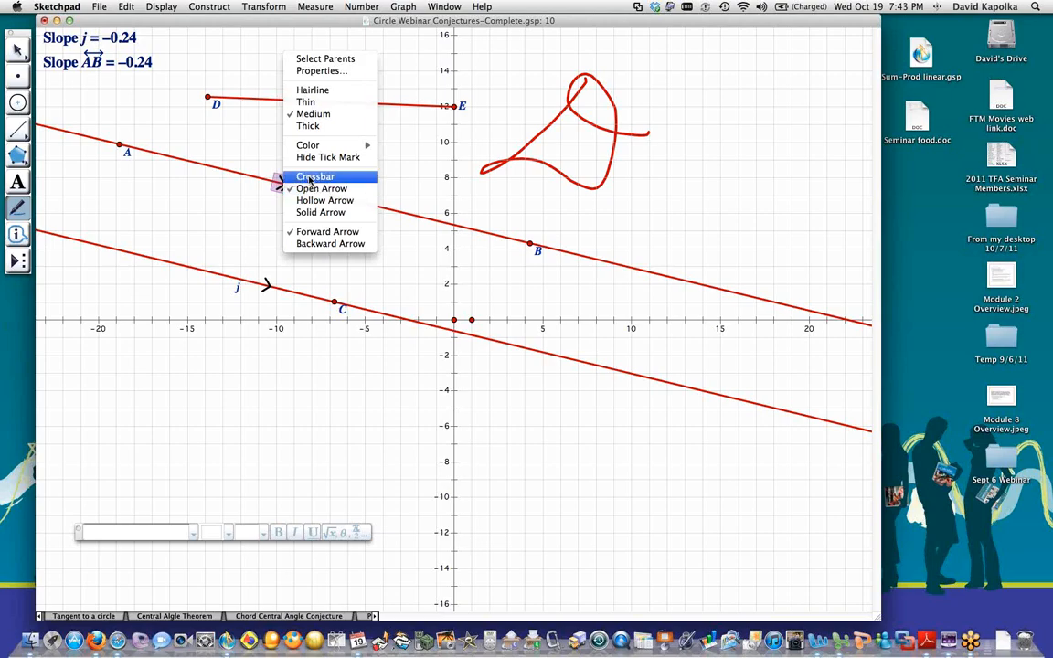
pyautogui.click(311, 178)
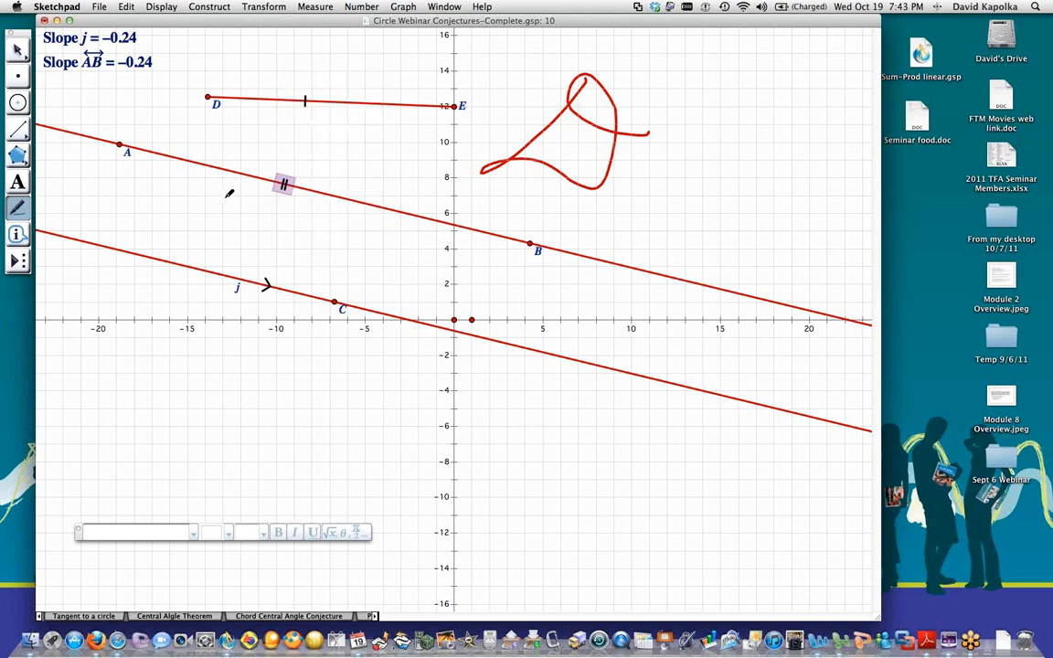
# - Set the tick mark on line AB to a single forward open arrow and deselect it
pyautogui.click(285, 186)
pyautogui.click(285, 186)
pyautogui.rightClick(284, 186)
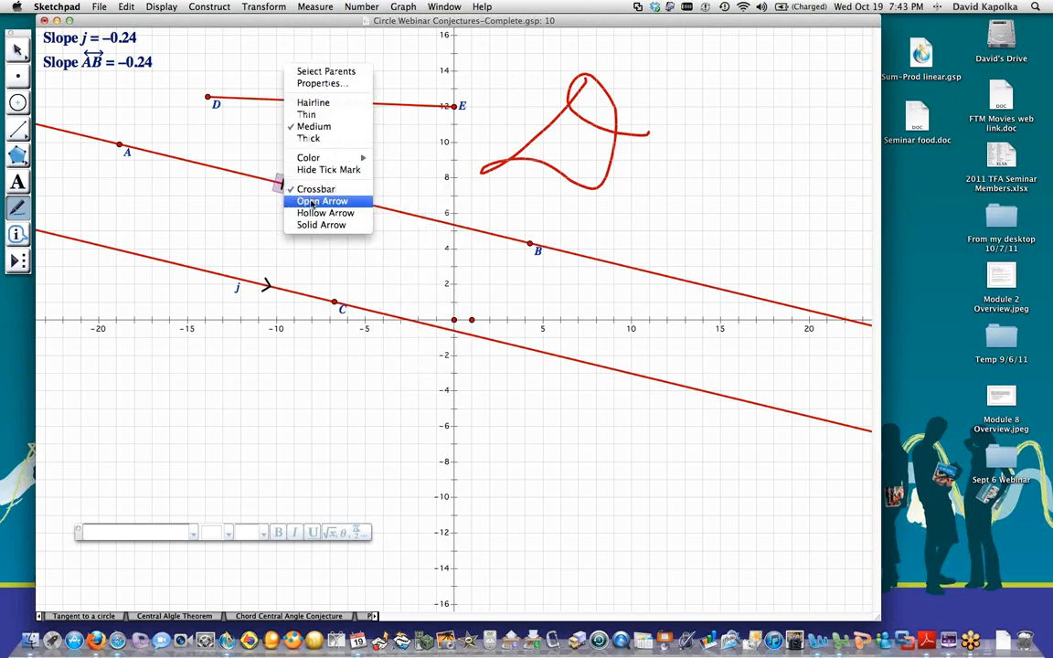
pyautogui.click(315, 201)
pyautogui.rightClick(284, 185)
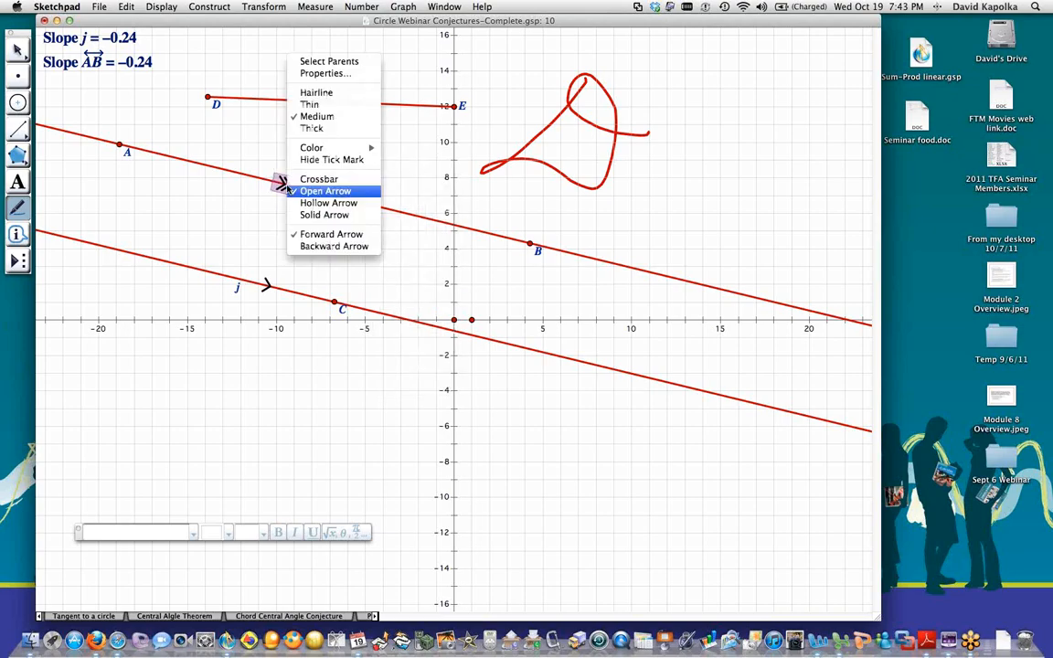
pyautogui.click(286, 189)
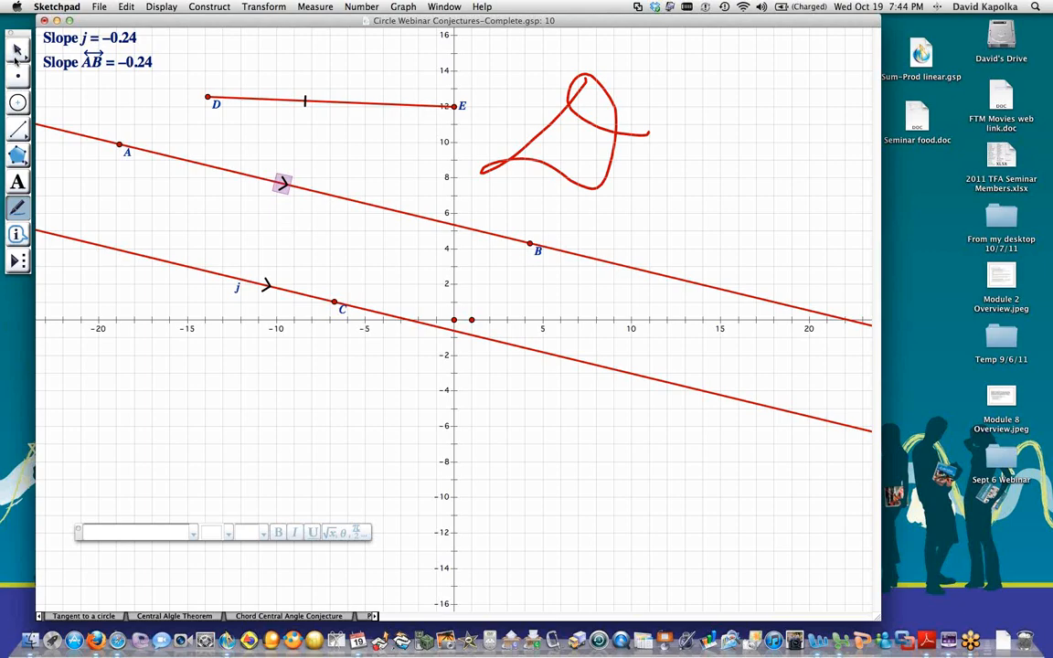
pyautogui.click(15, 53)
pyautogui.click(284, 146)
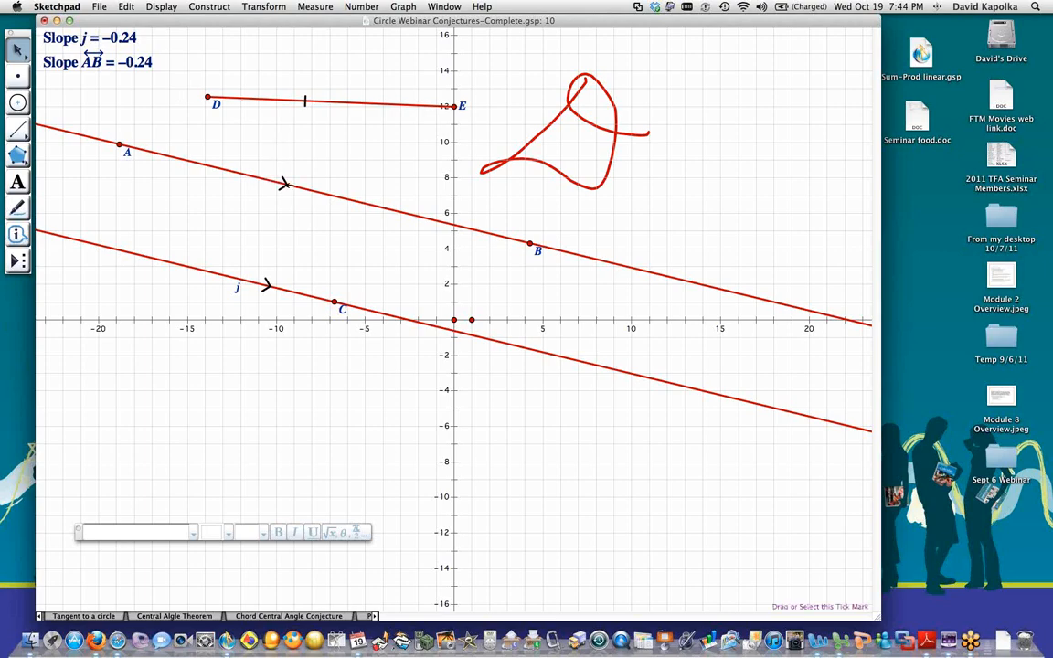
# - Activate the Marker tool and switch the document to the Tangent to a circle page
pyautogui.click(17, 204)
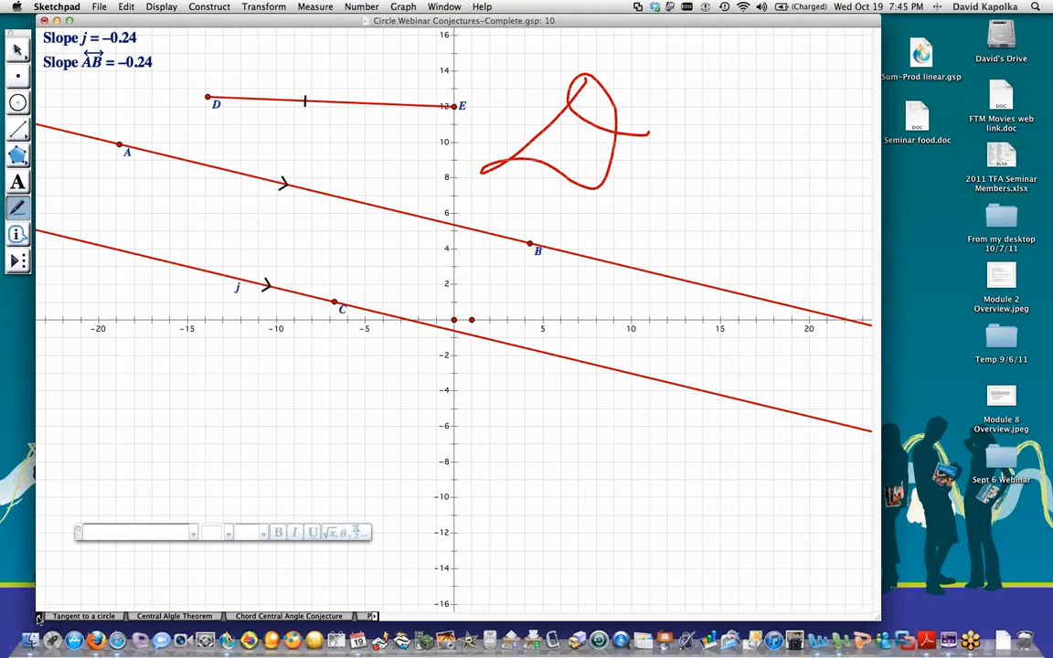
pyautogui.click(70, 618)
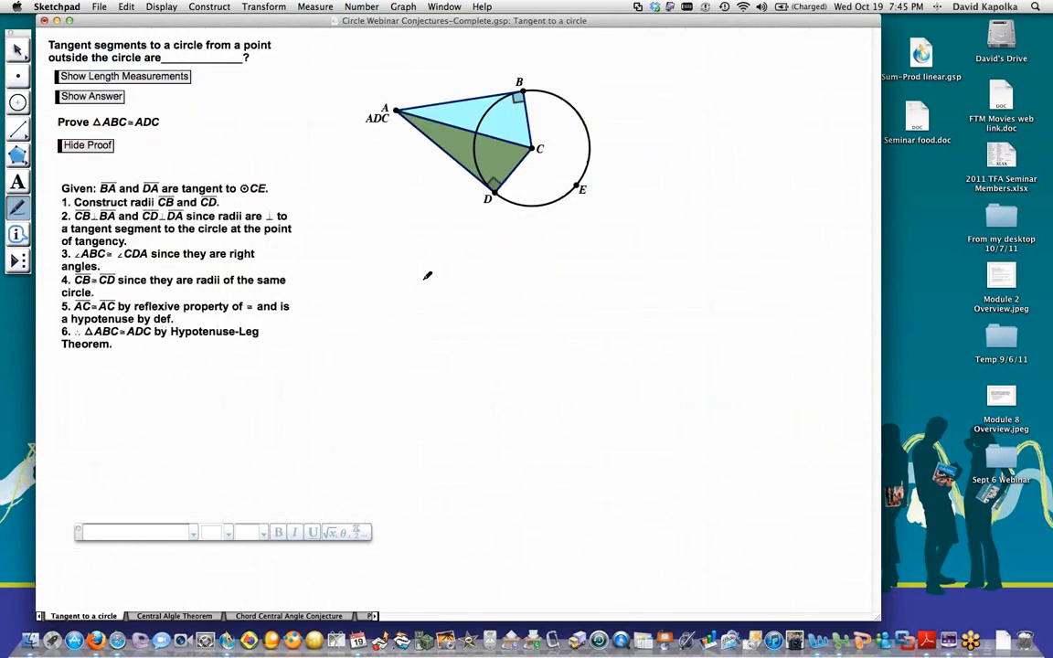
# - Switch to the Central Triangle Theorem page and hide the answer describing triangle EAF
pyautogui.click(373, 617)
pyautogui.click(373, 616)
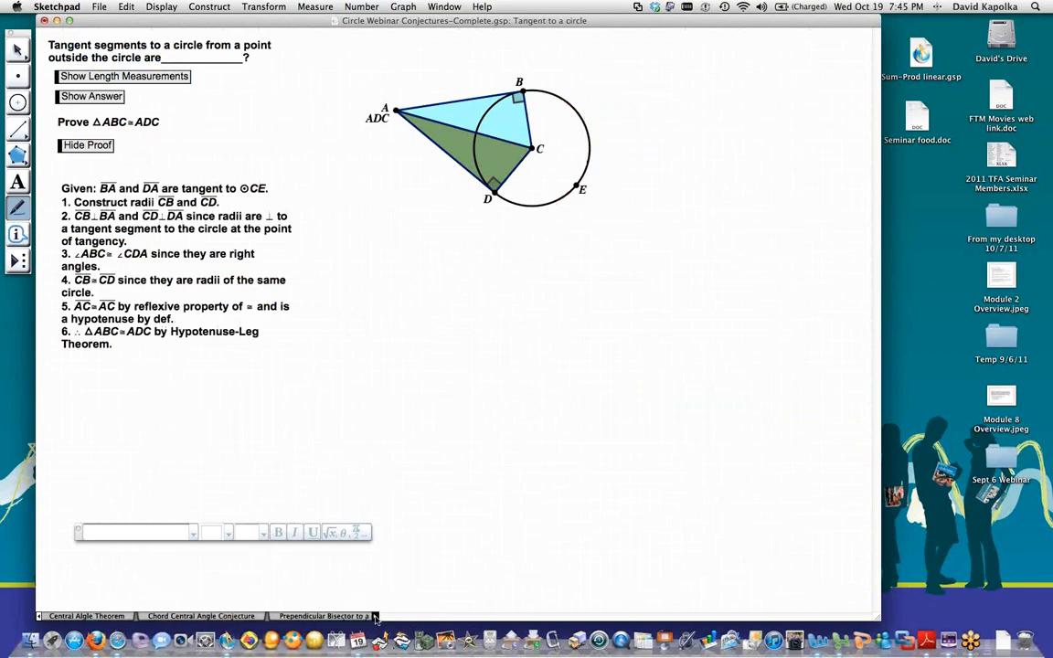
pyautogui.click(373, 616)
pyautogui.click(372, 617)
pyautogui.click(372, 616)
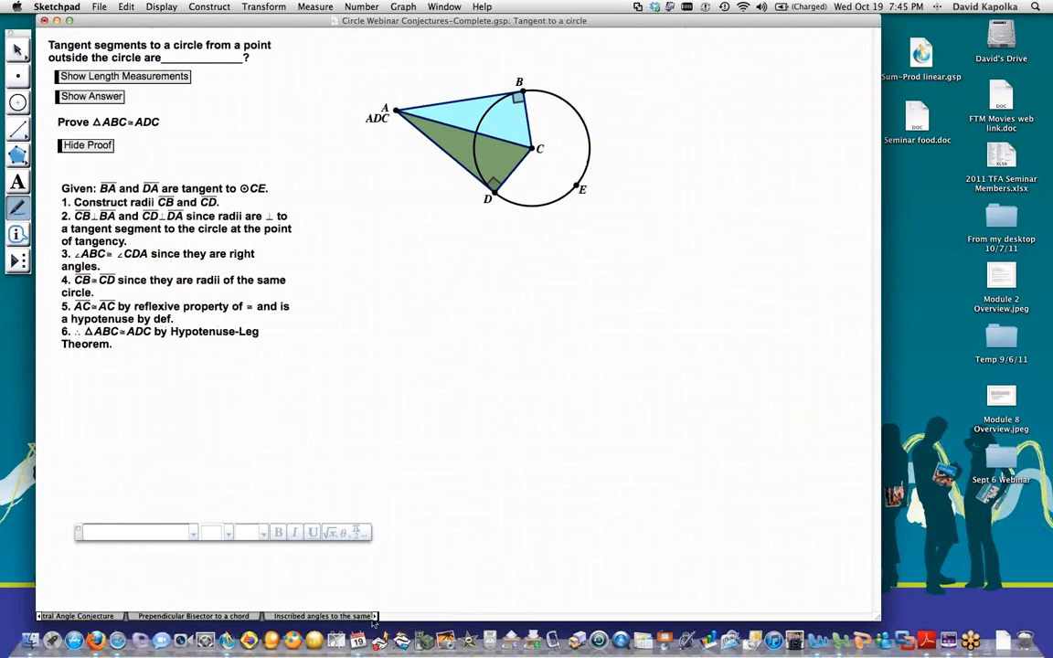
pyautogui.click(373, 617)
pyautogui.click(373, 617)
pyautogui.click(373, 617)
pyautogui.click(372, 616)
pyautogui.click(375, 617)
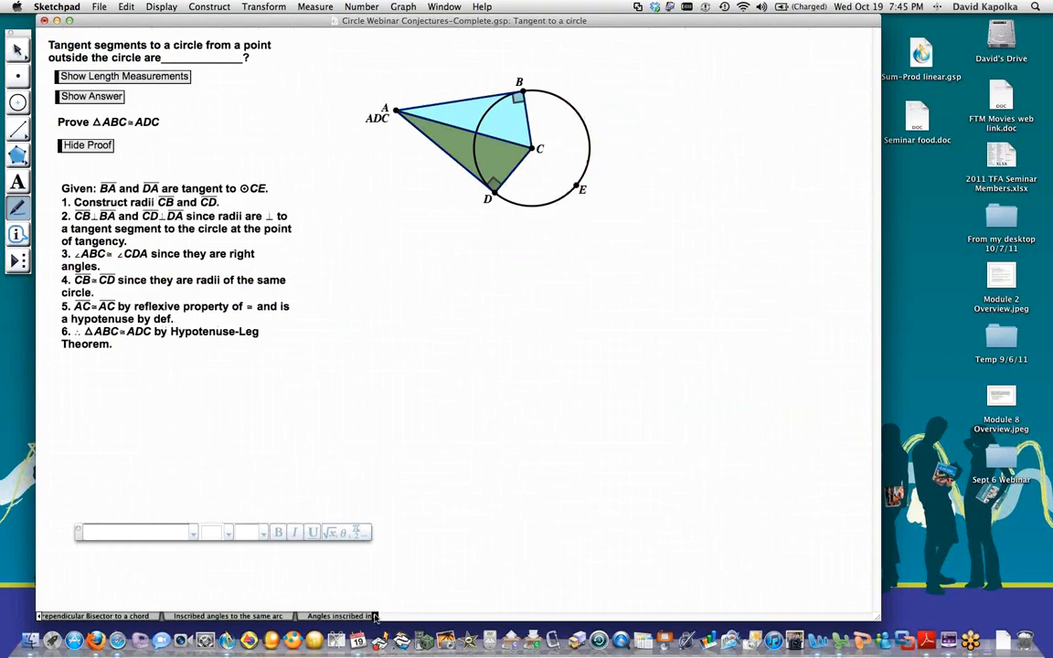
pyautogui.click(374, 616)
pyautogui.click(375, 616)
pyautogui.click(375, 617)
pyautogui.click(374, 617)
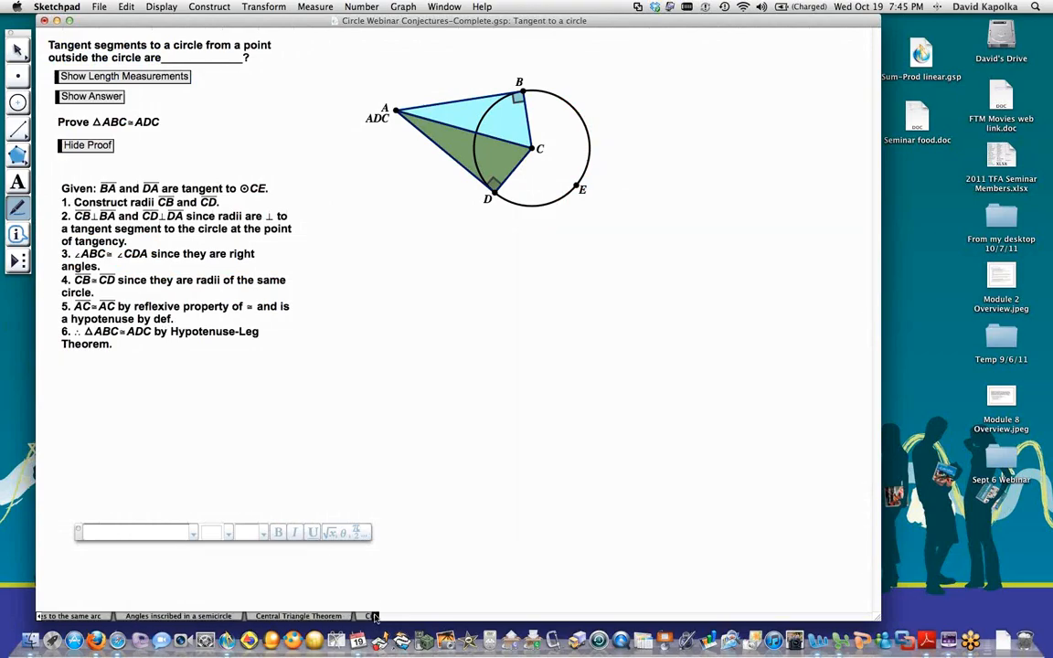
pyautogui.click(375, 616)
pyautogui.click(374, 617)
pyautogui.click(374, 616)
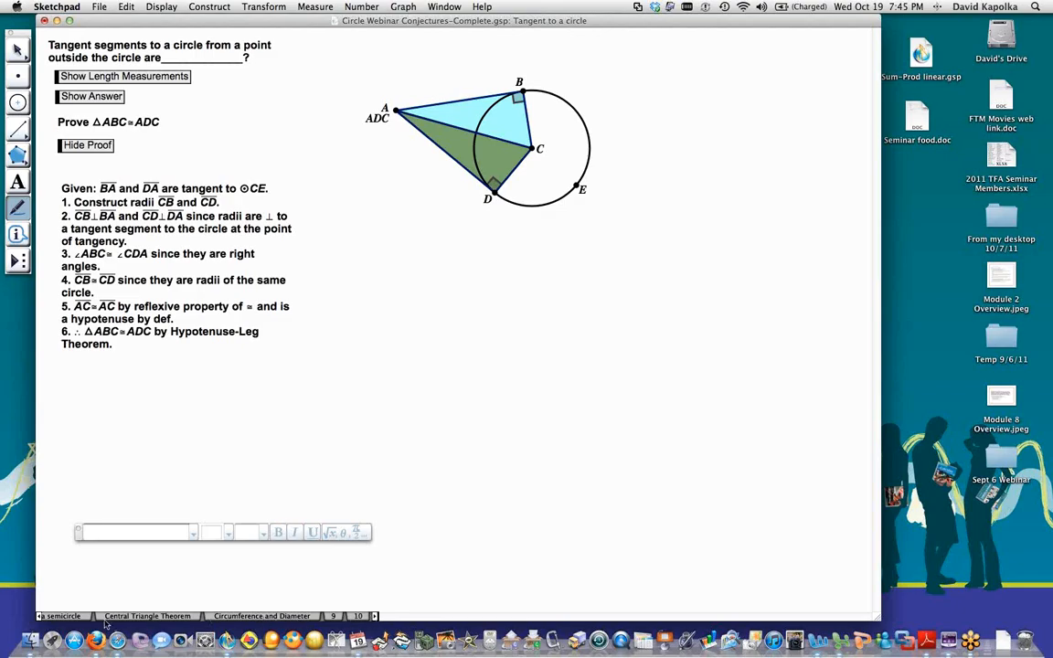
pyautogui.click(147, 616)
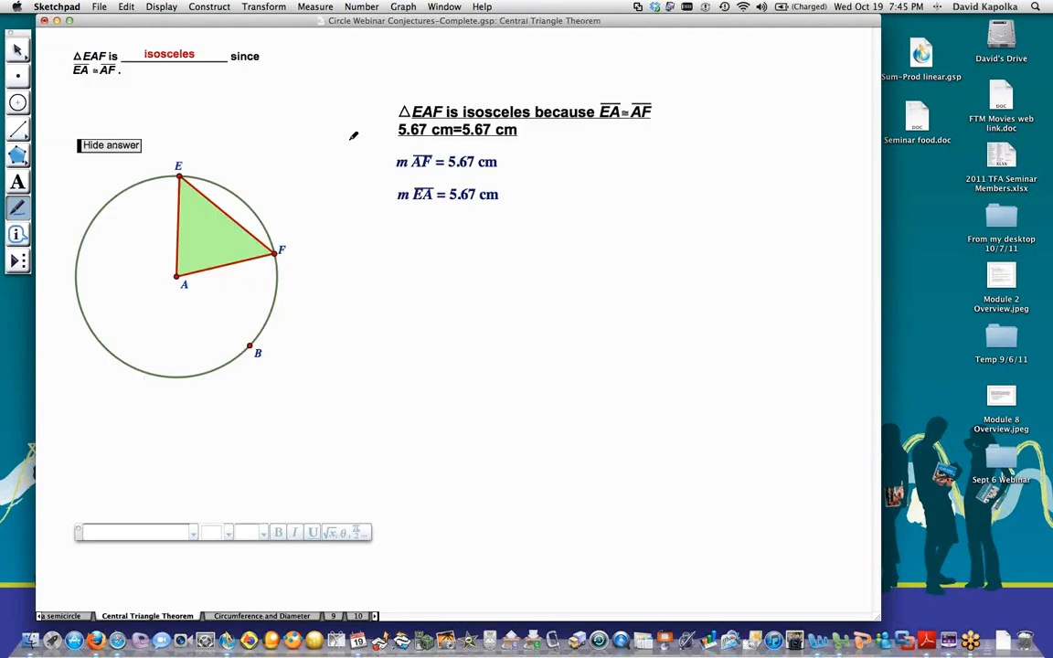
pyautogui.click(17, 50)
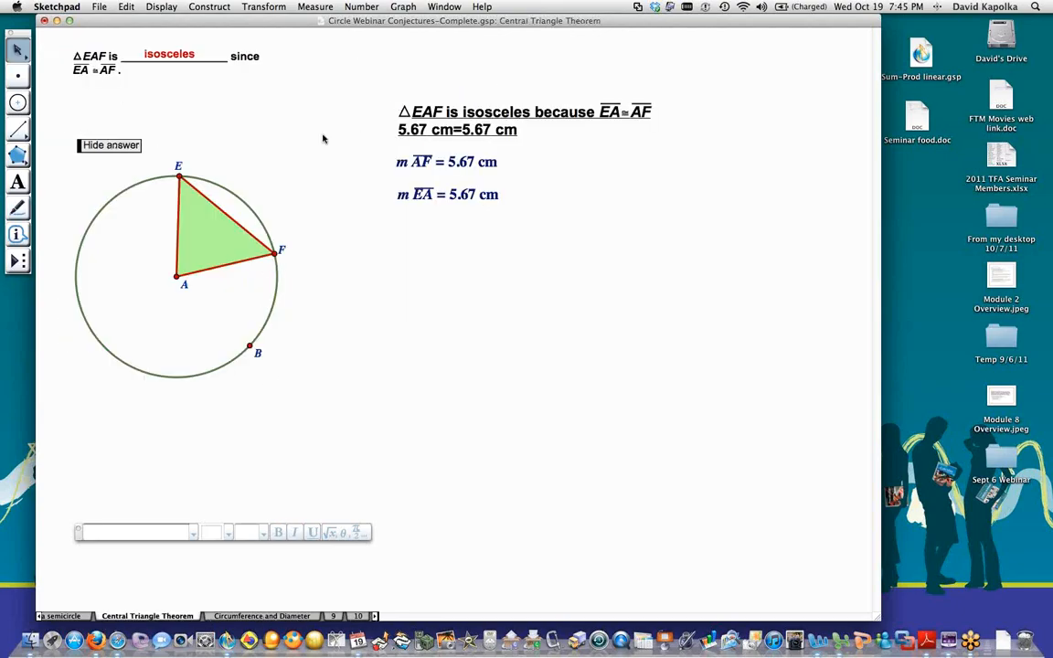
pyautogui.click(125, 146)
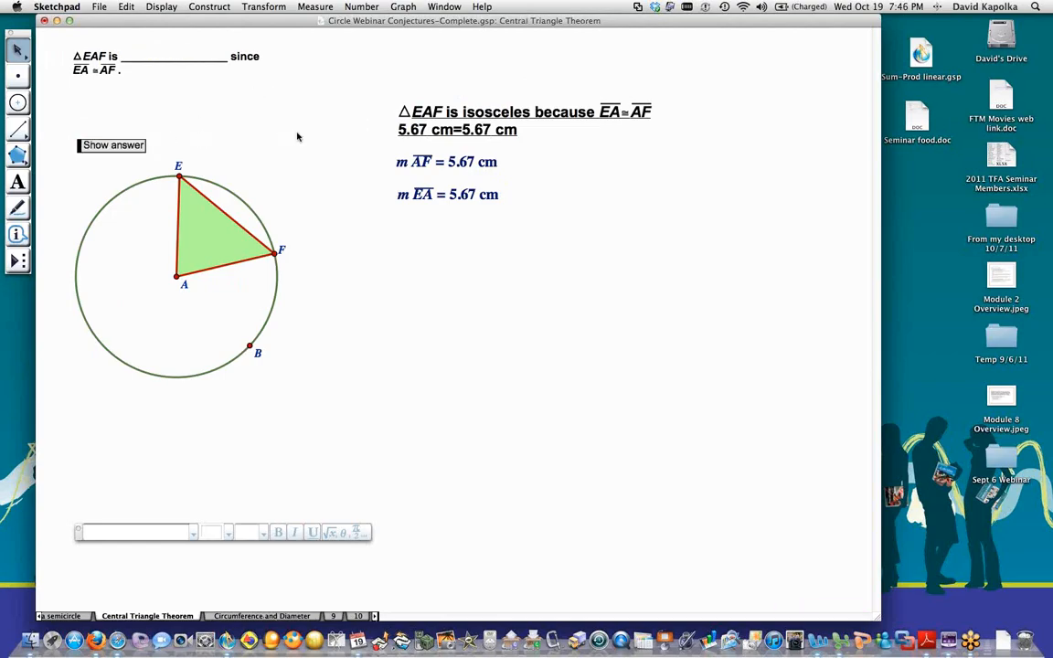
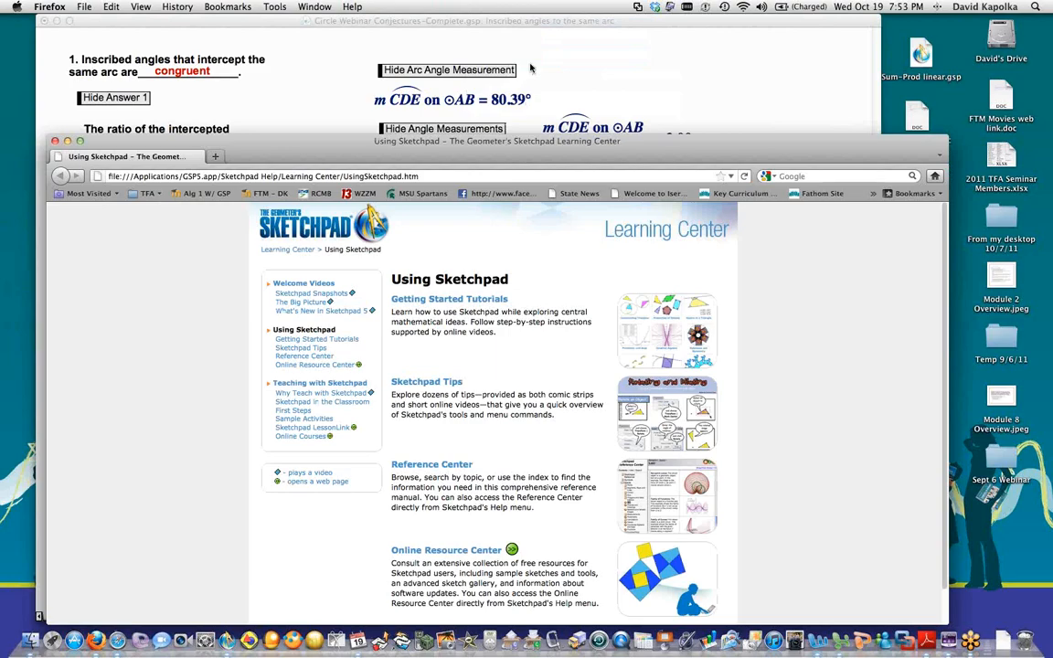
# - Move the browser window up so more of the Learning Center page fits, and open the Sketchpad Tips page
pyautogui.moveTo(659, 154); pyautogui.dragTo(645, 33)
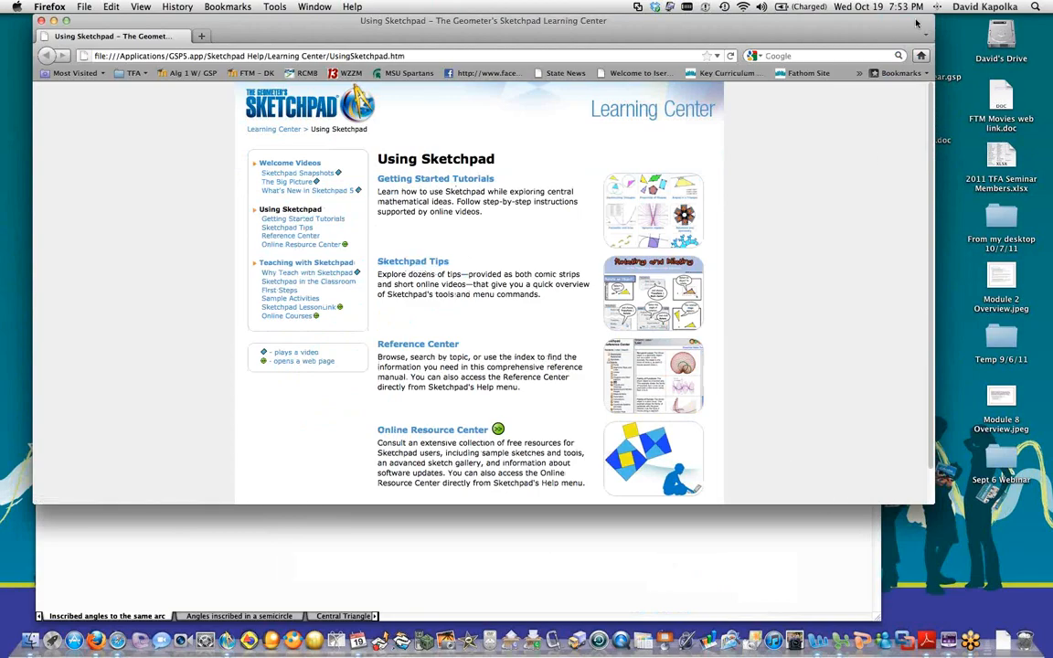
pyautogui.click(396, 265)
pyautogui.click(395, 263)
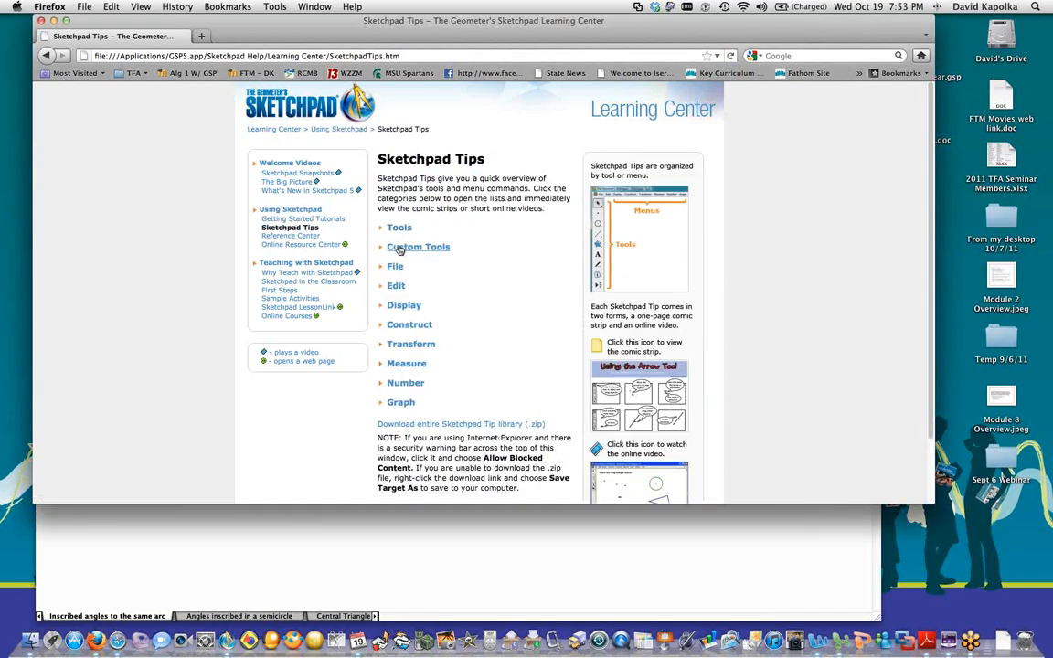
# - Expand the Custom Tools tips and read through the Creating Custom Tools comic strip
pyautogui.click(399, 249)
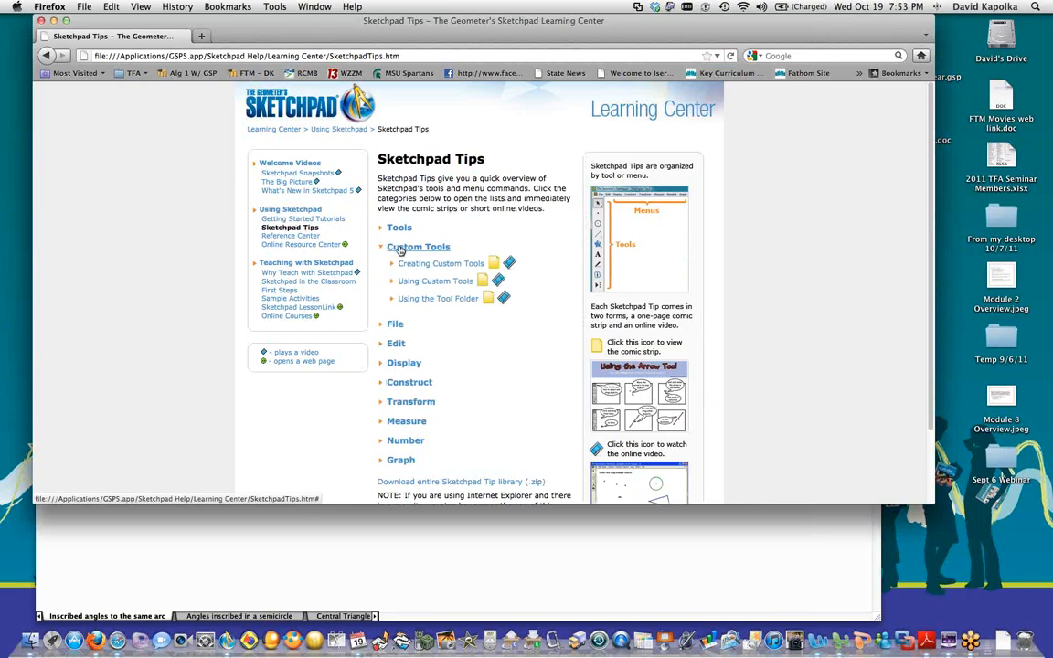
pyautogui.click(494, 264)
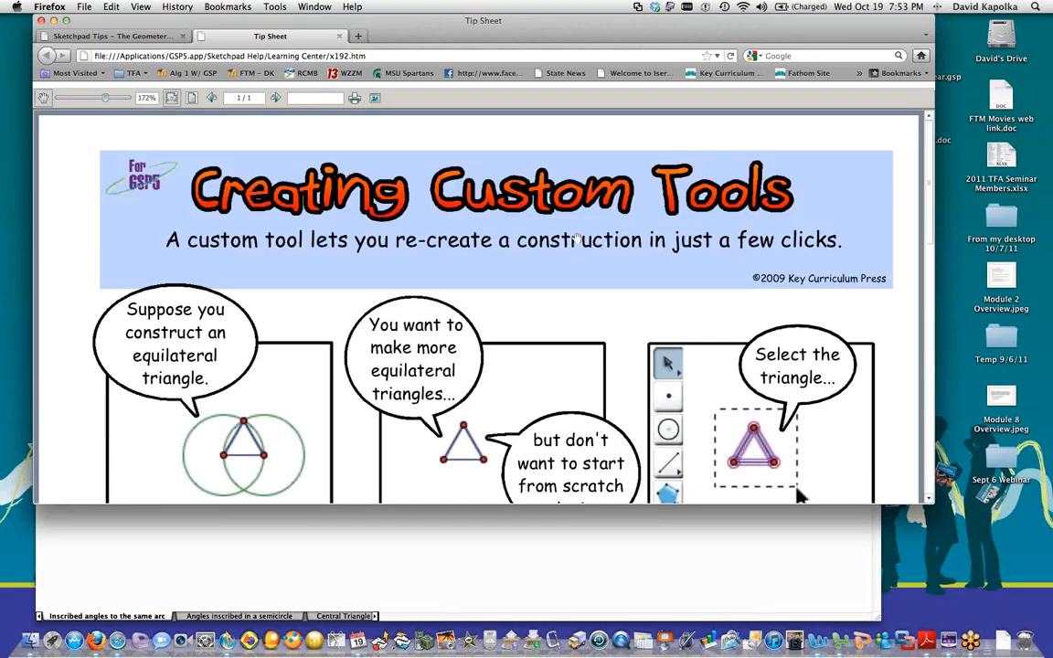
pyautogui.scroll(-10, 577, 238)
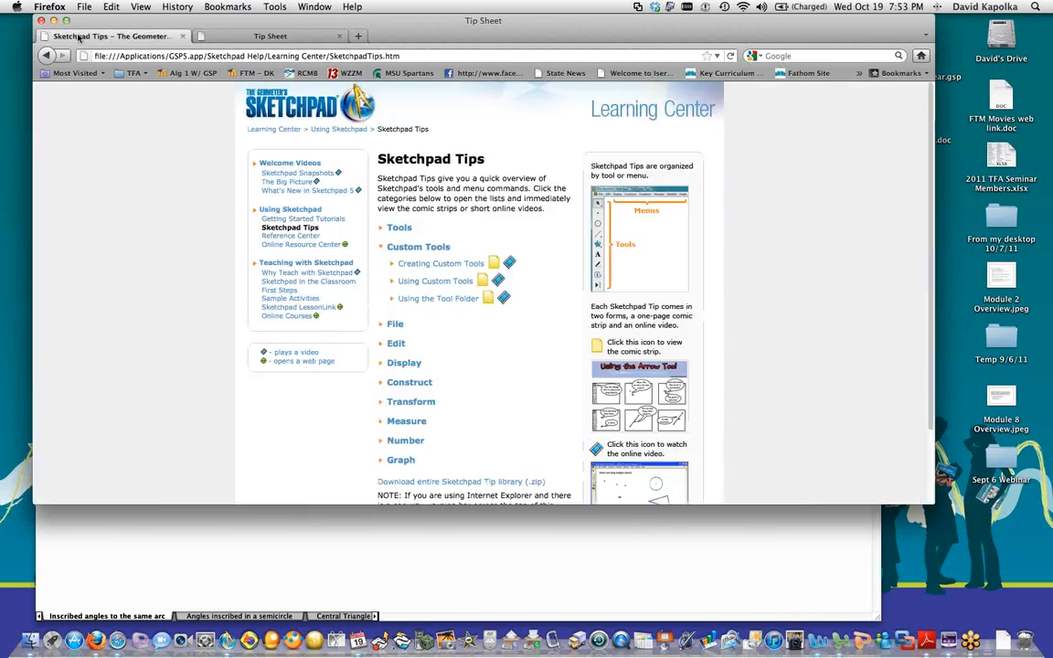
# - Go back from Sketchpad Tips to the Using Sketchpad page and close the browser window
pyautogui.hotkey('ctrl', 'shift', 'Tab')
pyautogui.click(47, 55)
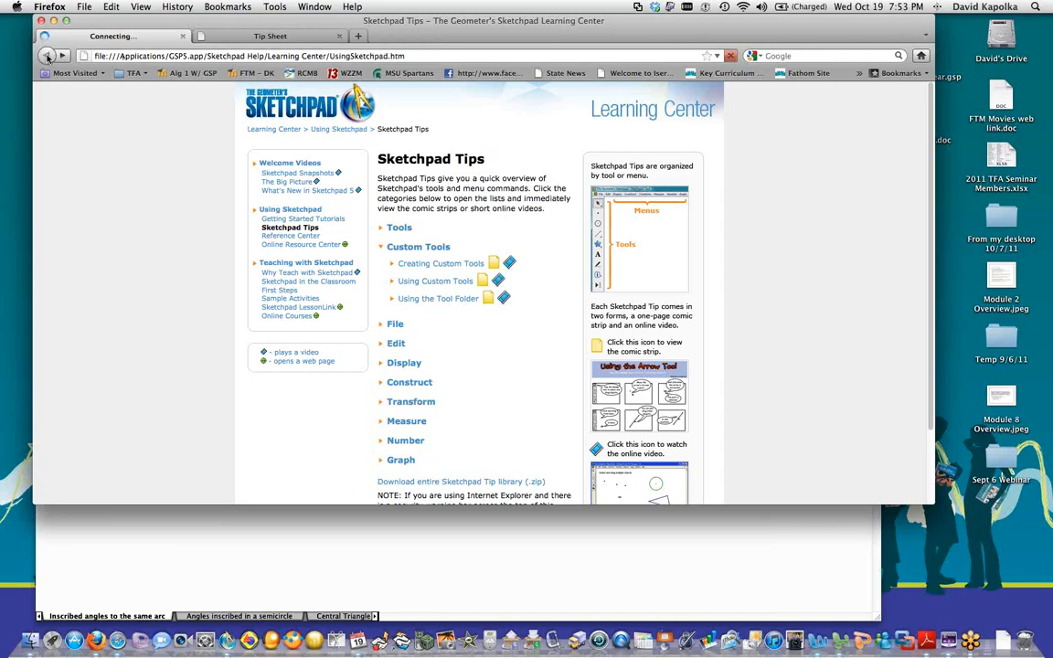
pyautogui.moveTo(408, 44)
pyautogui.mouseDown()
pyautogui.moveTo(409, 158)
pyautogui.moveTo(411, 146)
pyautogui.mouseUp()
pyautogui.click(45, 122)
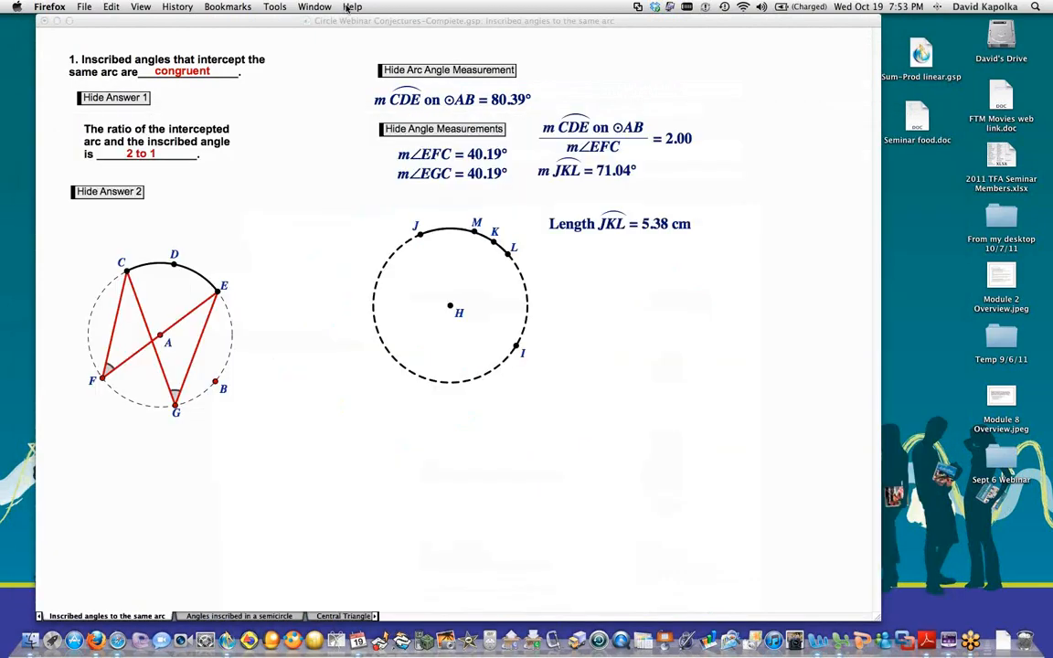
# - Switch back to Sketchpad, open the Using Sketchpad page of its Learning Center, and move the browser window up
pyautogui.click(352, 7)
pyautogui.click(334, 137)
pyautogui.click(481, 6)
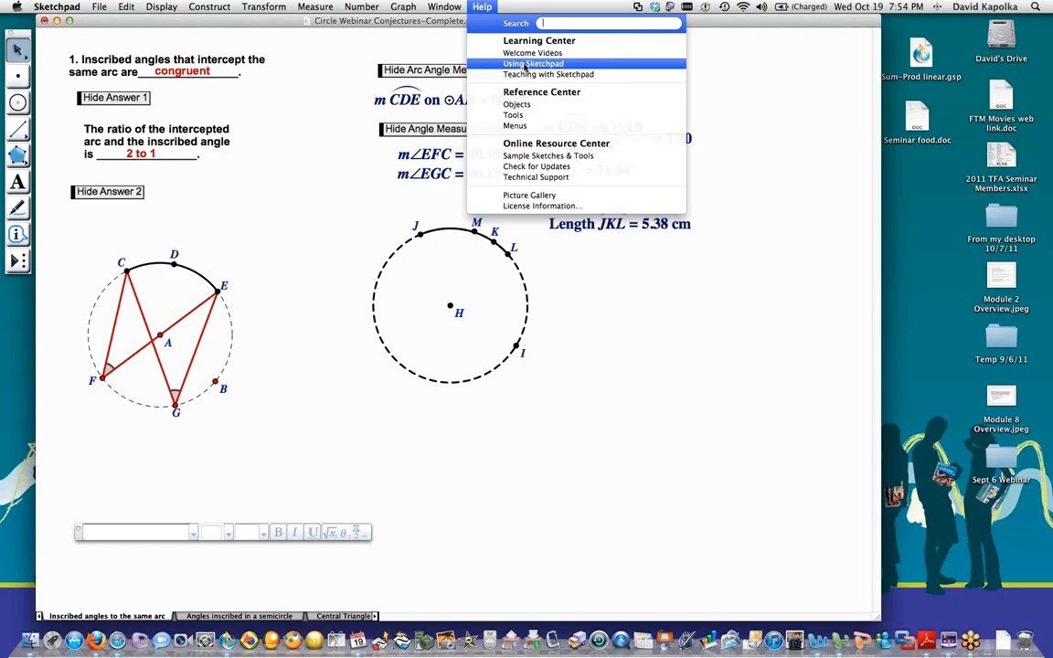
pyautogui.click(527, 66)
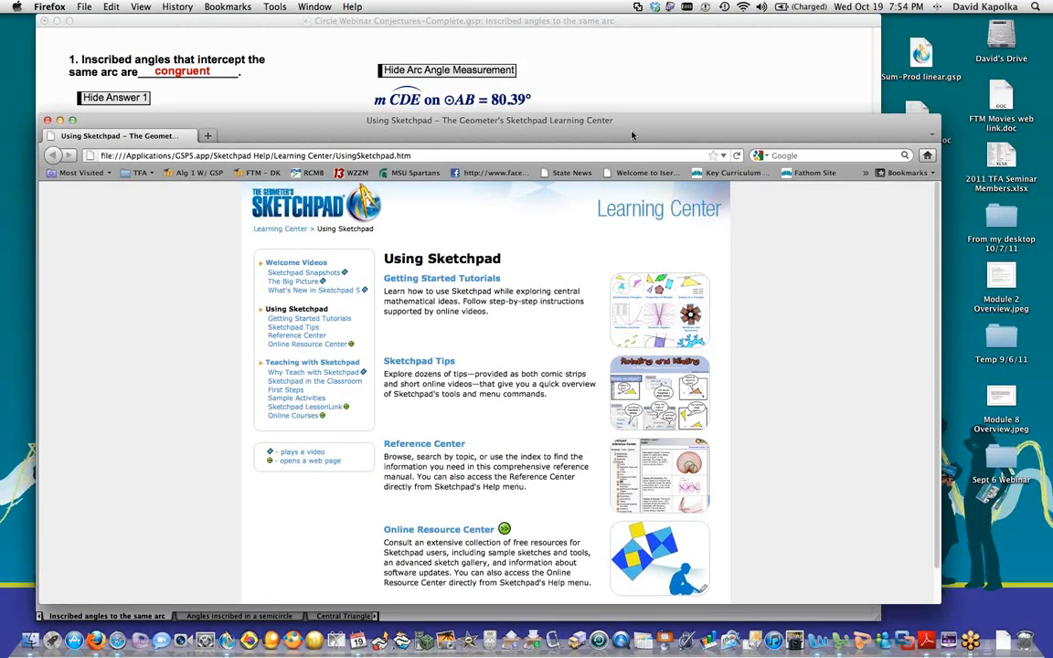
pyautogui.moveTo(568, 117); pyautogui.dragTo(544, 17)
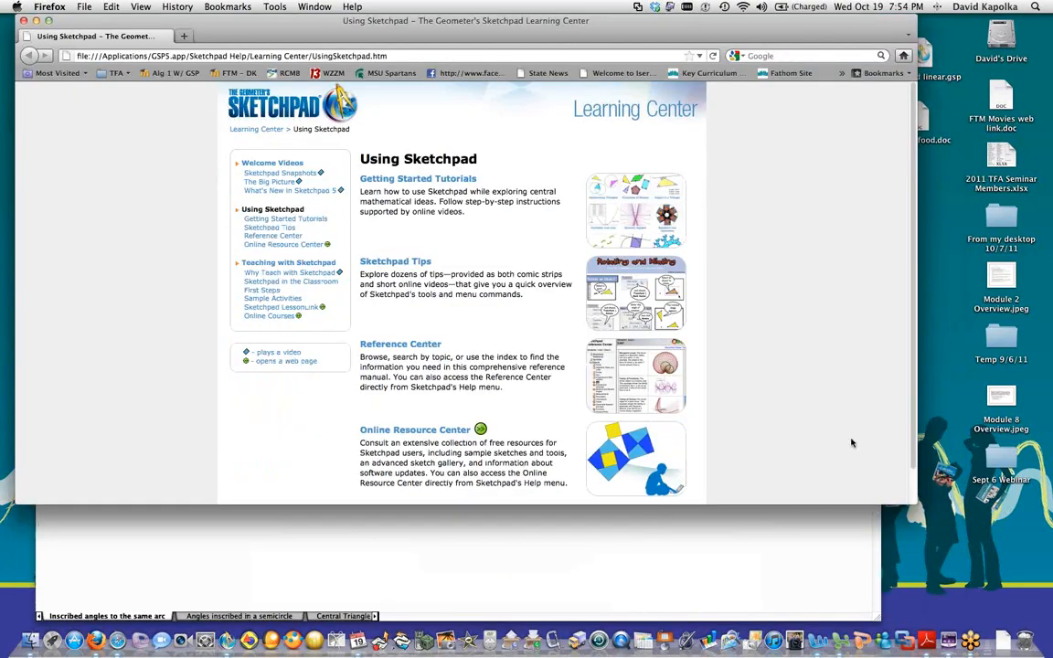
# - Open the Middle Grades list in the Learning Center's Sample Activities
pyautogui.click(956, 26)
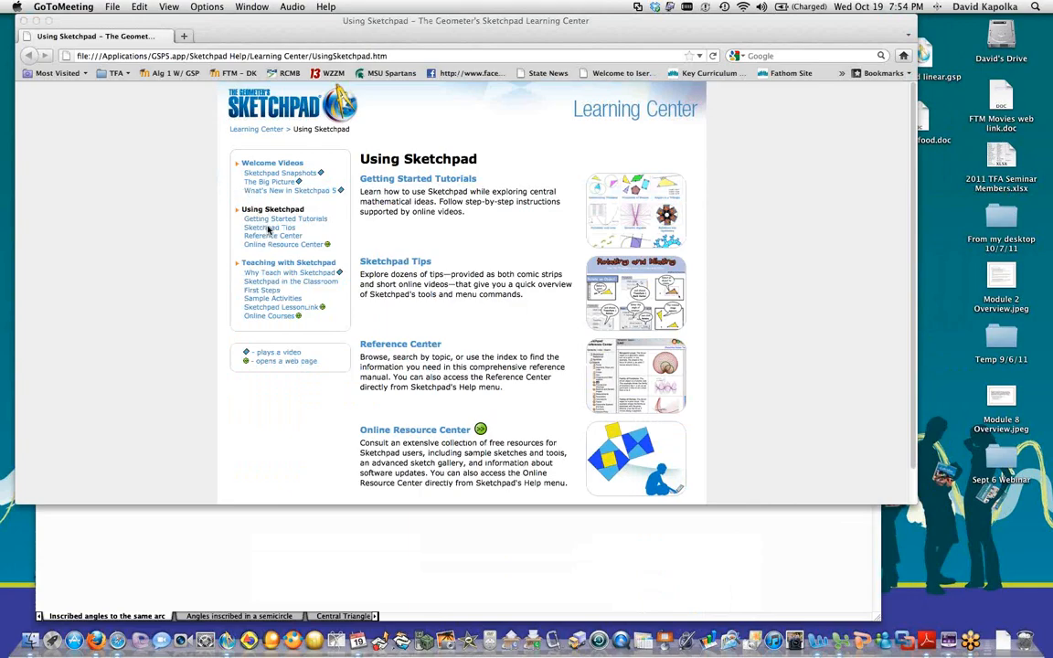
pyautogui.click(270, 300)
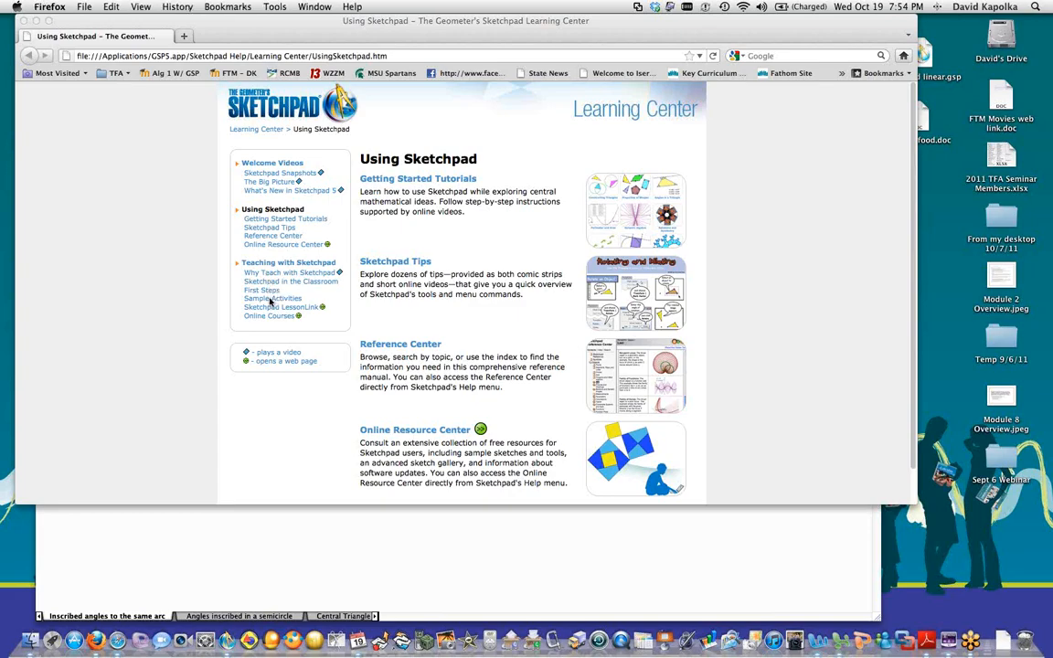
pyautogui.click(270, 301)
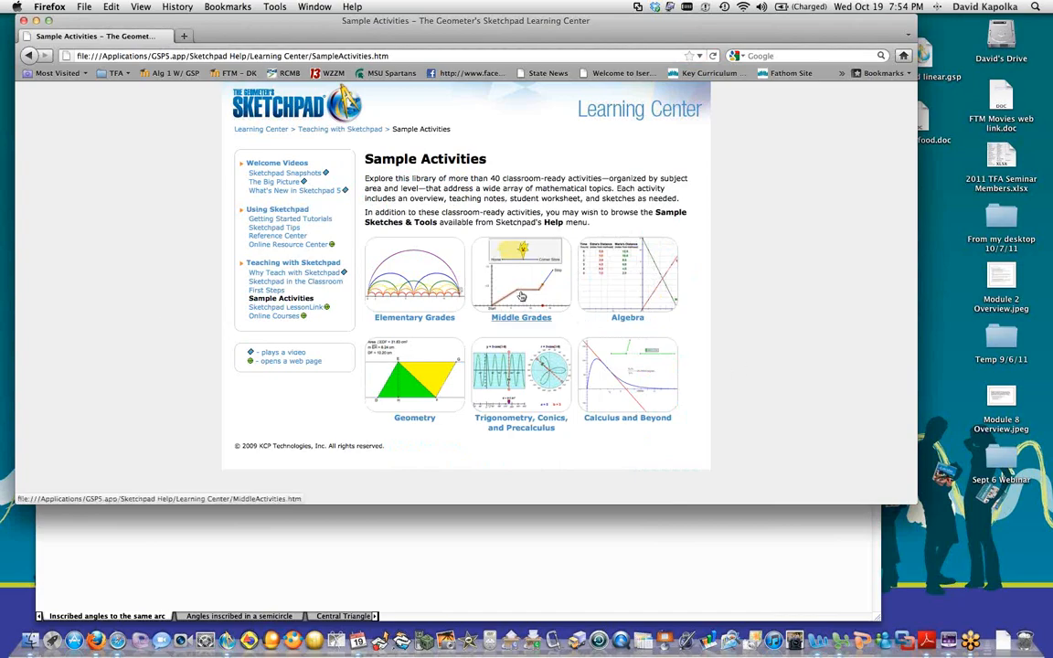
pyautogui.click(521, 296)
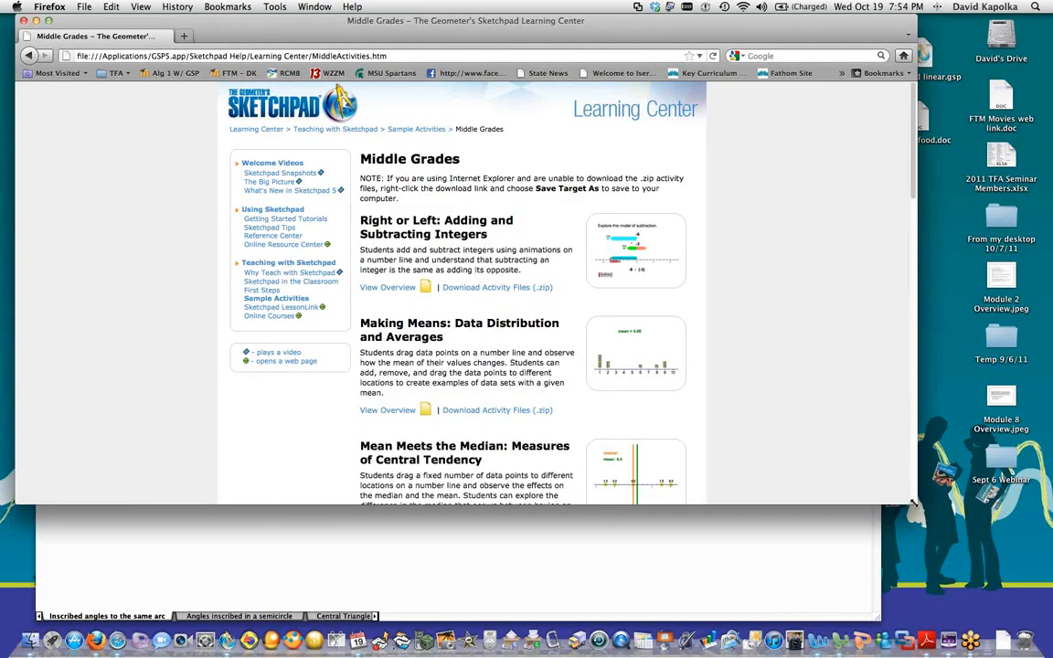
# - Enlarge the browser window and look through the whole list of Middle Grades activities
pyautogui.moveTo(914, 506); pyautogui.dragTo(928, 624)
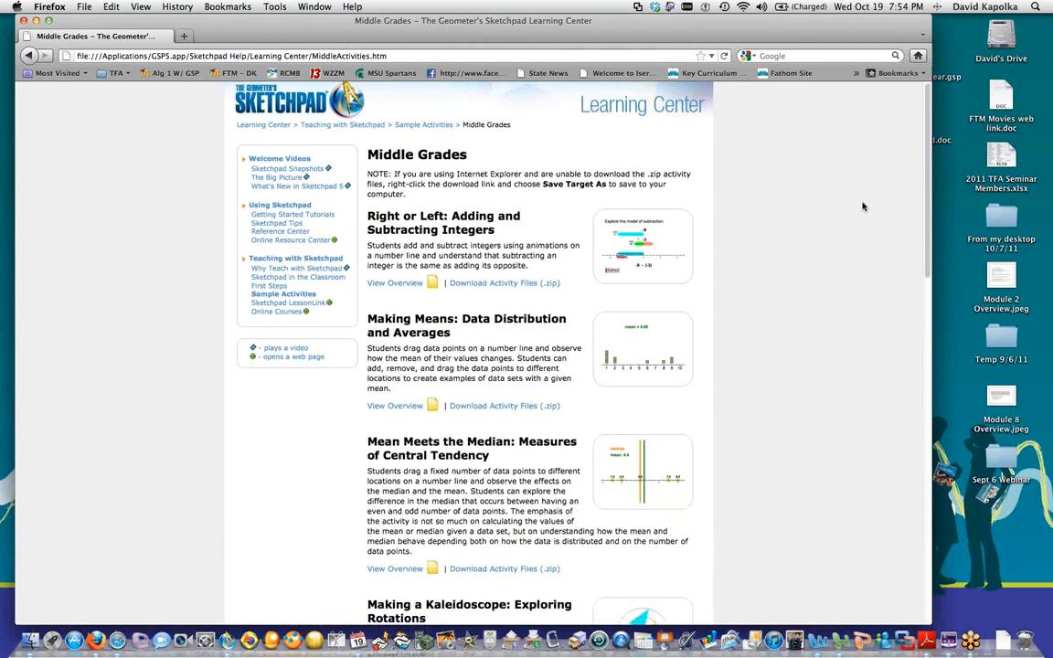
pyautogui.scroll(-1, 862, 205)
pyautogui.scroll(-2, 863, 204)
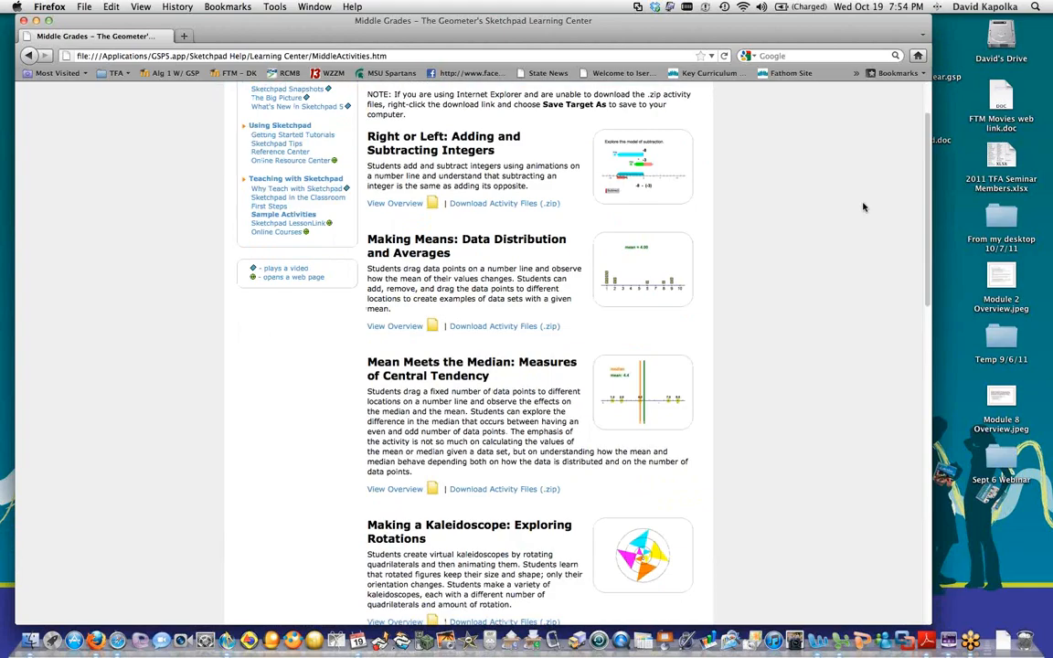
pyautogui.scroll(-3, 863, 207)
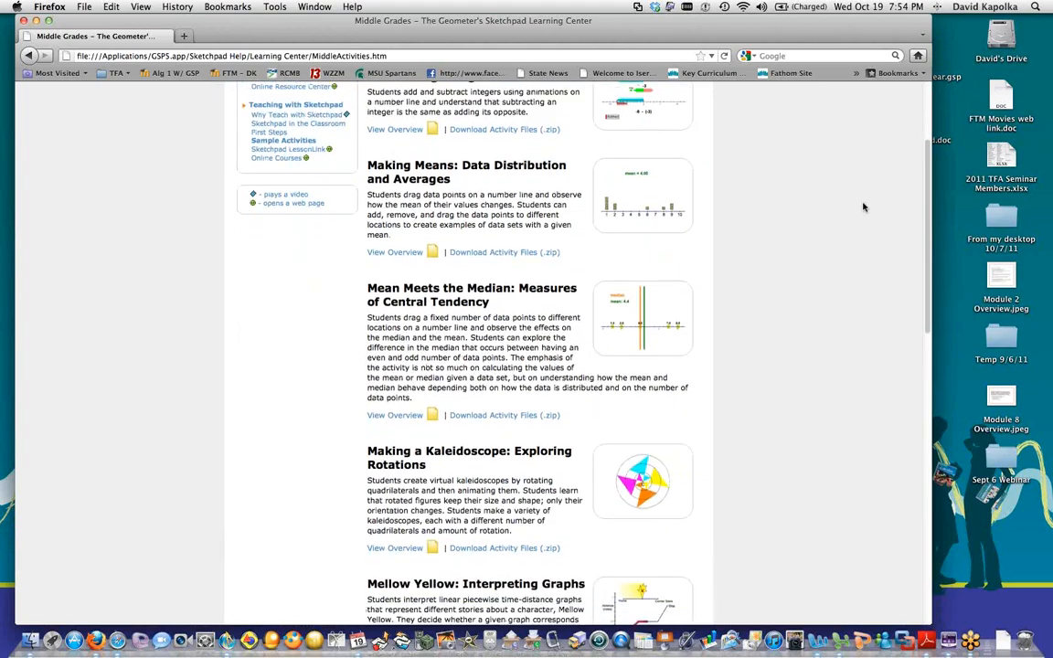
pyautogui.scroll(-6, 827, 230)
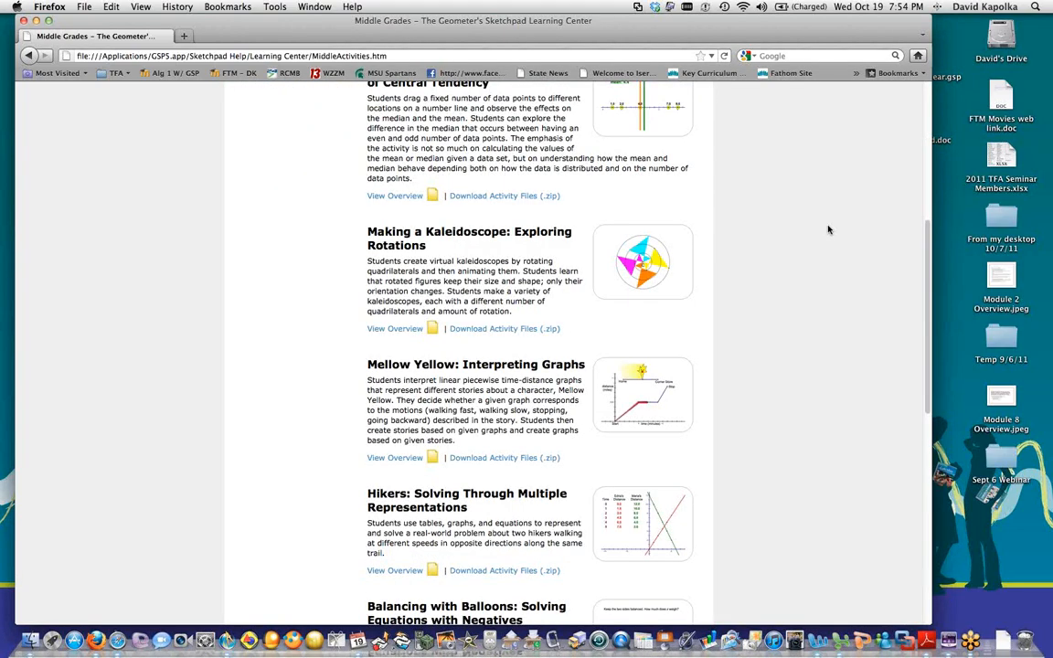
pyautogui.scroll(-8, 828, 230)
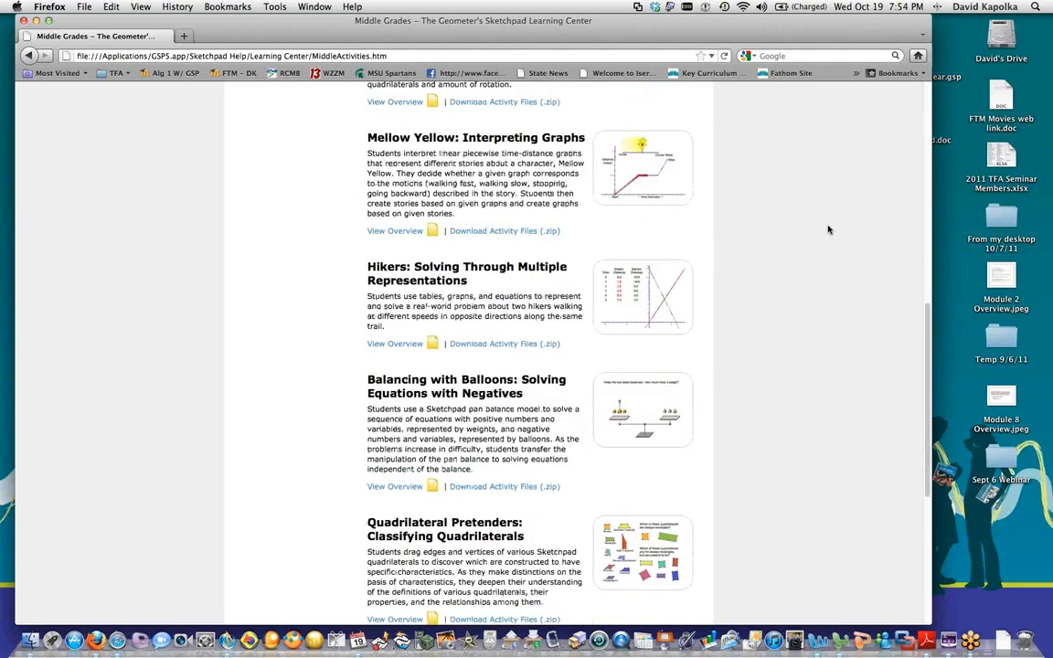
pyautogui.scroll(-7, 828, 229)
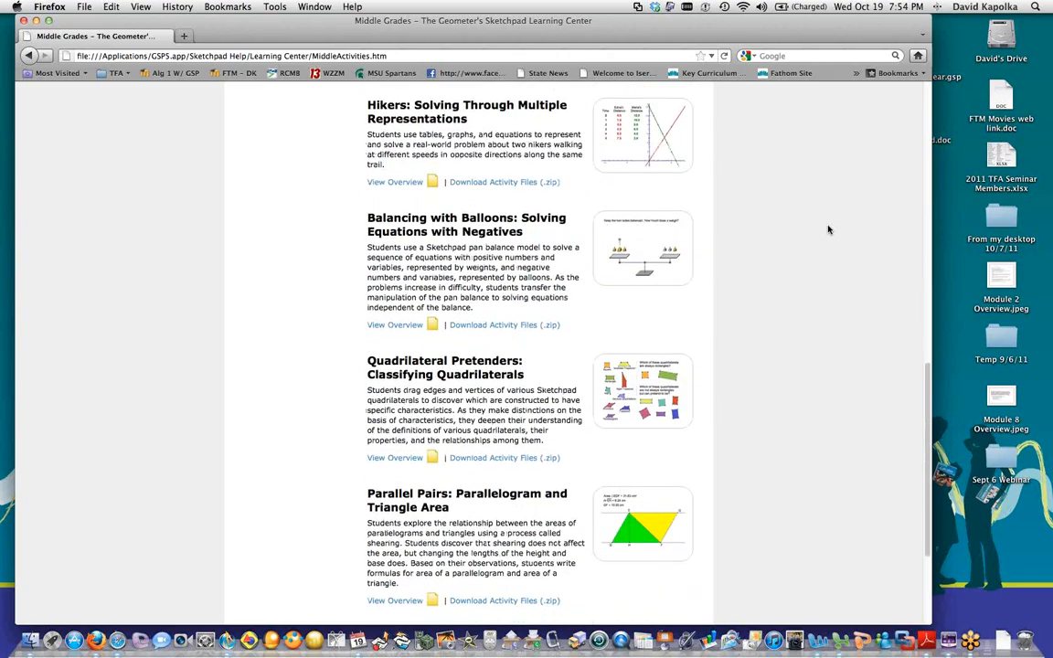
pyautogui.scroll(-3, 828, 229)
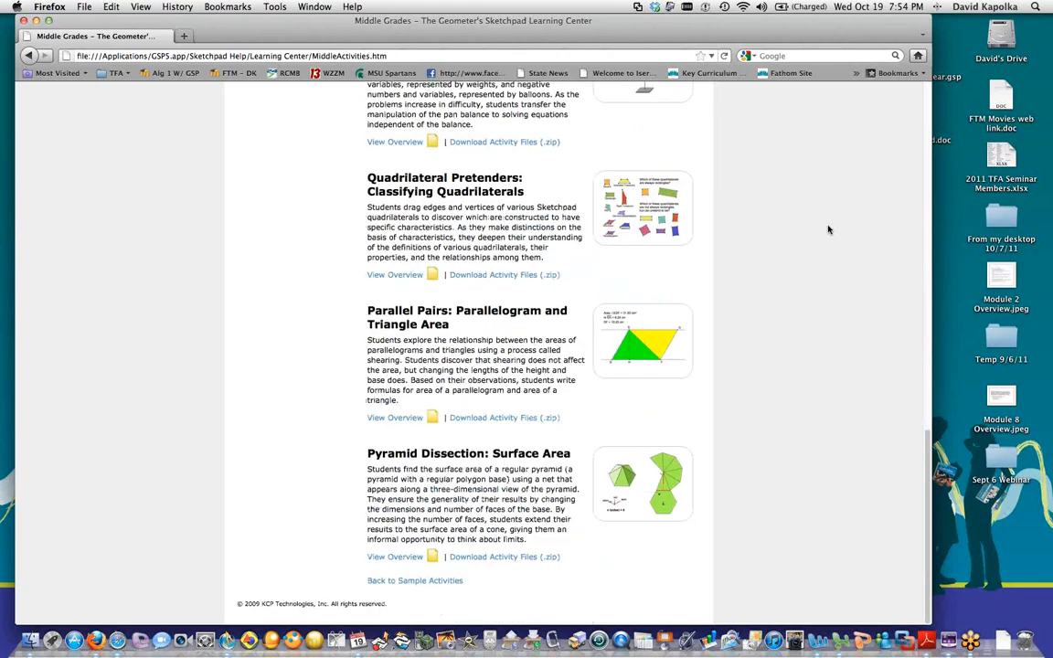
pyautogui.scroll(20, 828, 229)
pyautogui.scroll(8, 828, 229)
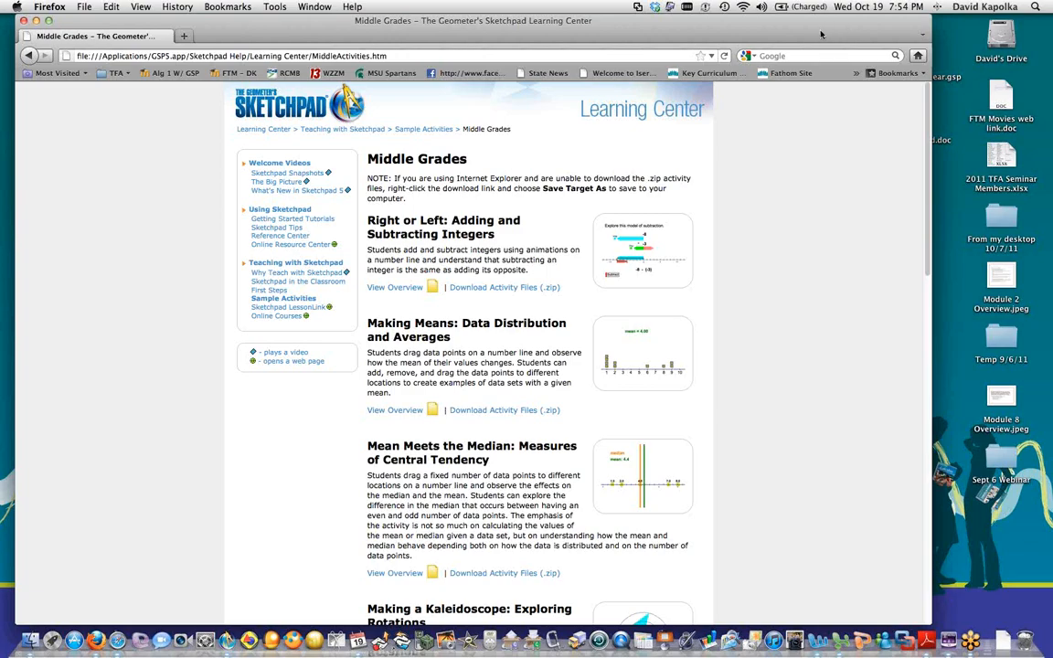
pyautogui.moveTo(827, 30); pyautogui.dragTo(841, 29)
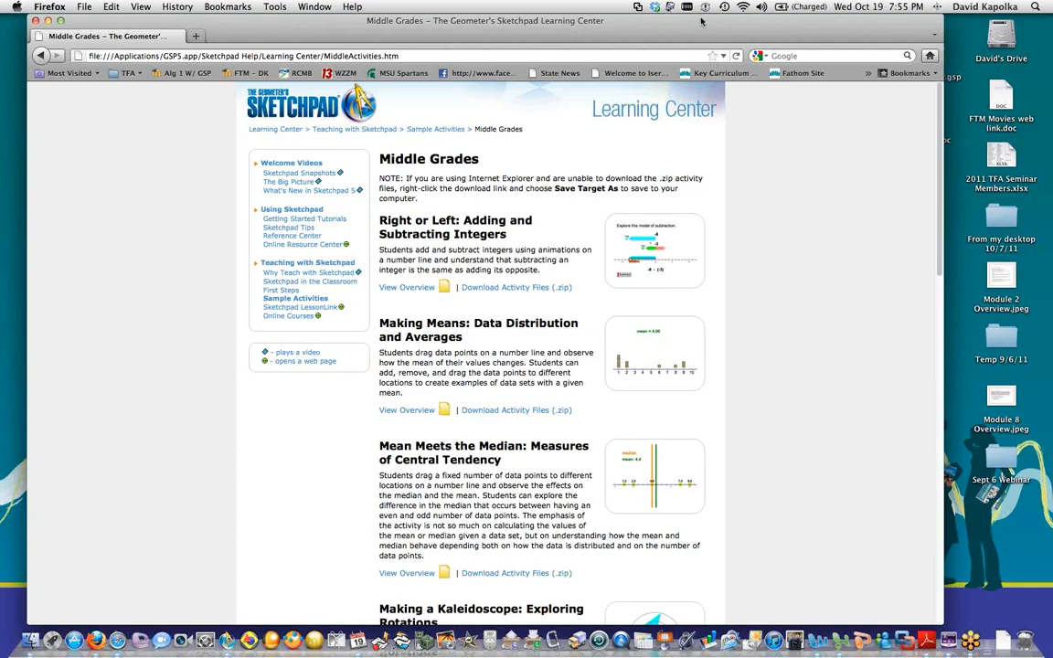
pyautogui.moveTo(702, 20)
pyautogui.mouseDown()
pyautogui.moveTo(702, 102)
pyautogui.moveTo(702, 15)
pyautogui.mouseUp()
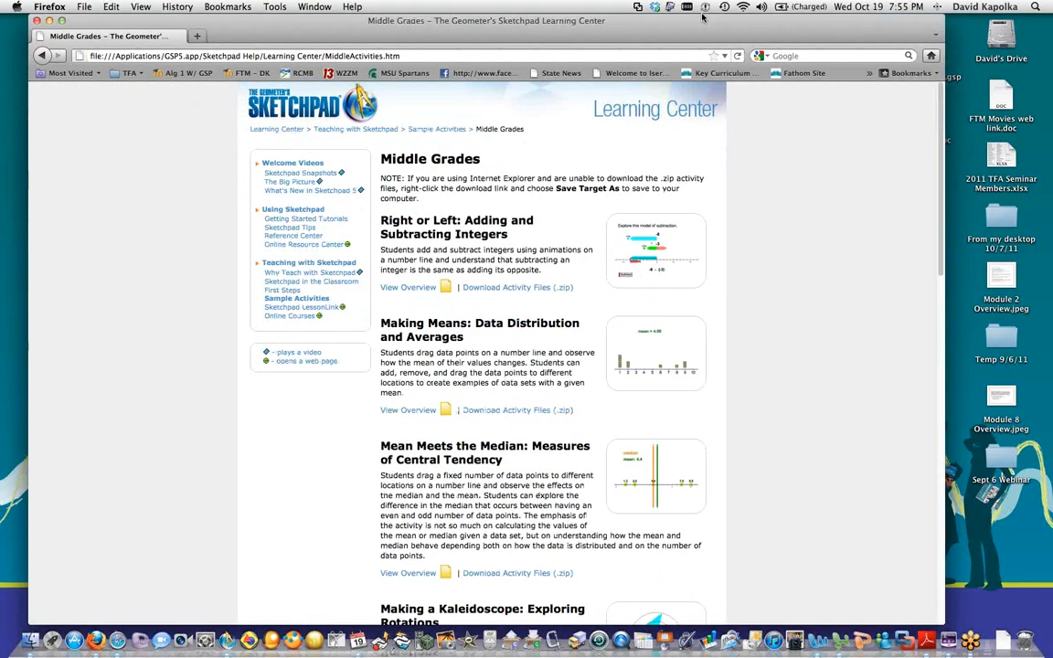
# - Move the Learning Center browser window down, switch to Sketchpad, and view the resources listed in its Help
pyautogui.click(1039, 24)
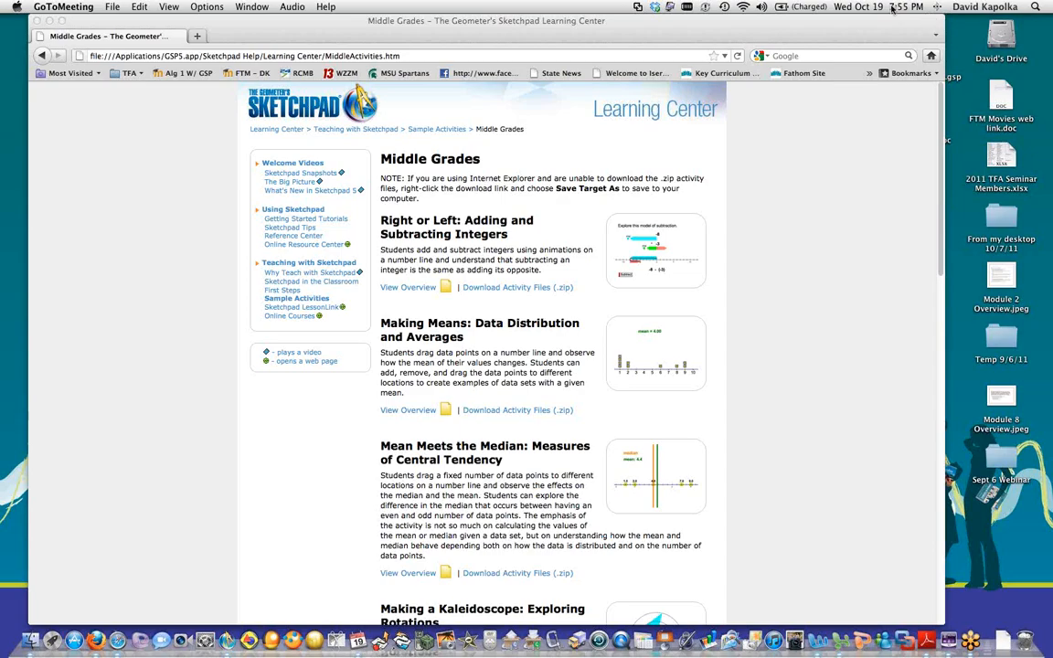
pyautogui.click(630, 32)
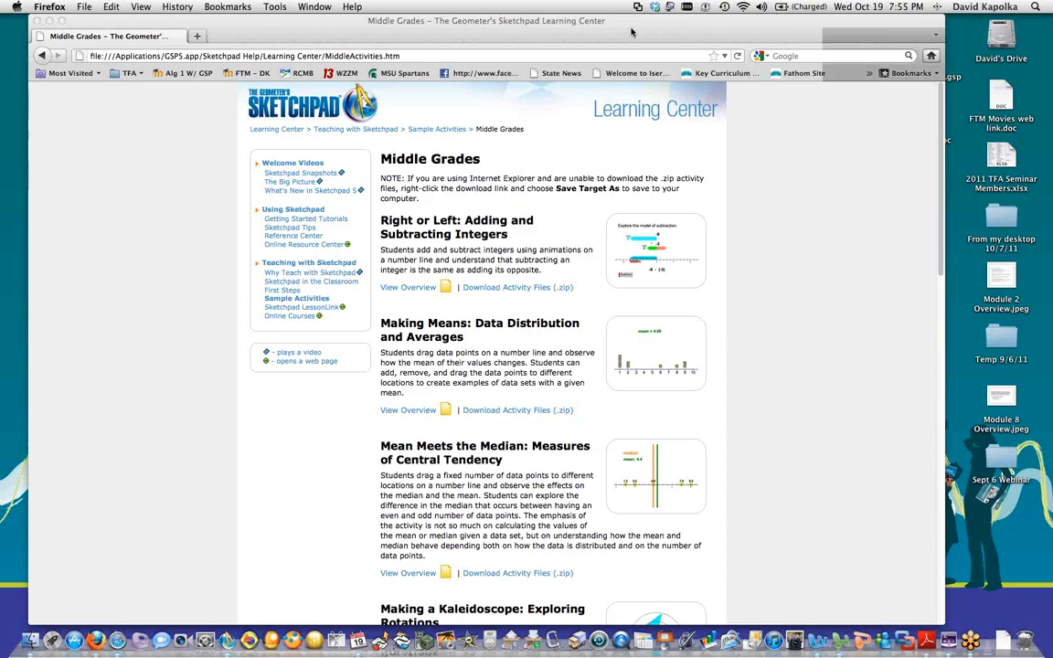
pyautogui.moveTo(631, 32); pyautogui.dragTo(629, 122)
pyautogui.click(641, 82)
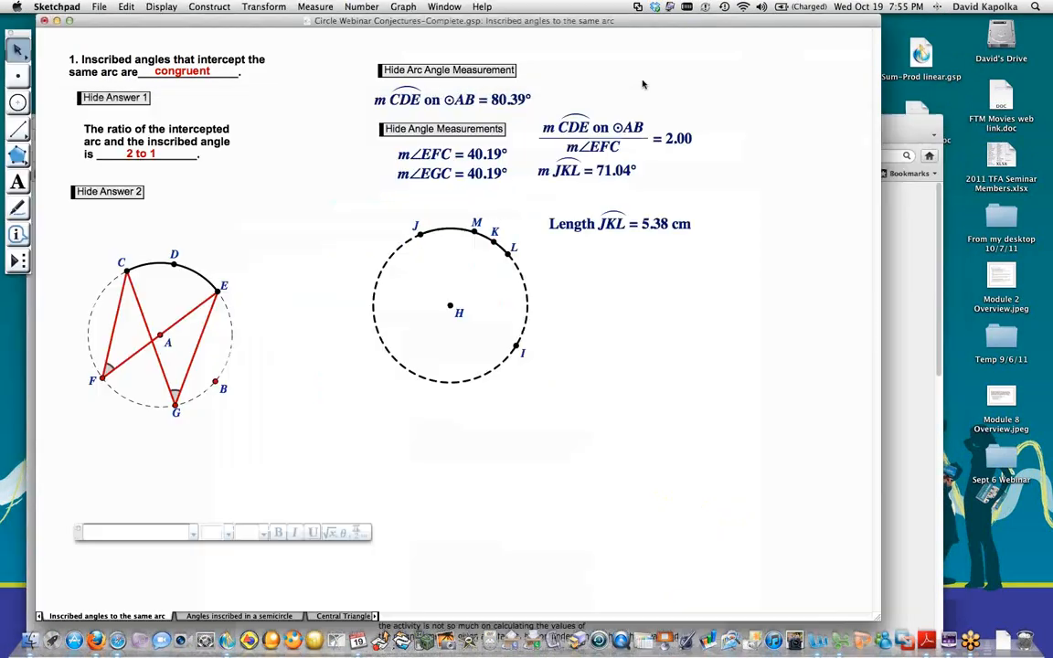
pyautogui.click(482, 7)
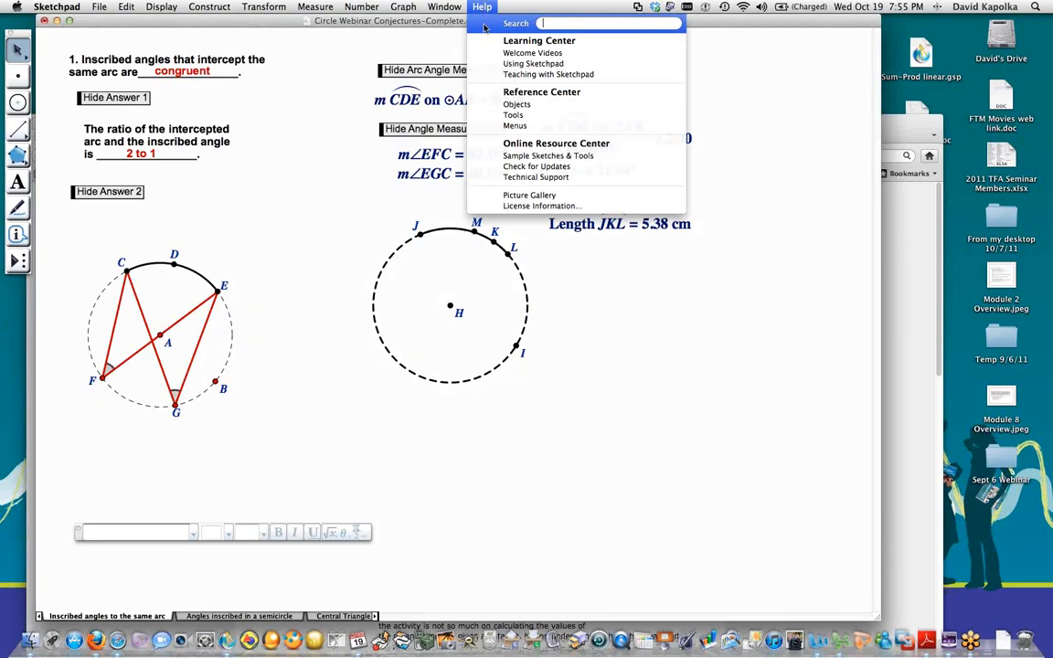
pyautogui.click(517, 9)
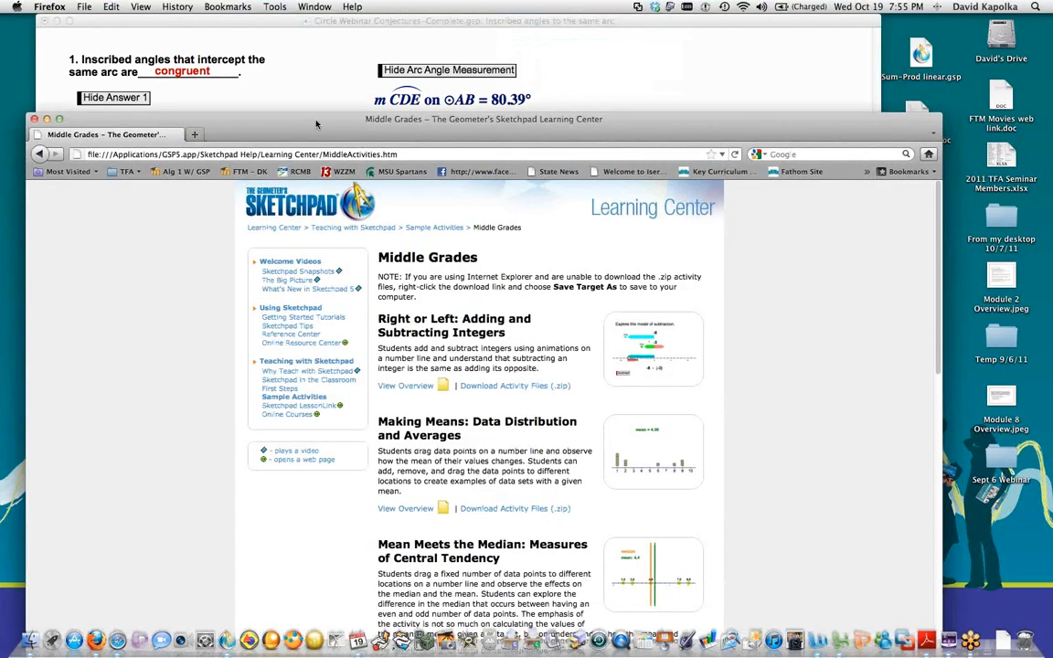
# - Move the browser window up and back down, switch to Sketchpad, and view the Help entries for the Online Resource Center
pyautogui.moveTo(316, 124); pyautogui.dragTo(296, 6)
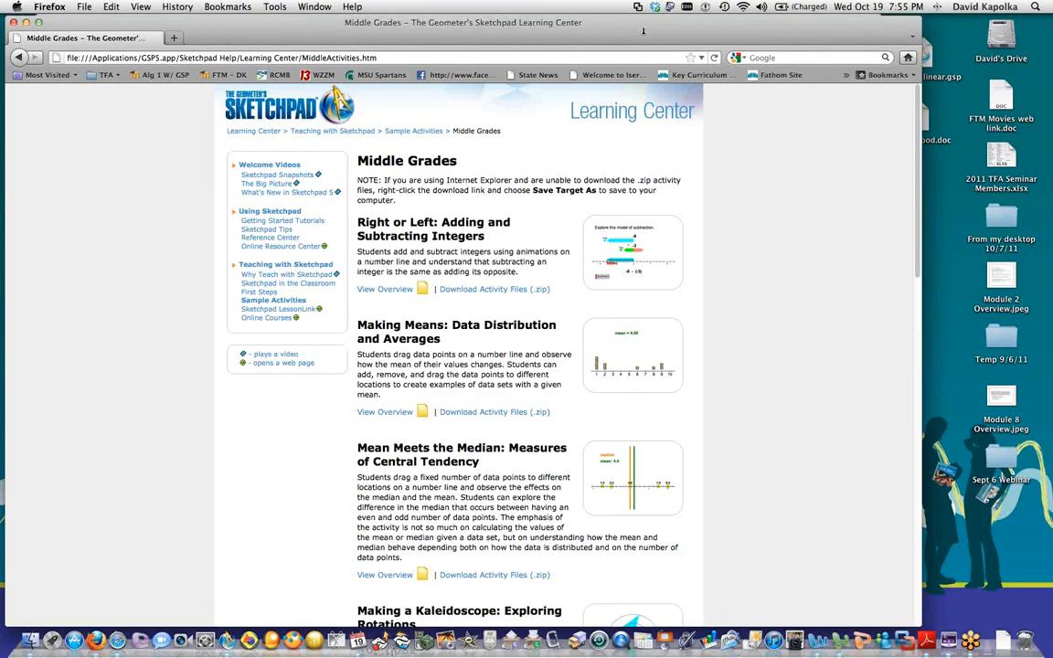
pyautogui.moveTo(643, 28); pyautogui.dragTo(633, 137)
pyautogui.click(627, 86)
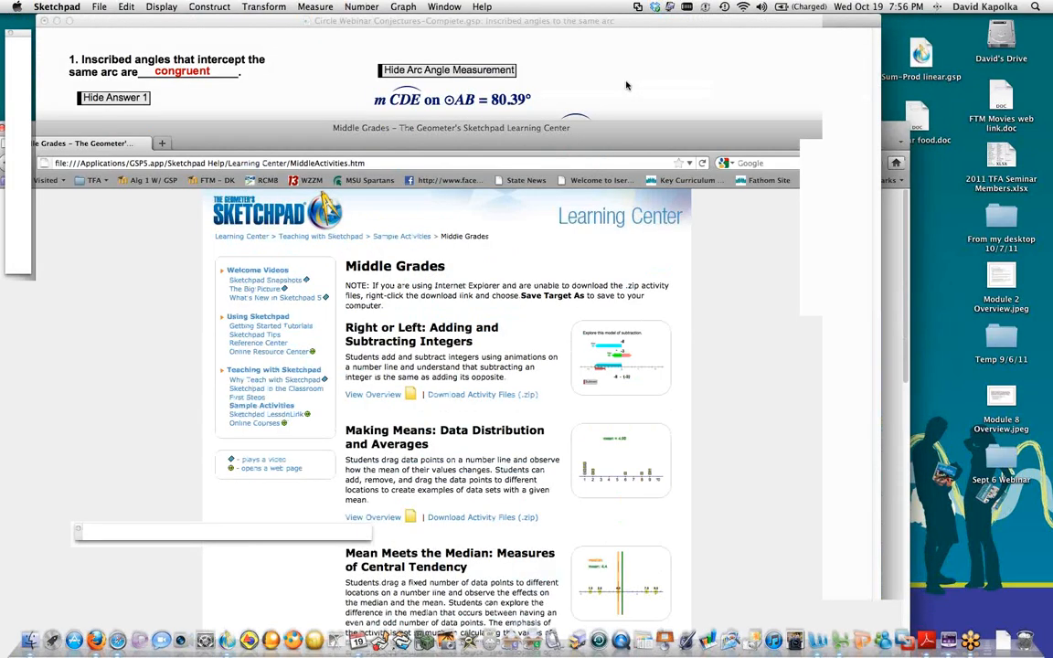
pyautogui.click(481, 7)
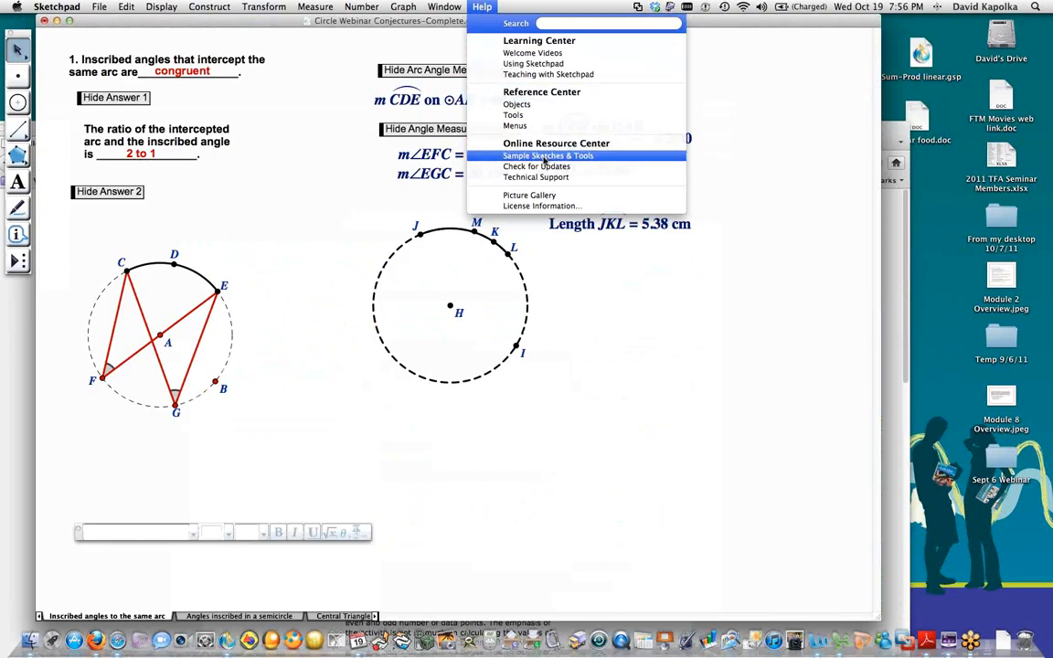
pyautogui.click(574, 41)
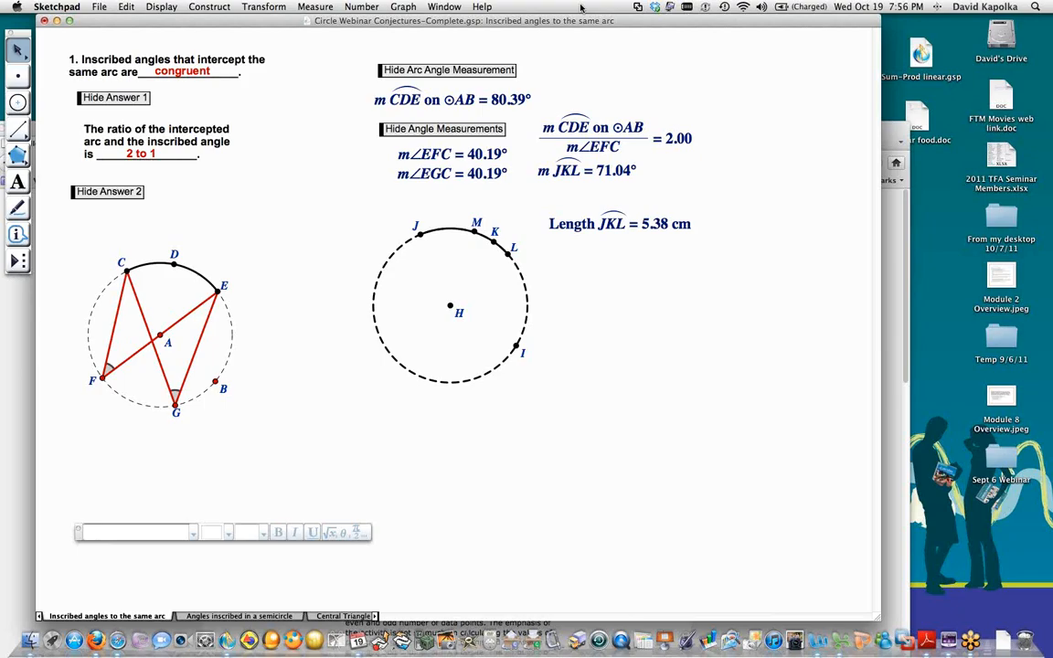
# - Look through Sketchpad's custom tool collections, including the Poincaré_Disk_Model_of_Hyperbolic and Fitting_Standard_Functions tools
pyautogui.click(23, 261)
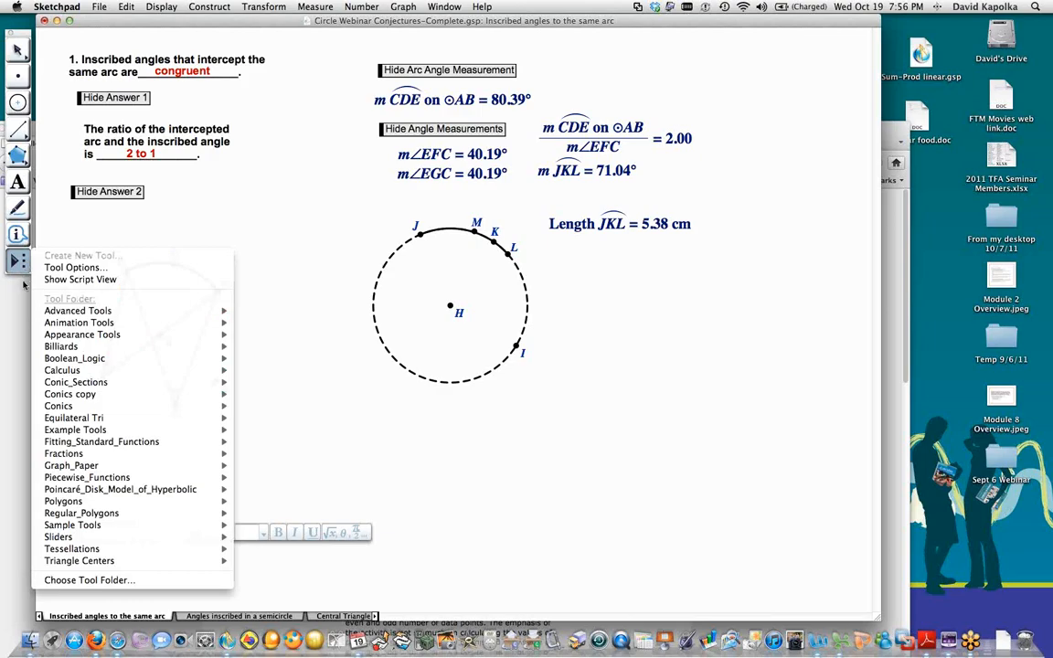
pyautogui.moveTo(105, 492)
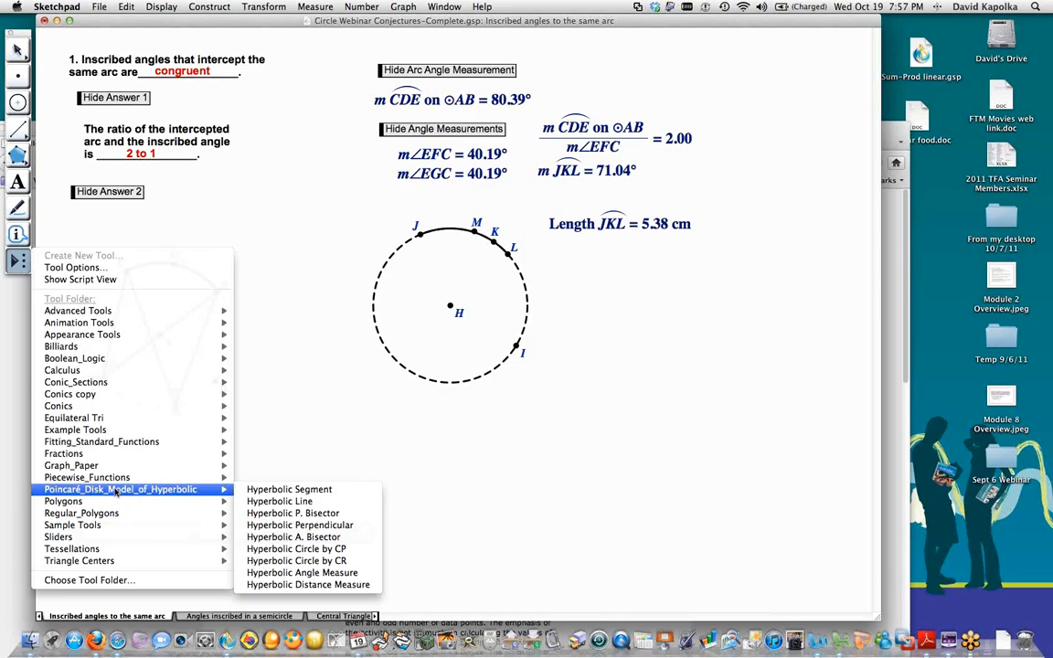
pyautogui.moveTo(122, 441)
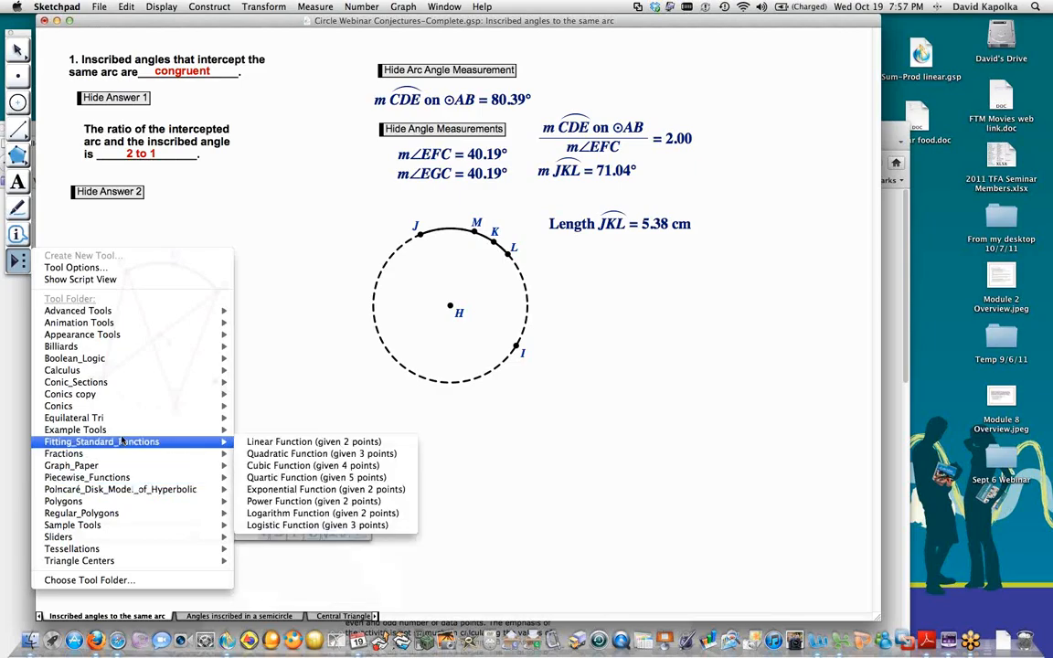
pyautogui.click(243, 454)
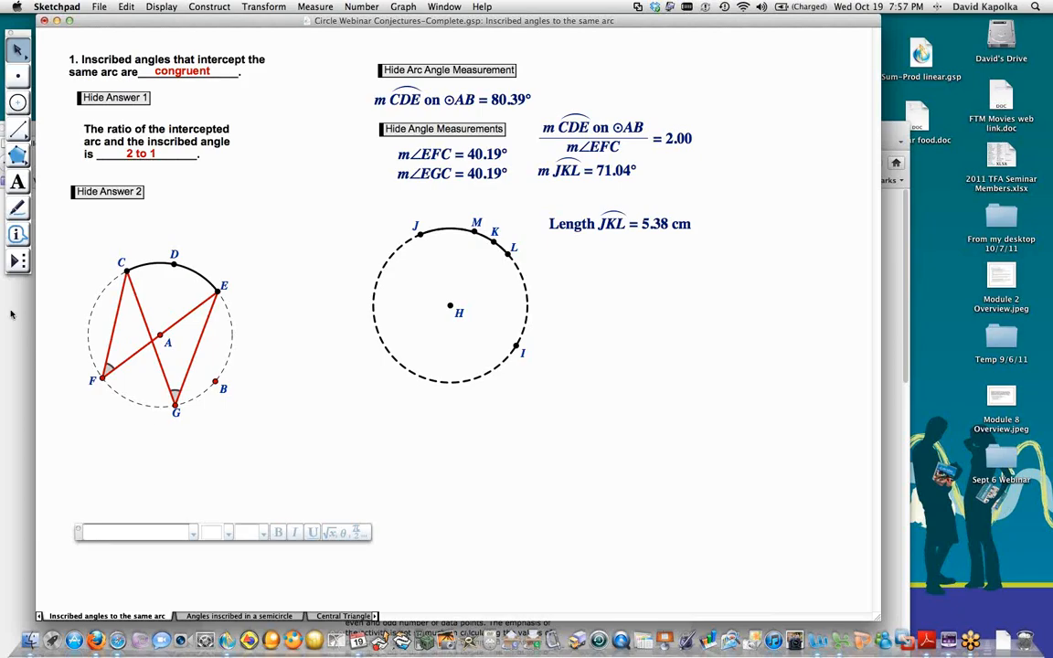
pyautogui.click(17, 260)
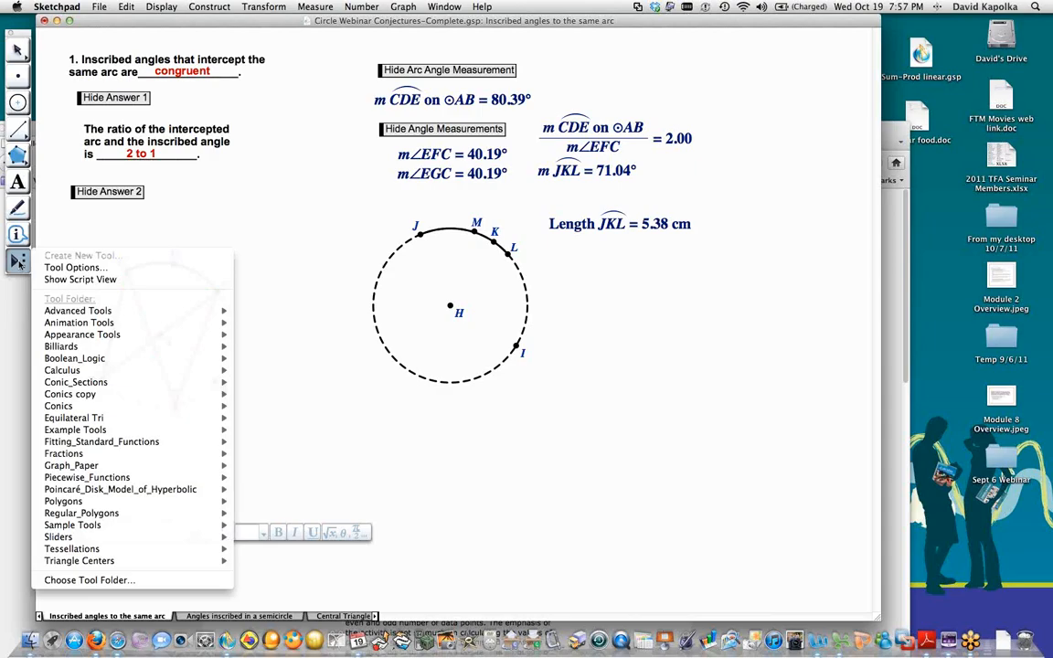
pyautogui.click(18, 261)
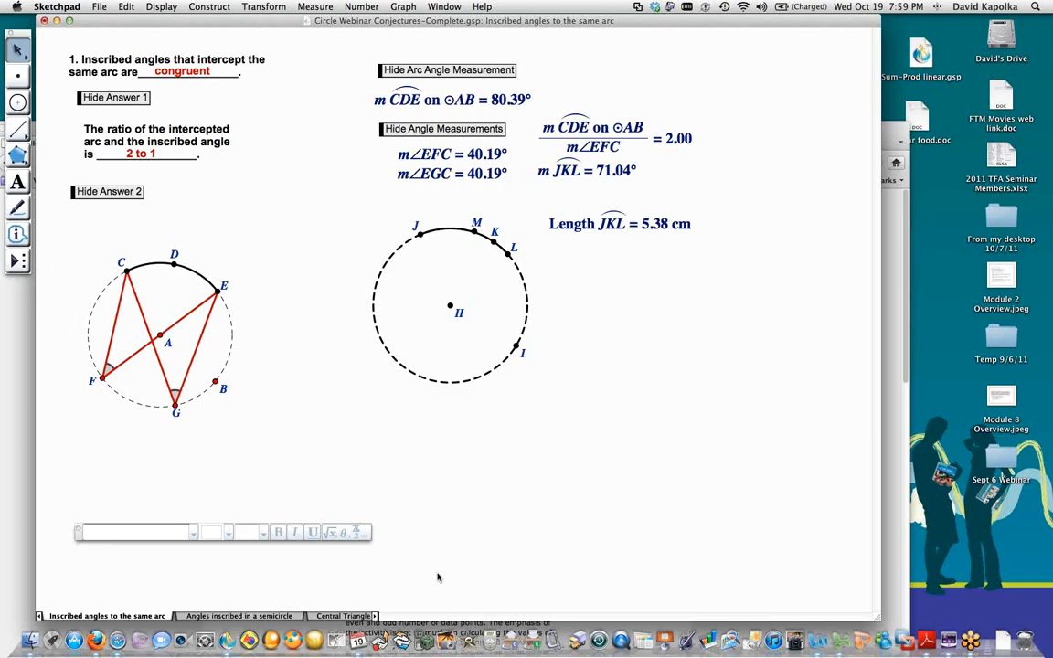
# - Switch to the browser, open the bookmarked Key Curriculum Press website, and move the browser window up
pyautogui.click(895, 599)
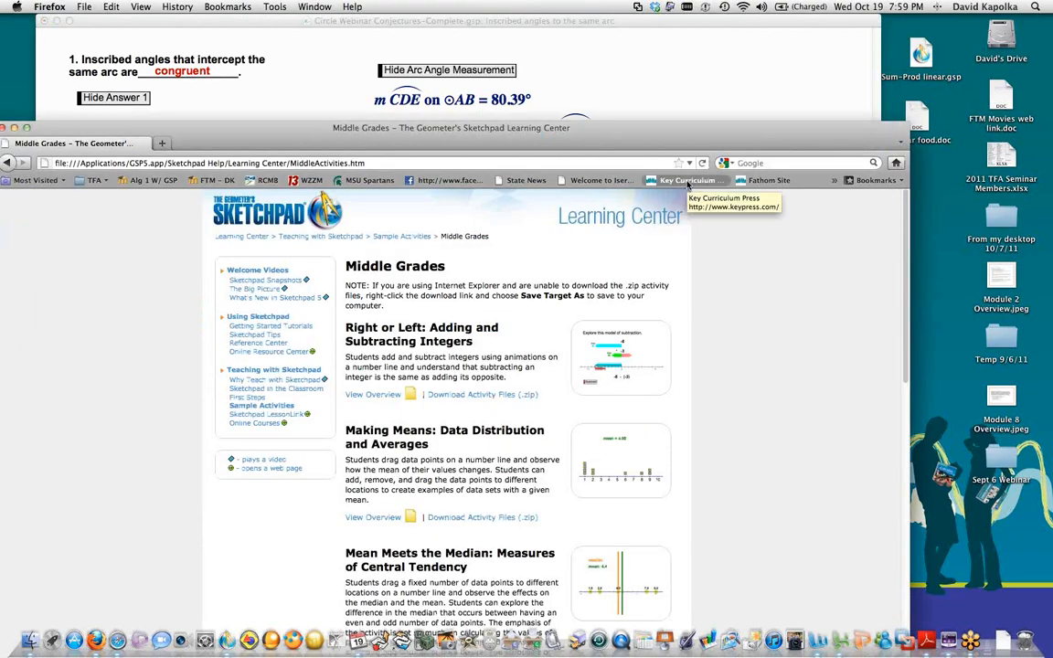
pyautogui.click(687, 181)
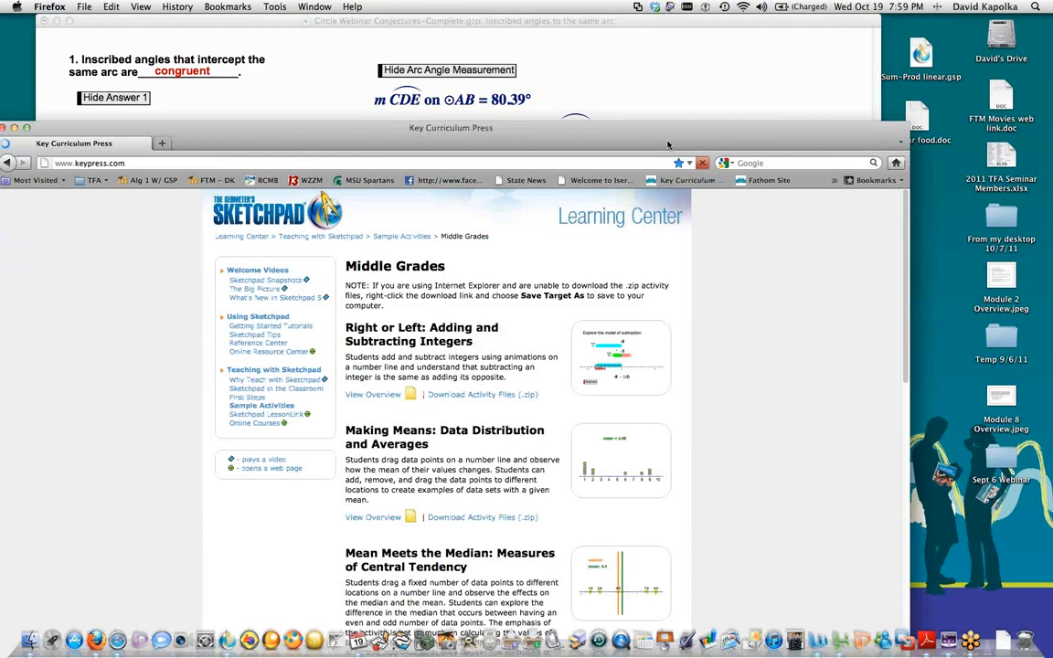
pyautogui.moveTo(667, 144); pyautogui.dragTo(656, 37)
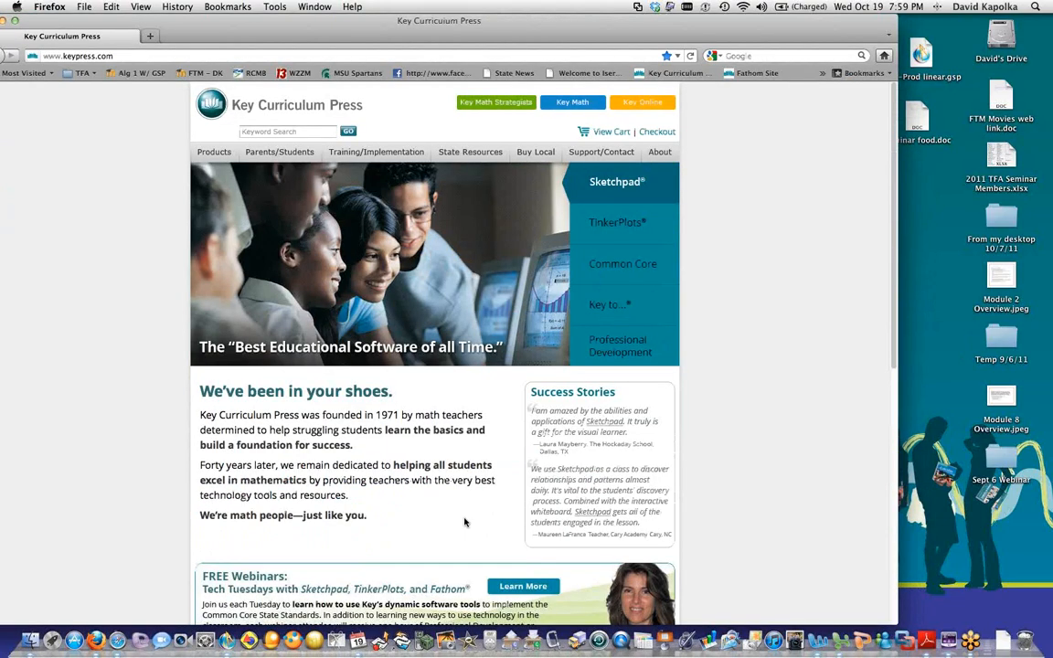
# - Open the free webinars page from the Key Curriculum Press home page and look over the upcoming webinars
pyautogui.scroll(-3, 493, 516)
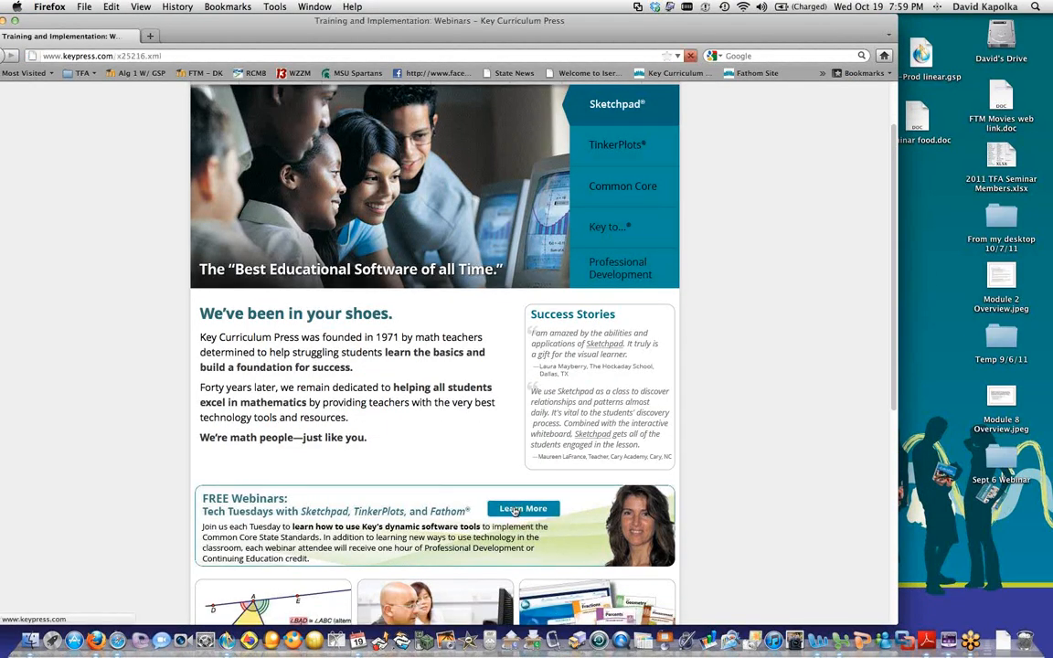
pyautogui.scroll(-2, 319, 435)
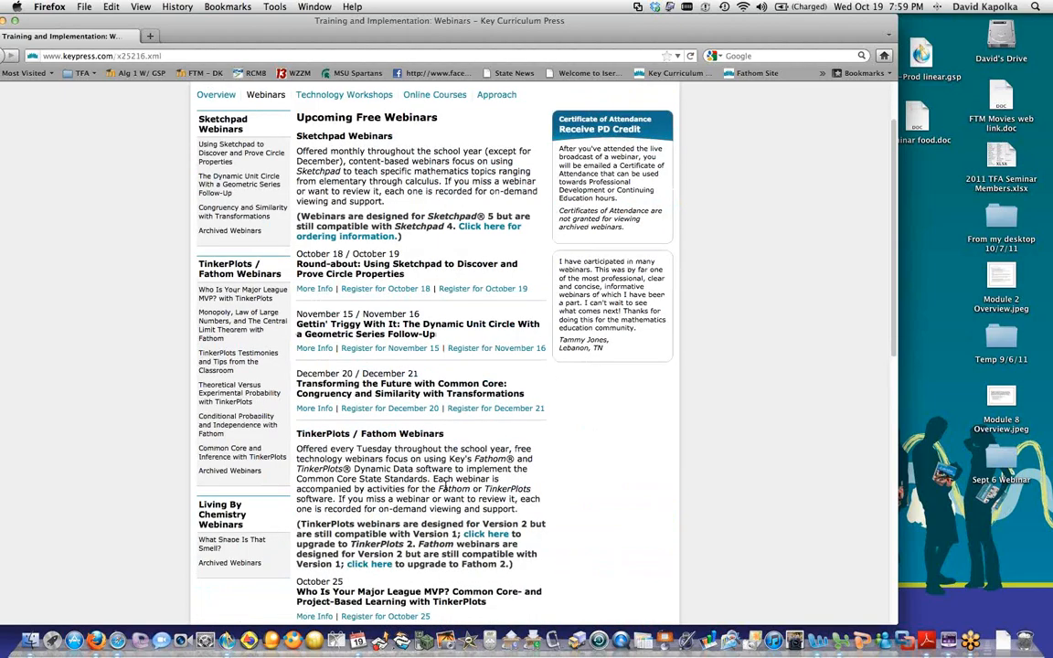
pyautogui.scroll(2, 319, 434)
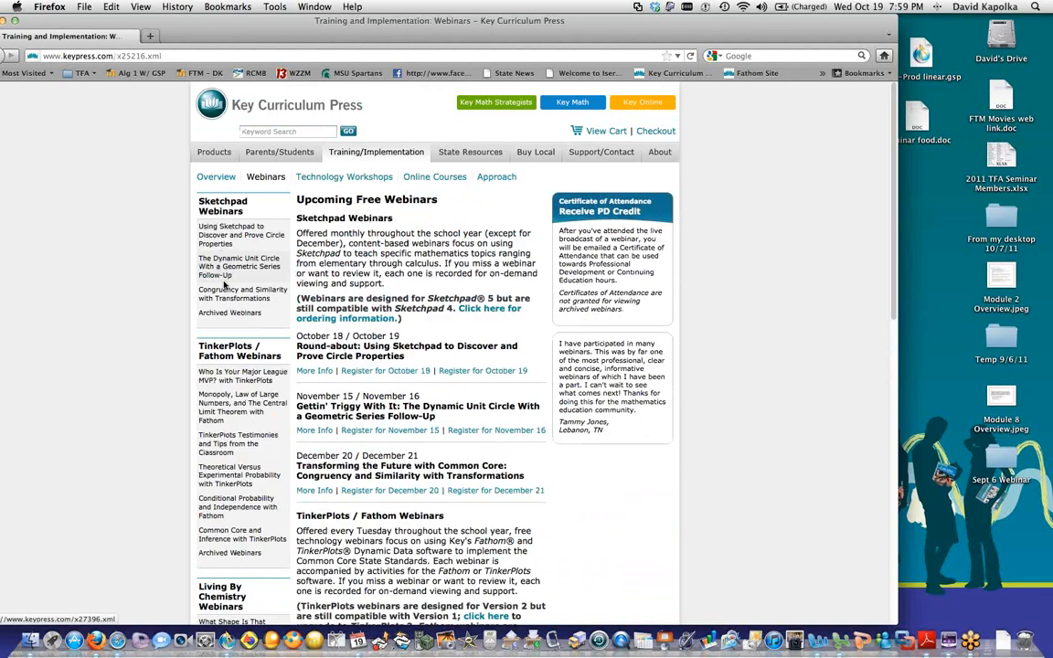
# - Open the Archived Webinars page for Sketchpad and look through the list of recorded webinars
pyautogui.click(227, 315)
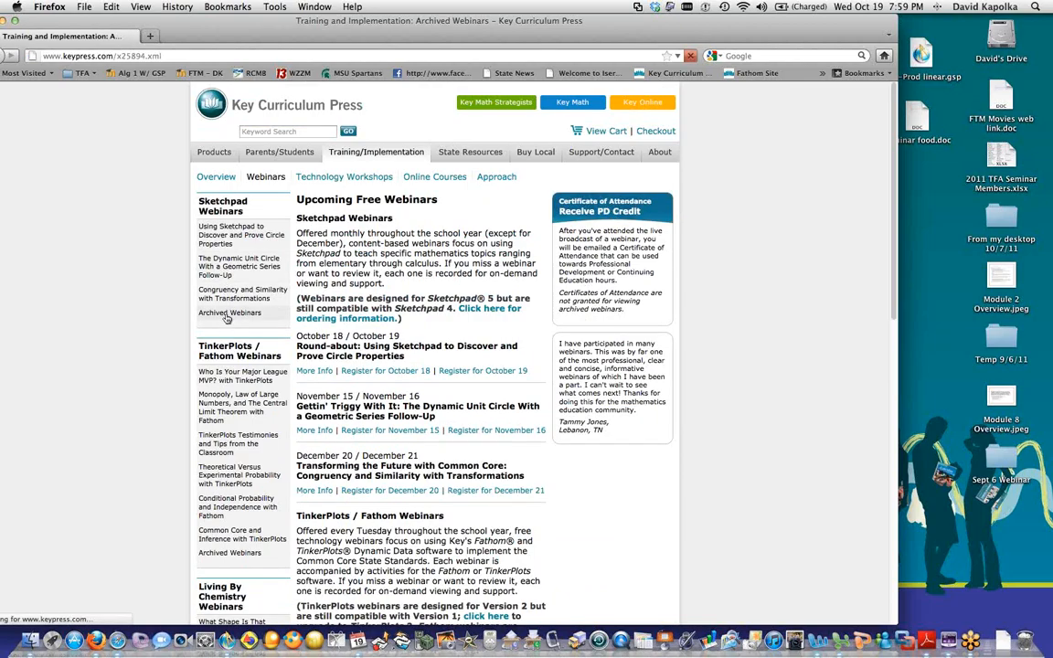
pyautogui.scroll(-1, 144, 276)
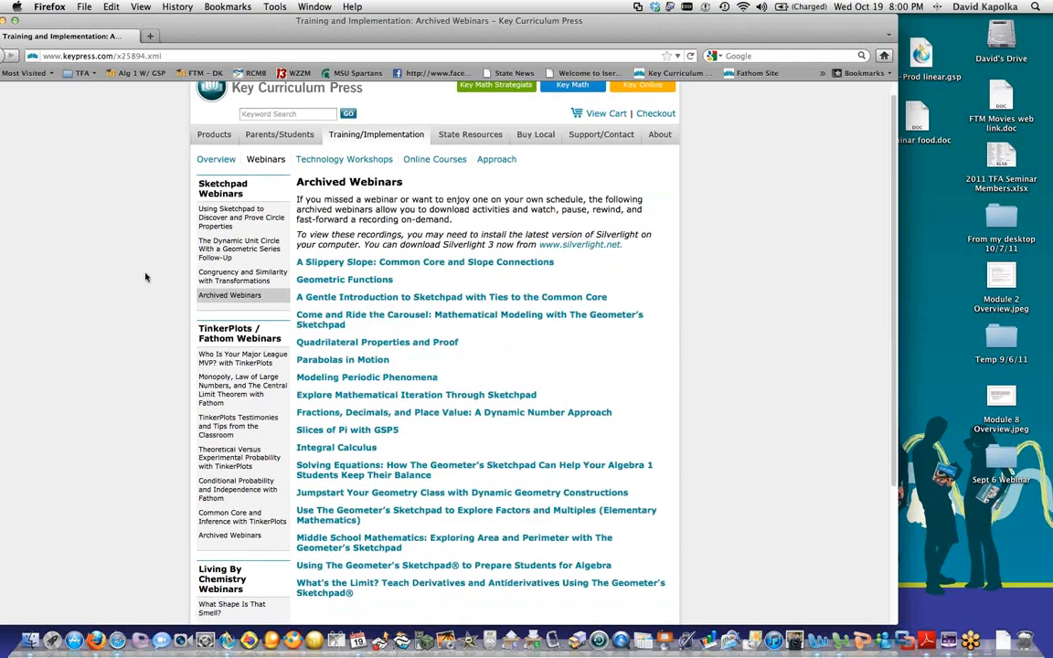
pyautogui.scroll(-2, 144, 277)
pyautogui.scroll(-1, 144, 277)
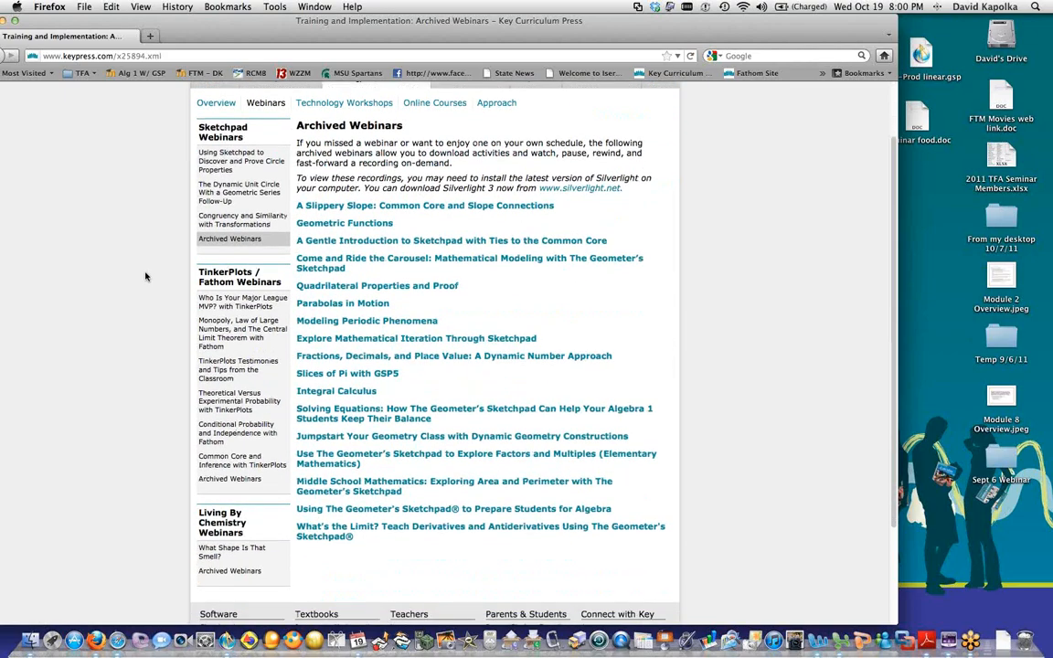
pyautogui.scroll(1, 144, 280)
pyautogui.scroll(-1, 141, 283)
pyautogui.scroll(1, 139, 284)
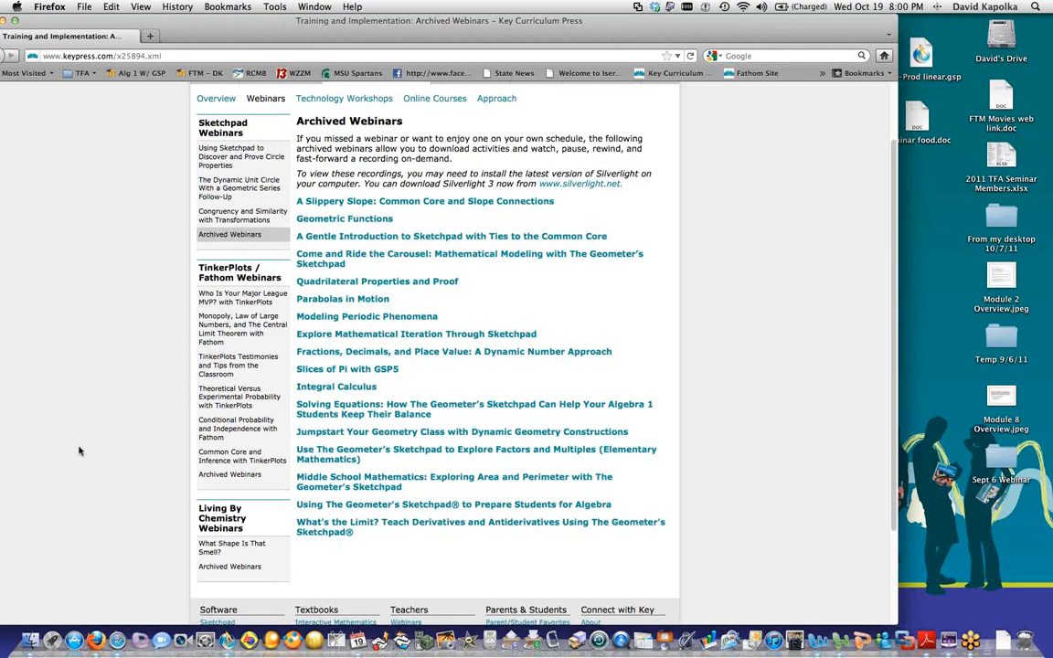
pyautogui.scroll(1, 78, 450)
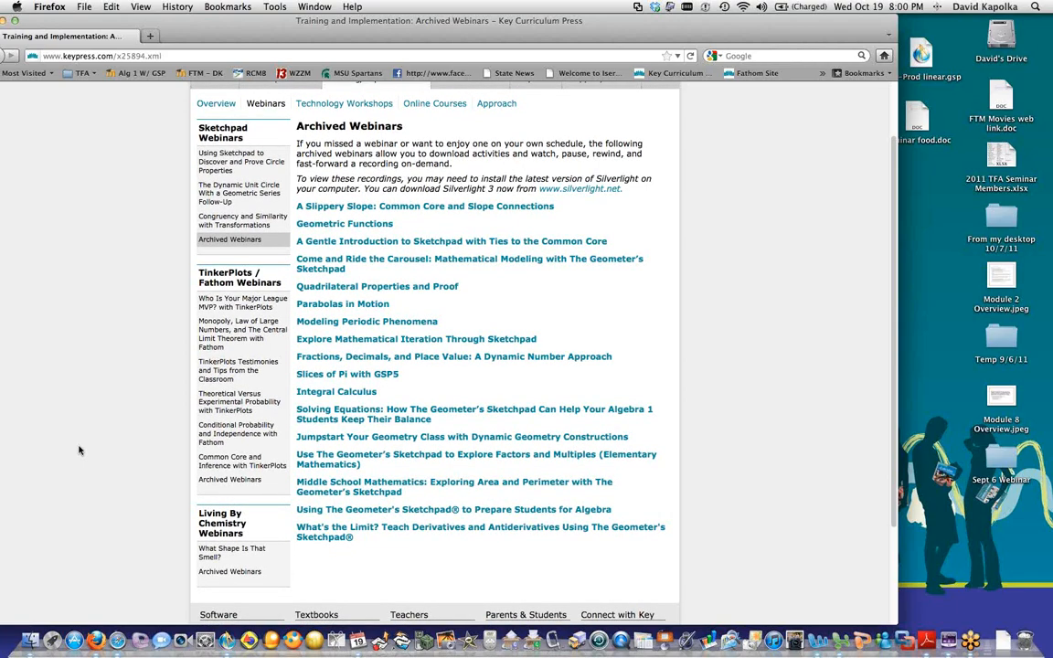
pyautogui.scroll(1, 79, 450)
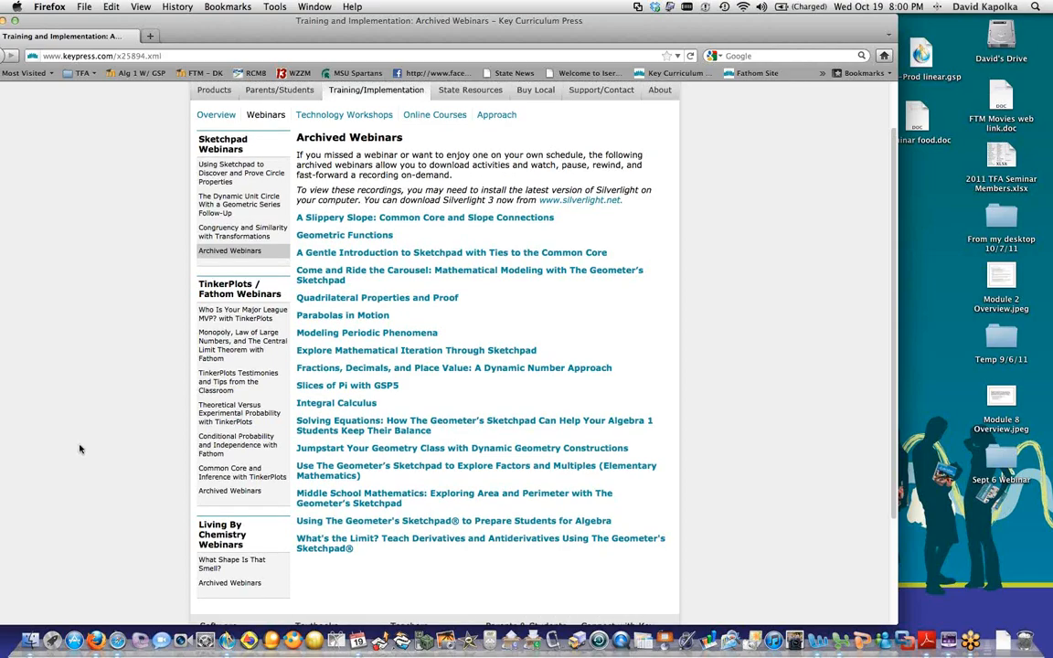